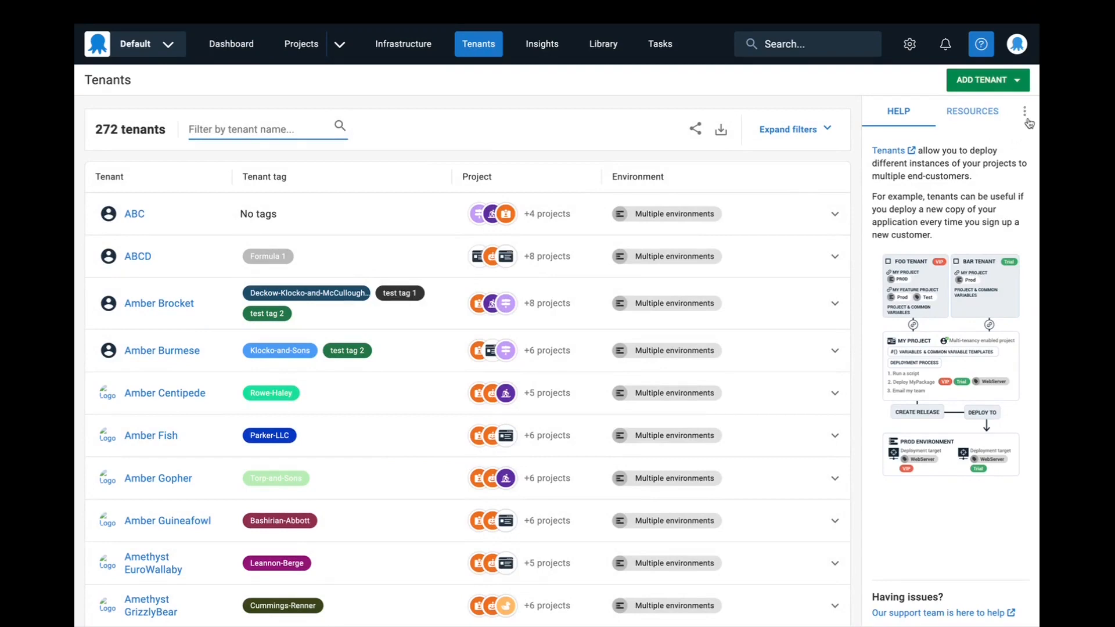
- Hide the help sidebar and look over the tenants table with its tags, projects and environments
{"action": "left_click", "coordinate": [1024, 112]}
{"action": "scroll", "coordinate": [809, 159], "scroll_direction": "down", "scroll_amount": 1}
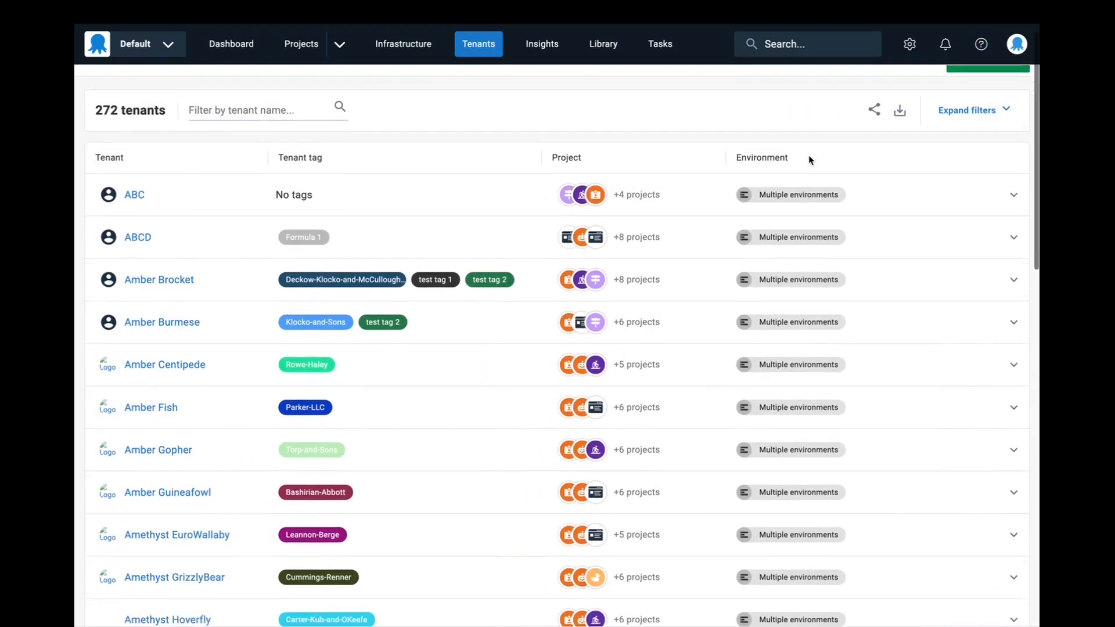
{"action": "scroll", "coordinate": [809, 159], "scroll_direction": "up", "scroll_amount": 1}
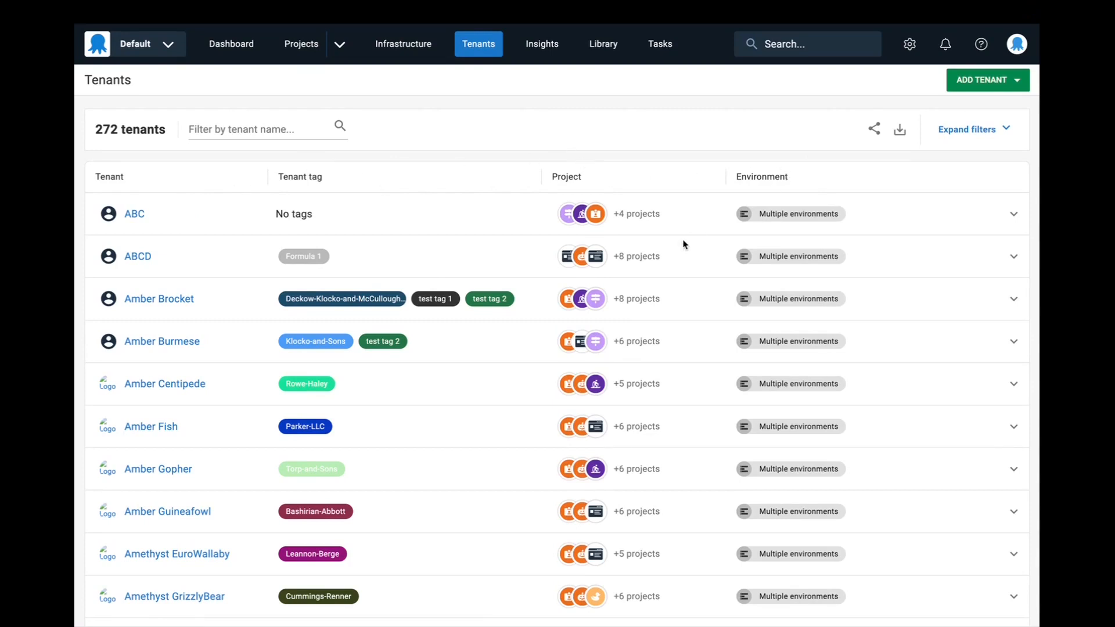
{"action": "scroll", "coordinate": [684, 244], "scroll_direction": "down", "scroll_amount": 1}
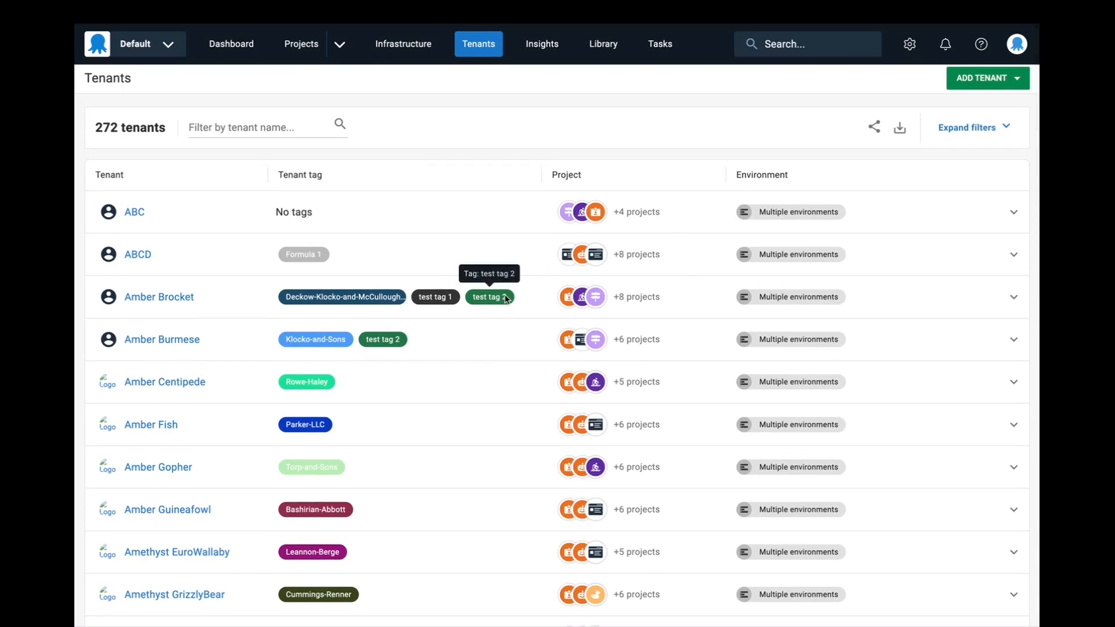
{"action": "scroll", "coordinate": [505, 263], "scroll_direction": "up", "scroll_amount": 1}
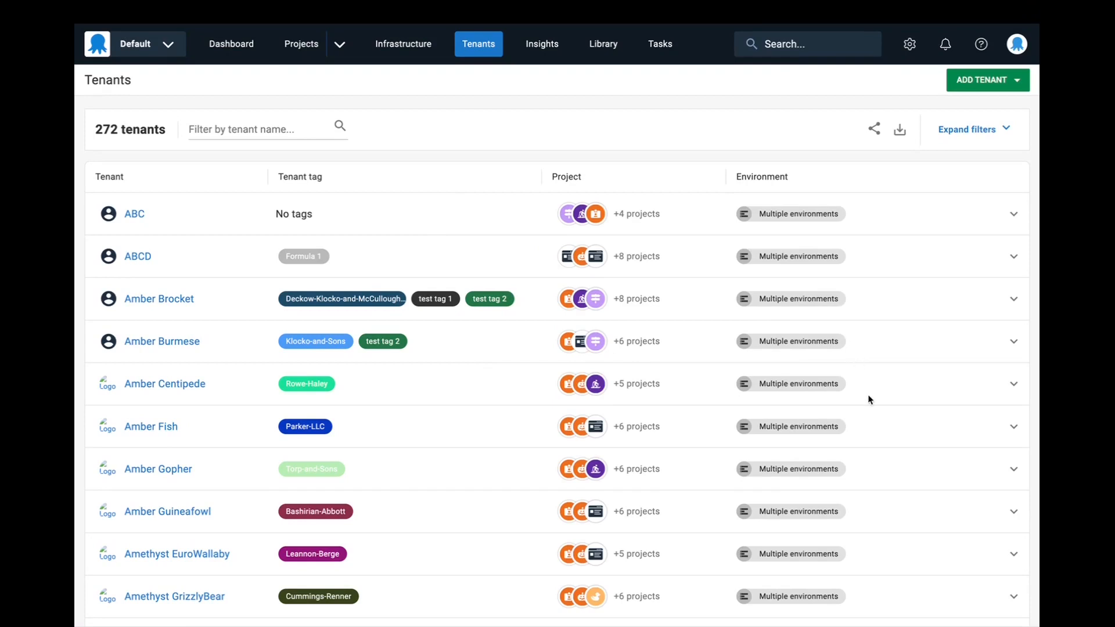
{"action": "scroll", "coordinate": [870, 399], "scroll_direction": "down", "scroll_amount": 10}
{"action": "scroll", "coordinate": [869, 400], "scroll_direction": "up", "scroll_amount": 10}
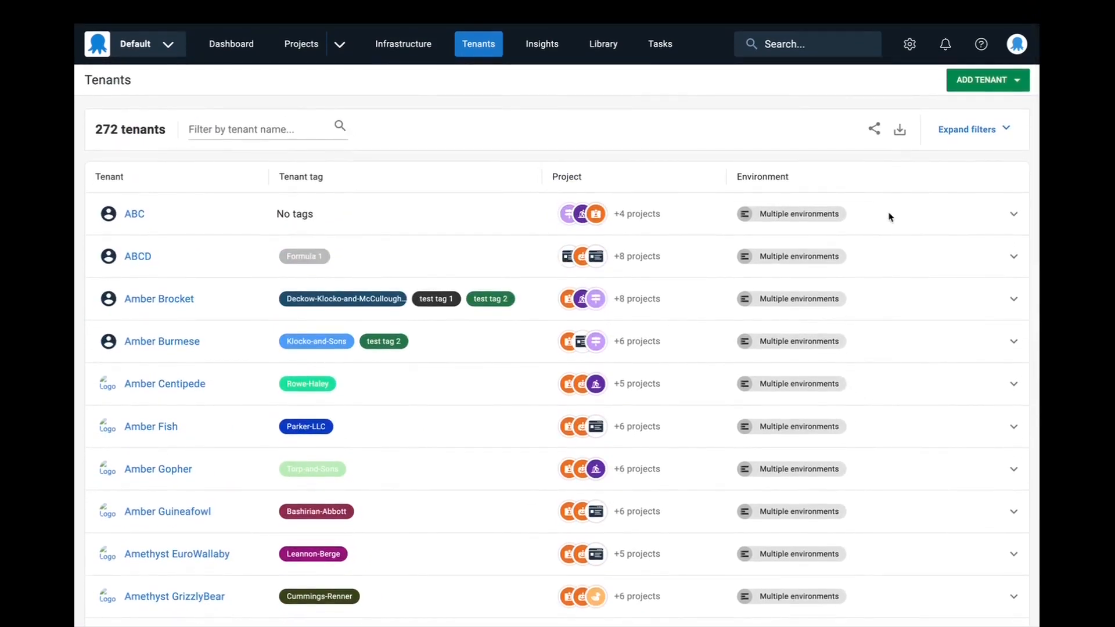
- Expand the tenant filters and restrict the list to tenants whose project is Formula 1 App
{"action": "left_click", "coordinate": [972, 144]}
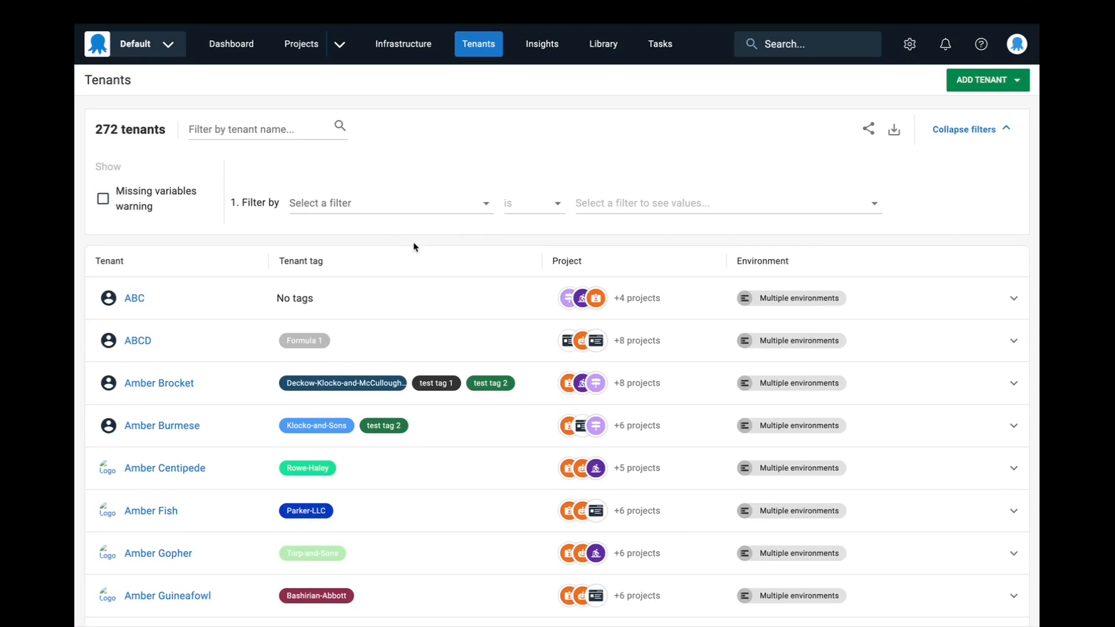
{"action": "left_click", "coordinate": [430, 208]}
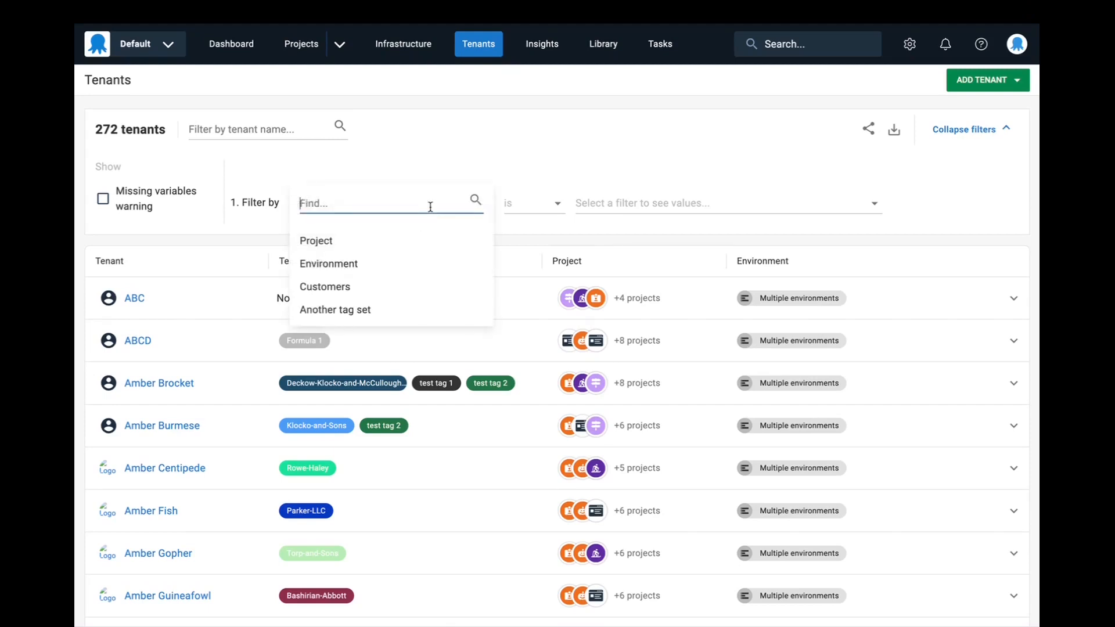
{"action": "left_click", "coordinate": [372, 241]}
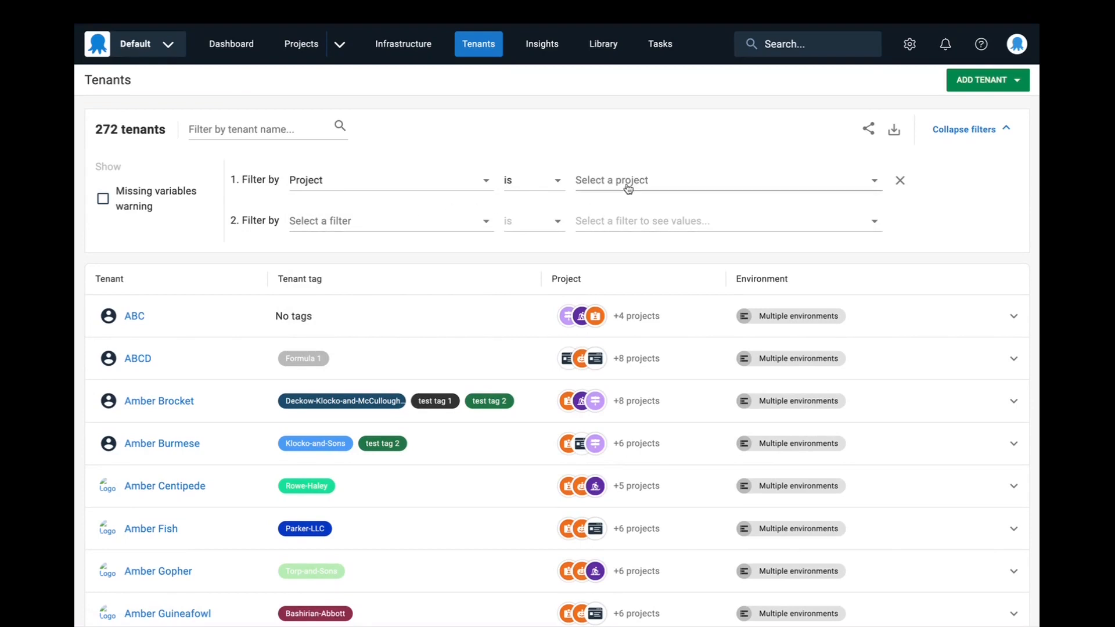
{"action": "left_click", "coordinate": [659, 184]}
{"action": "left_click", "coordinate": [674, 333]}
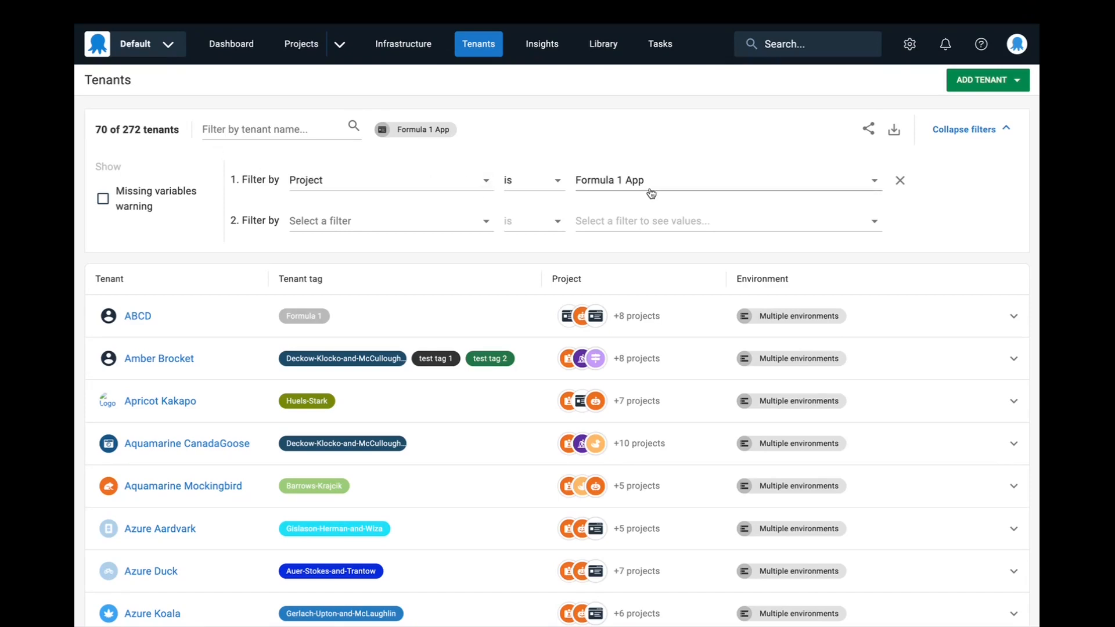
- Change the project filter to list only tenants whose project is not Formula 1 App
{"action": "left_click", "coordinate": [540, 185]}
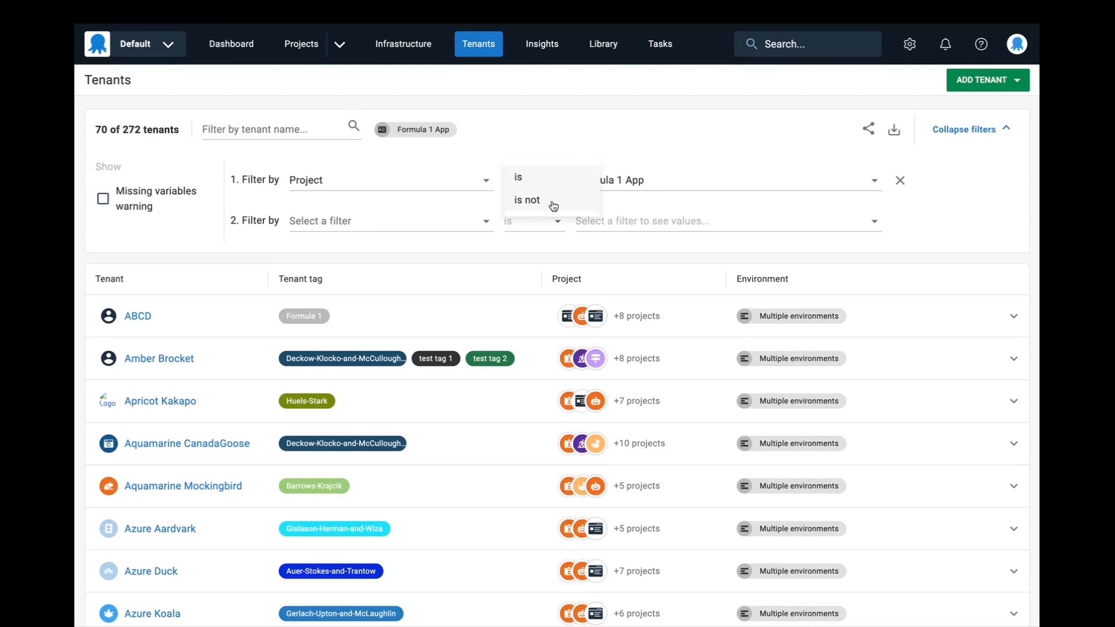
{"action": "left_click", "coordinate": [554, 203]}
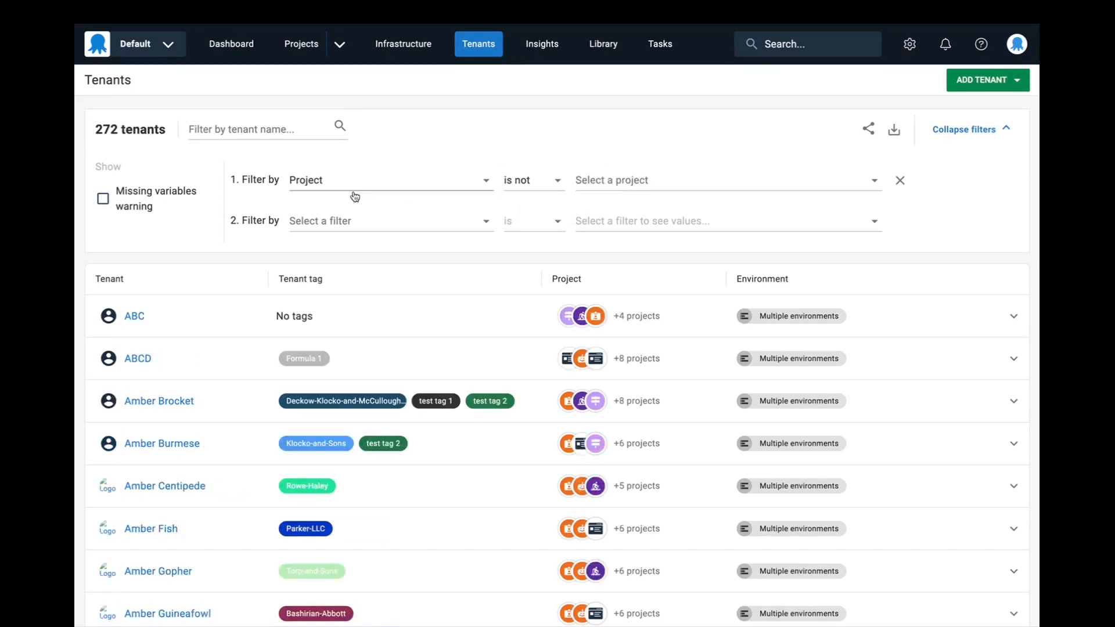
{"action": "left_click", "coordinate": [621, 185]}
{"action": "left_click", "coordinate": [647, 332]}
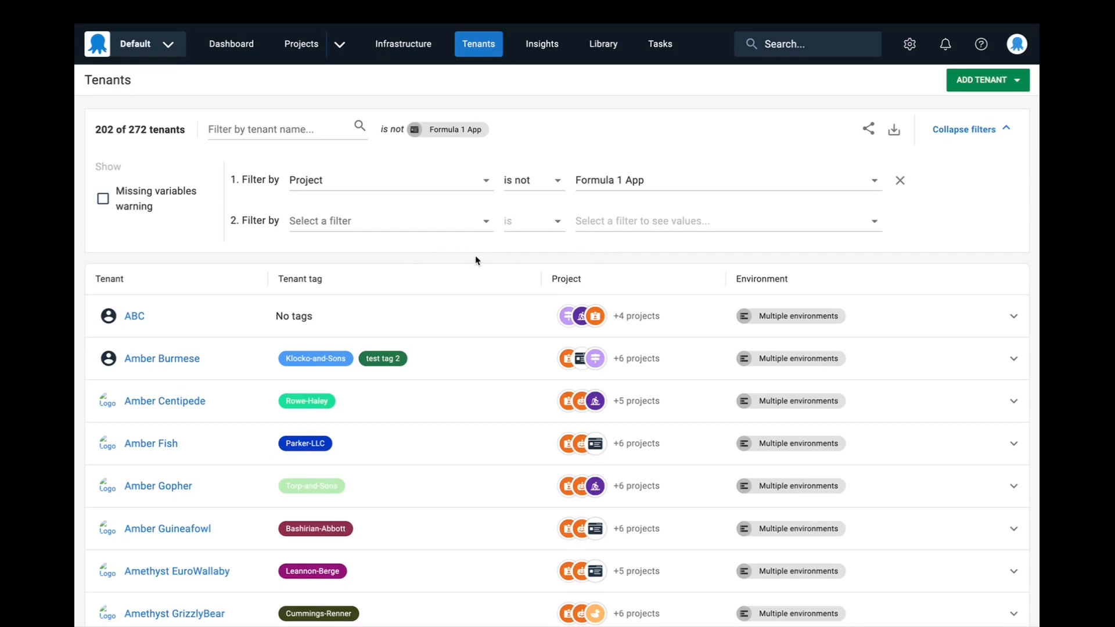
- Switch the project filter back to "is" and choose Formula 1 App again
{"action": "left_click", "coordinate": [524, 187]}
{"action": "left_click", "coordinate": [527, 194]}
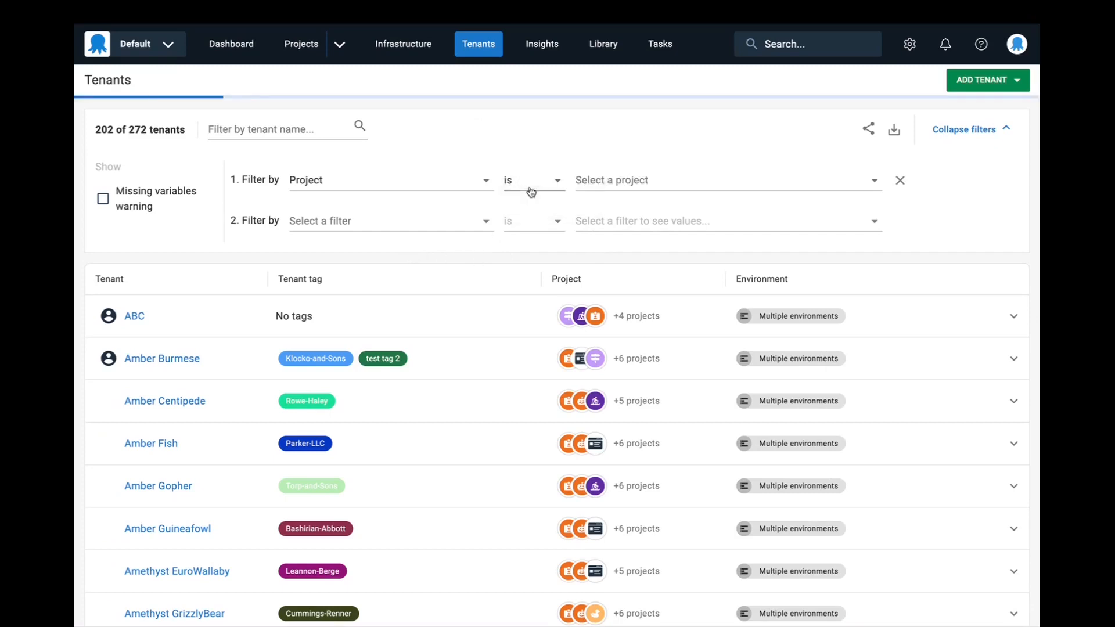
{"action": "left_click", "coordinate": [650, 184]}
{"action": "left_click", "coordinate": [681, 331]}
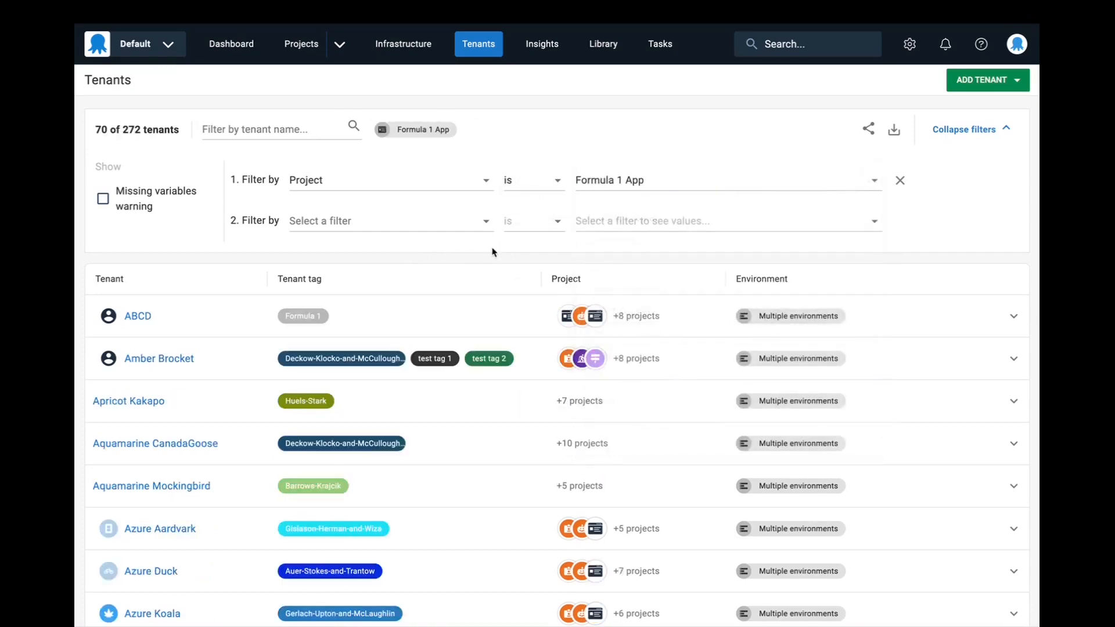
- Add a second filter on Another tag set with the condition "in" and the tag test tag 1
{"action": "left_click", "coordinate": [398, 224]}
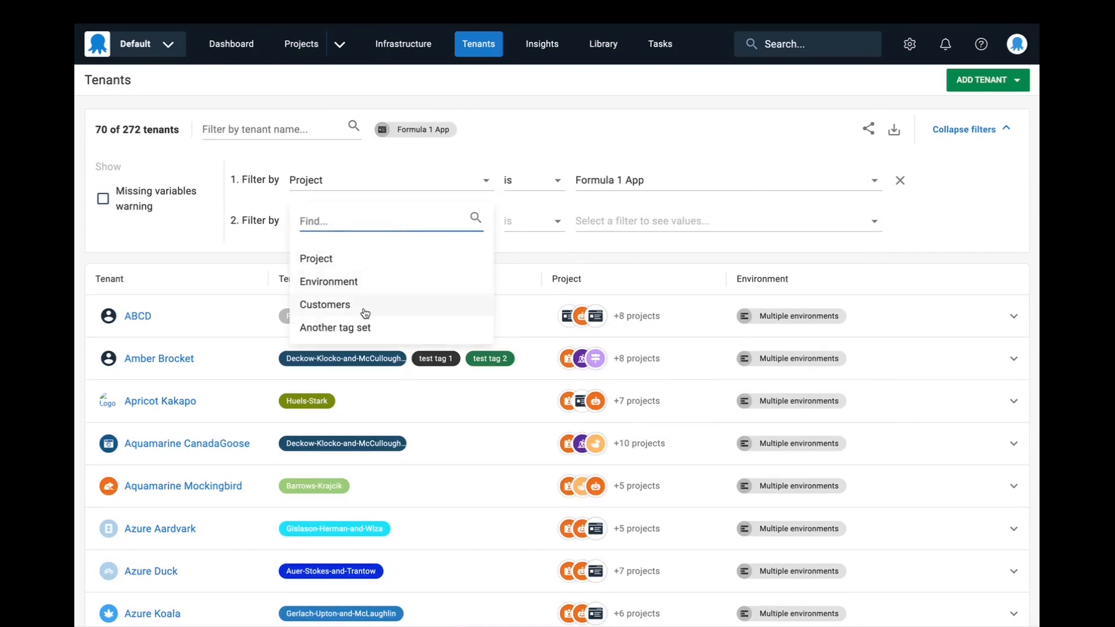
{"action": "left_click", "coordinate": [384, 327]}
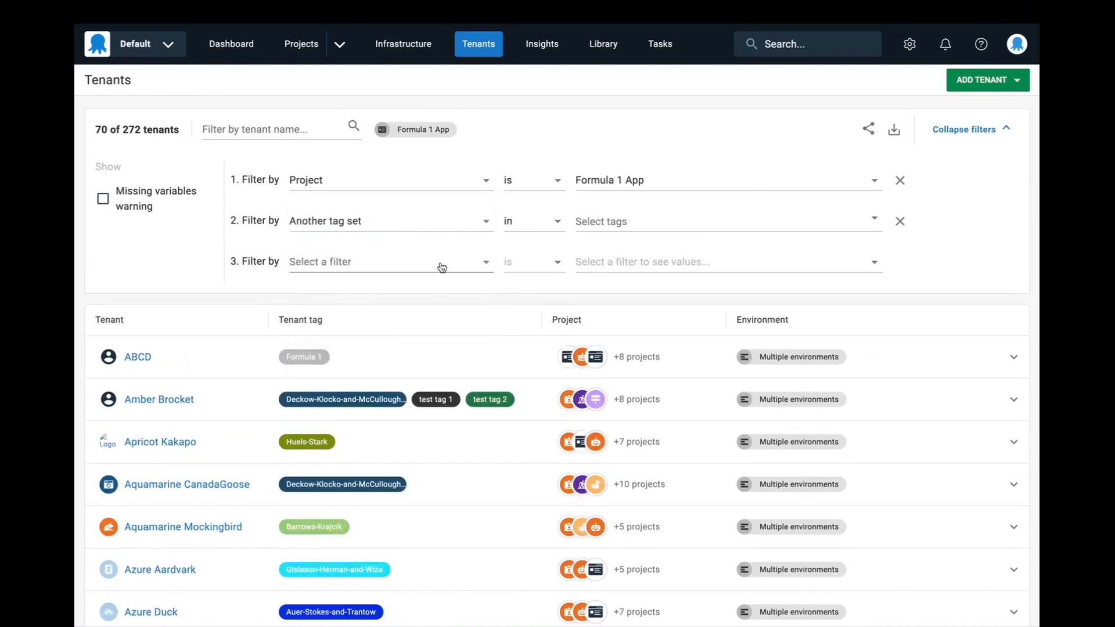
{"action": "left_click", "coordinate": [526, 220]}
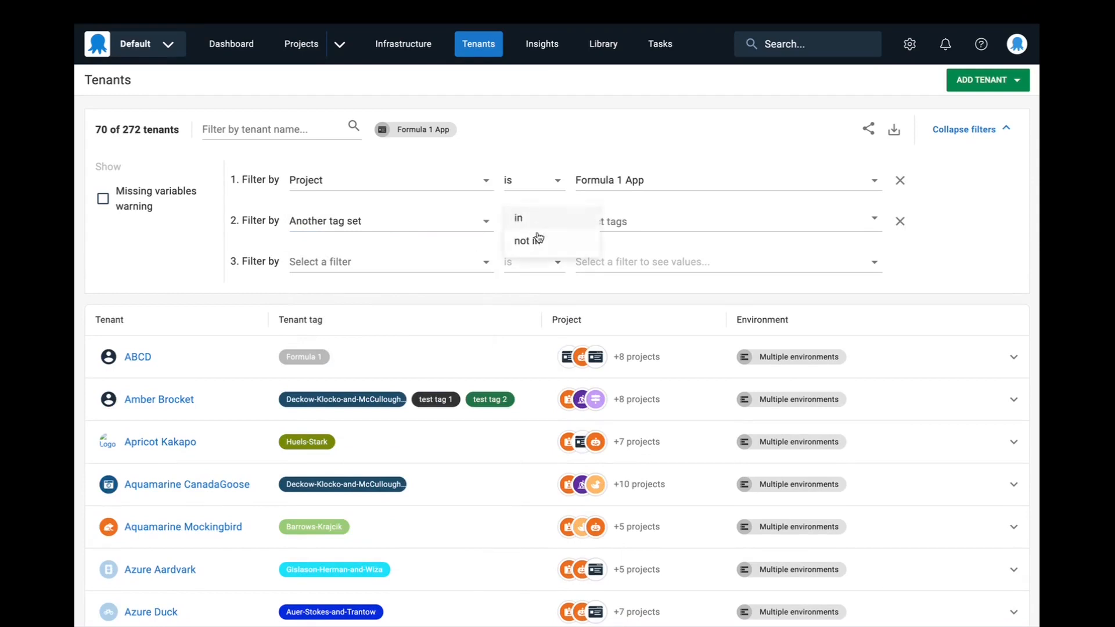
{"action": "left_click", "coordinate": [655, 213]}
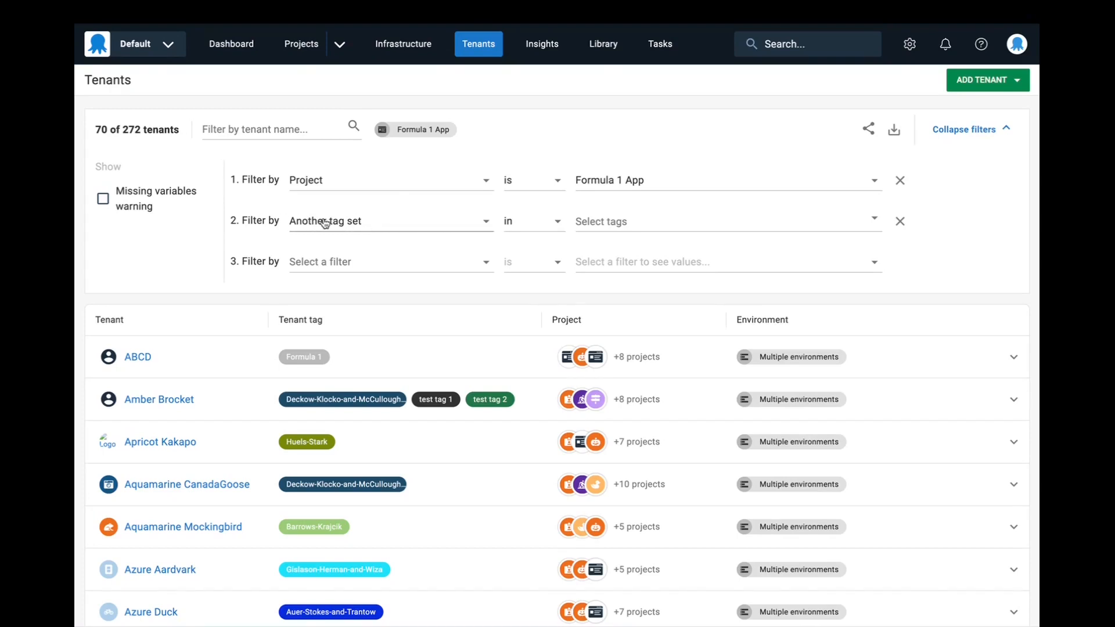
{"action": "left_click", "coordinate": [588, 227]}
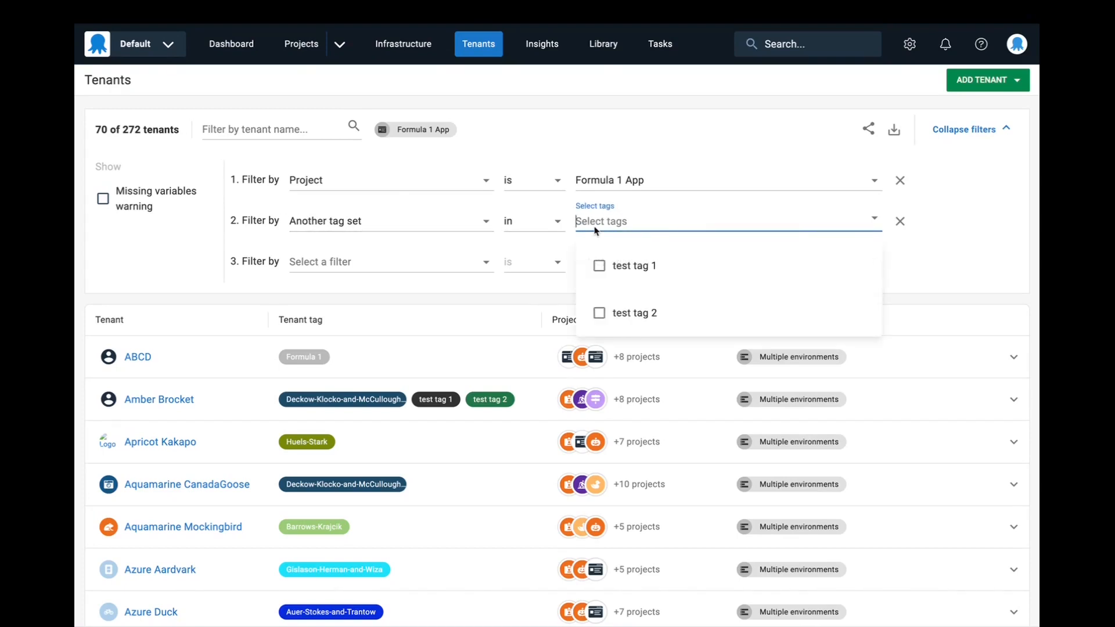
{"action": "left_click", "coordinate": [597, 267]}
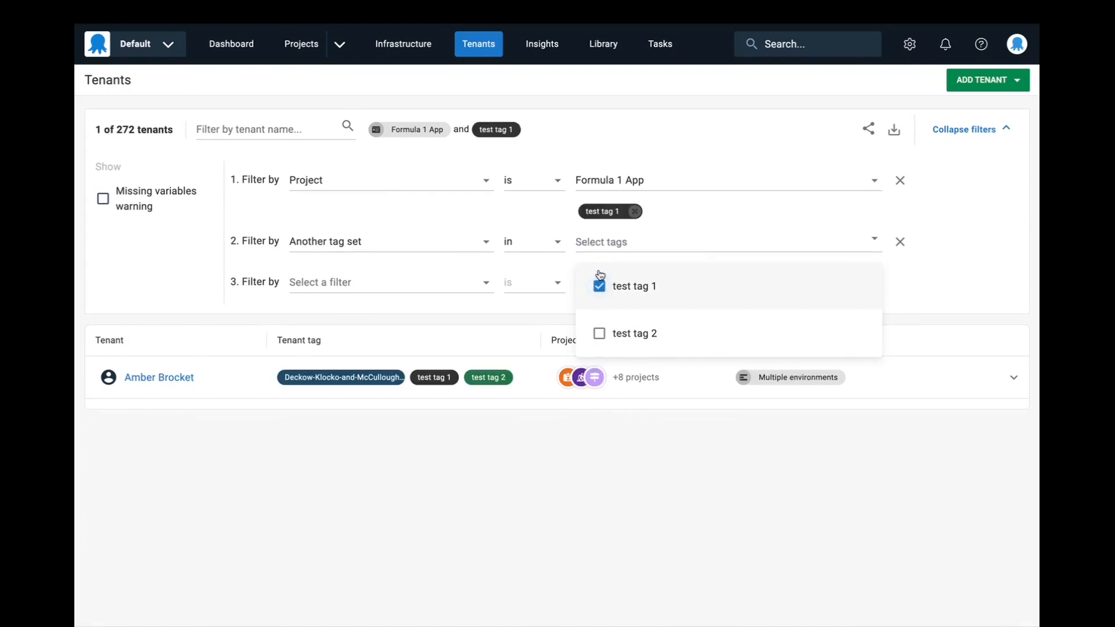
{"action": "left_click", "coordinate": [663, 239]}
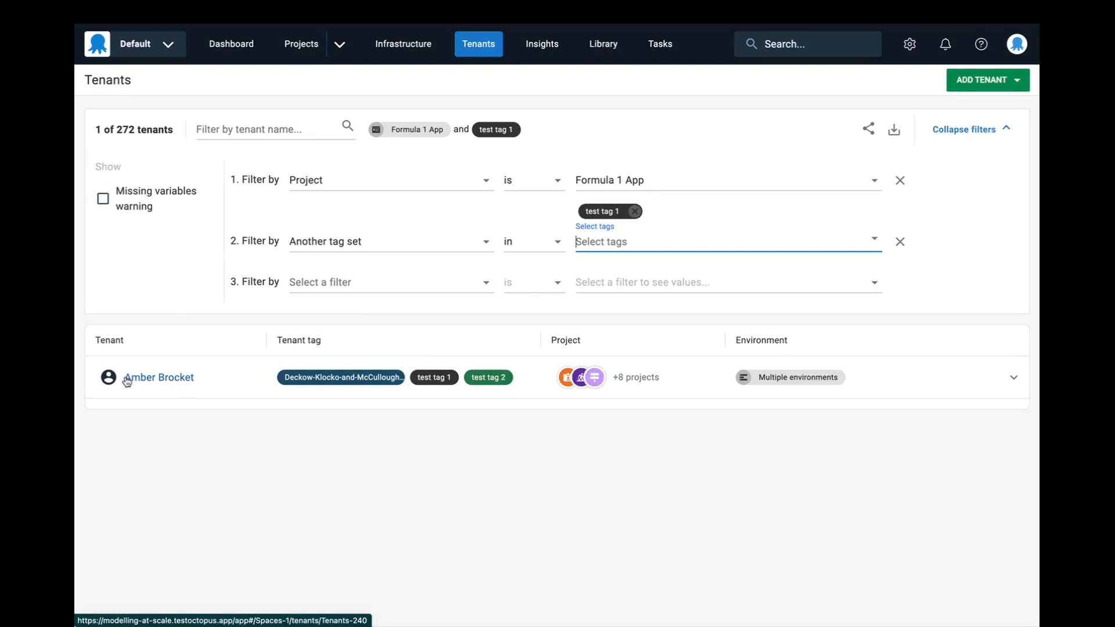
- Change the tag set filter to "not in" with test tag 1 as the excluded tag
{"action": "left_click", "coordinate": [635, 211]}
{"action": "left_click", "coordinate": [550, 224]}
{"action": "left_click", "coordinate": [546, 240]}
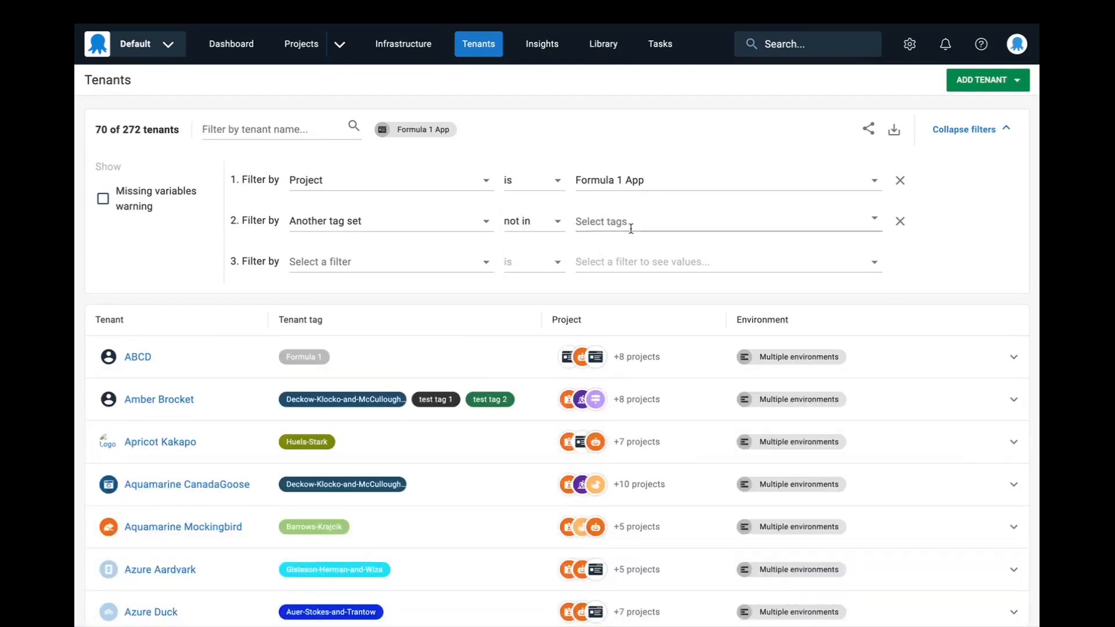
{"action": "left_click", "coordinate": [642, 226]}
{"action": "left_click", "coordinate": [637, 265]}
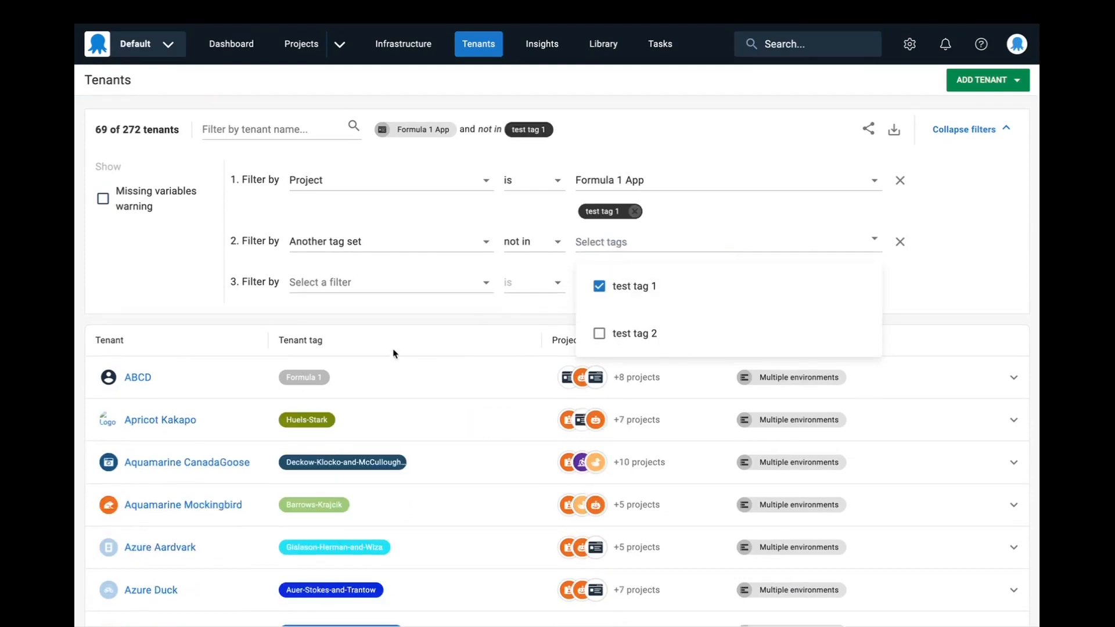
{"action": "left_click", "coordinate": [396, 332]}
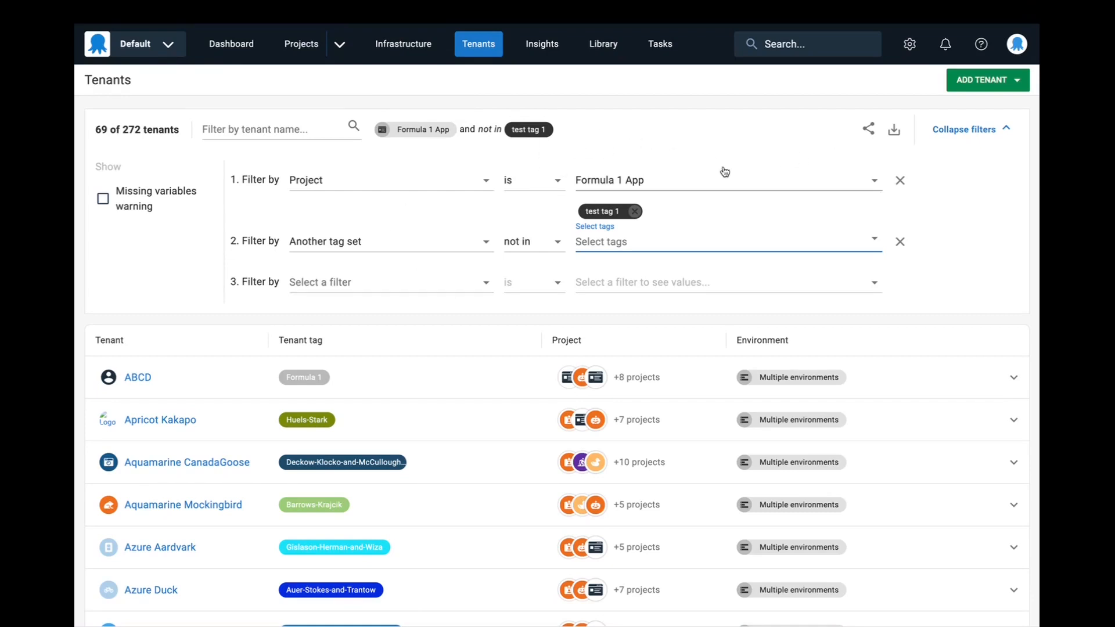
- Remove the tag set filter and the project filter, and collapse the filter area
{"action": "left_click", "coordinate": [902, 243]}
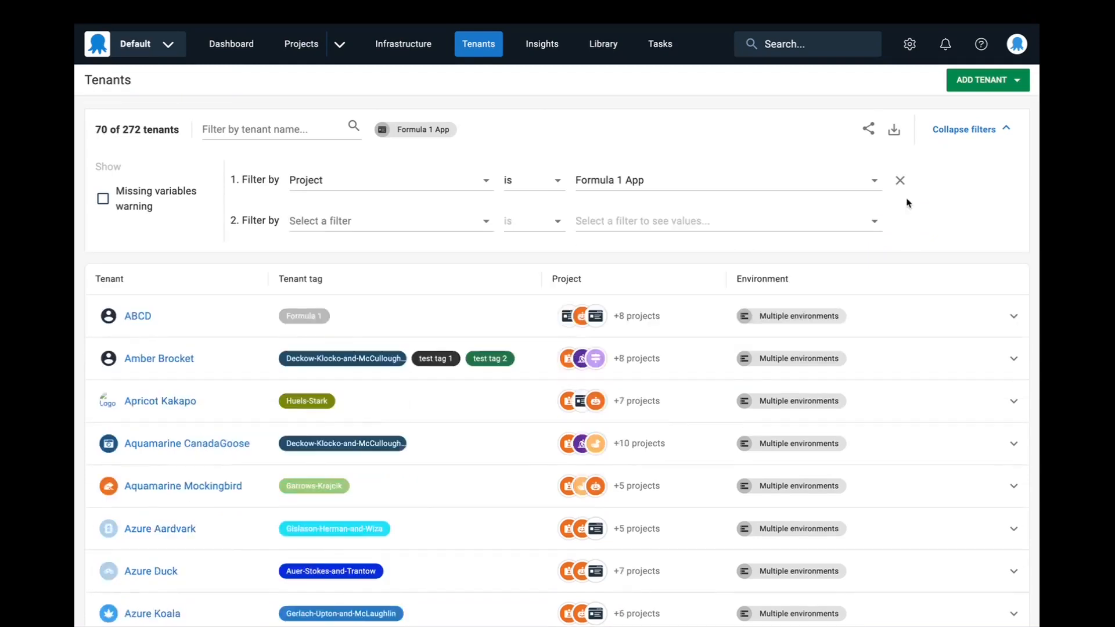
{"action": "left_click", "coordinate": [901, 181]}
{"action": "left_click", "coordinate": [951, 142]}
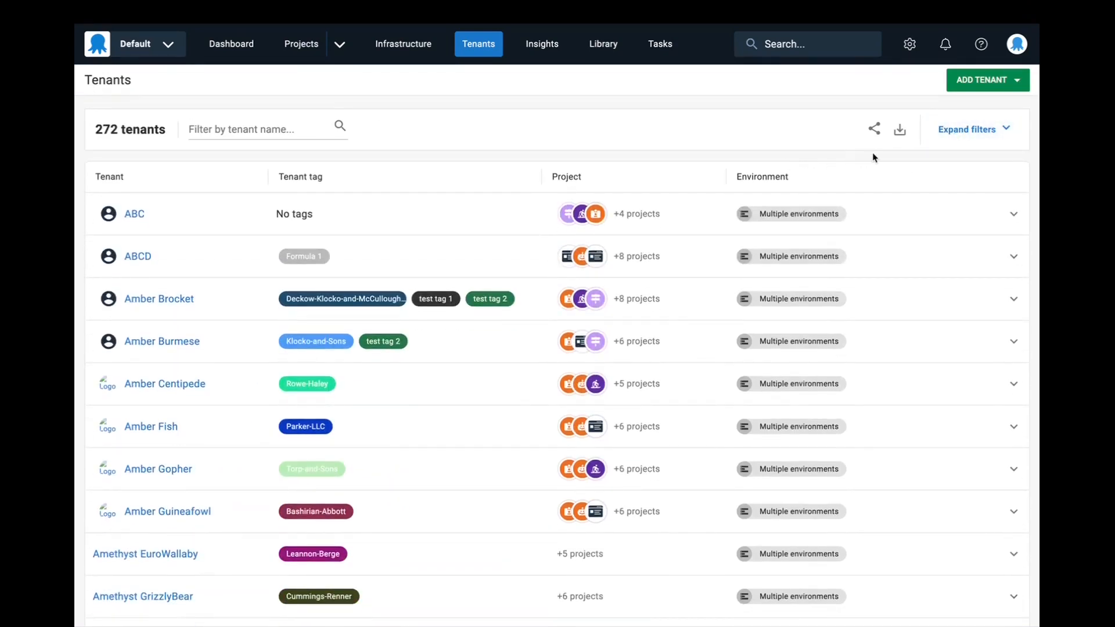
{"action": "left_click", "coordinate": [964, 134]}
{"action": "left_click", "coordinate": [966, 137]}
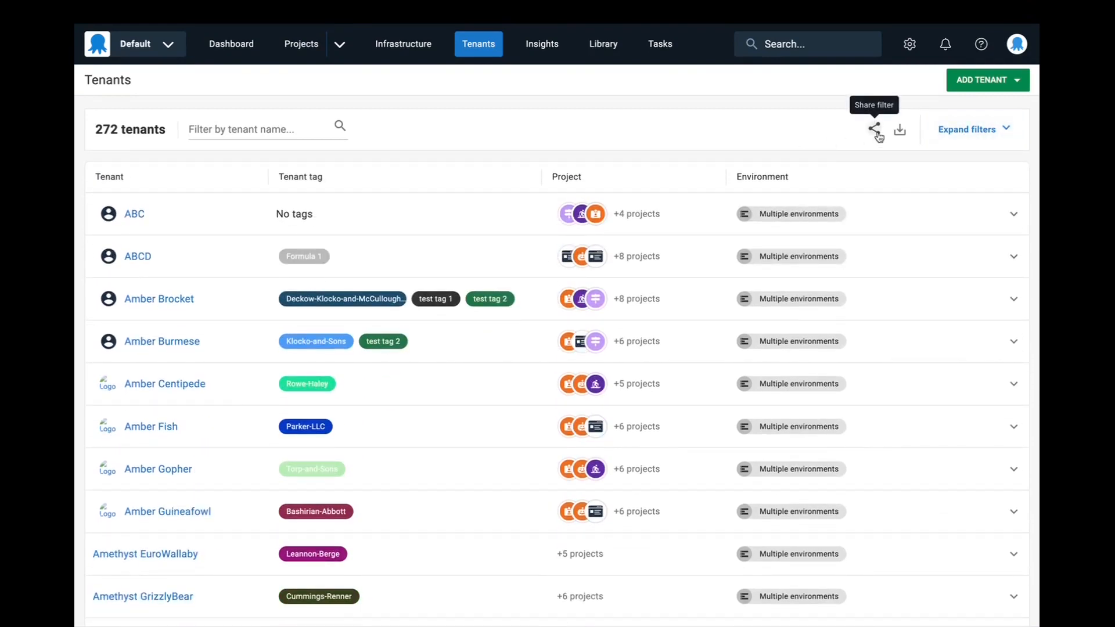
- Expand the filters again and filter the tenants by project is Formula 1 App
{"action": "left_click", "coordinate": [976, 139]}
{"action": "left_click", "coordinate": [426, 210]}
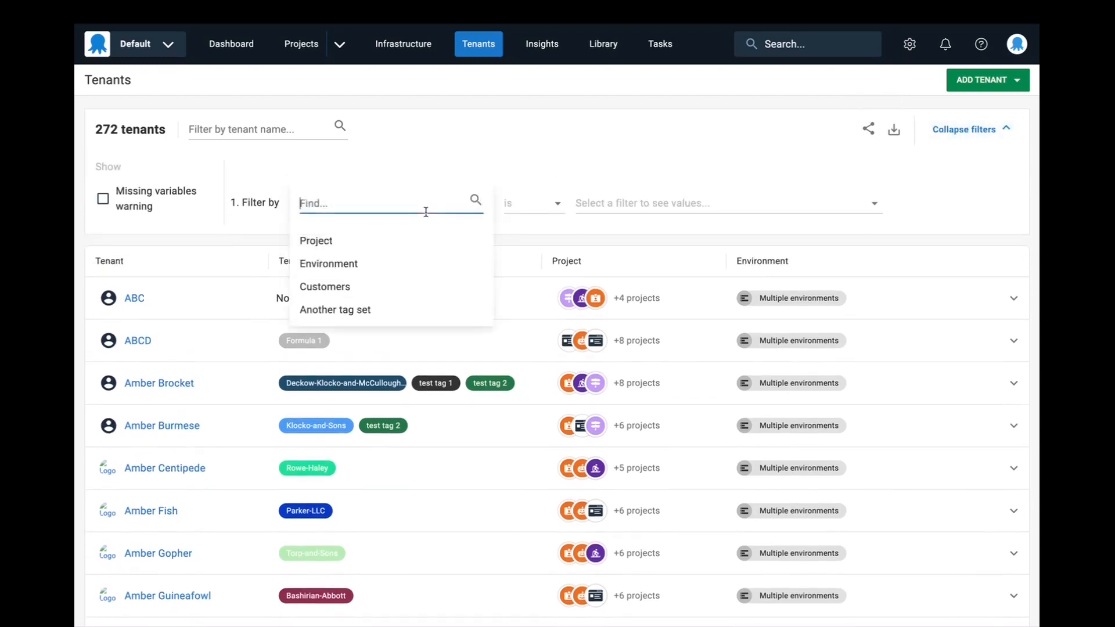
{"action": "left_click", "coordinate": [398, 239]}
{"action": "left_click", "coordinate": [639, 192]}
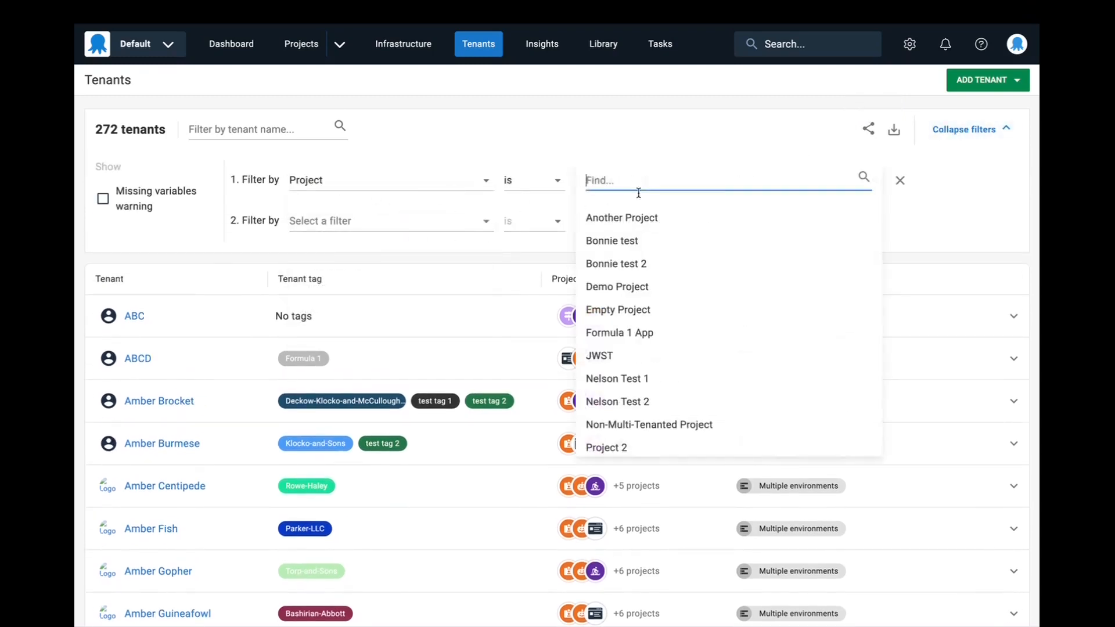
{"action": "left_click", "coordinate": [619, 332]}
- Add a second filter for tenants with test tag 1 in Another tag set
{"action": "left_click", "coordinate": [411, 220]}
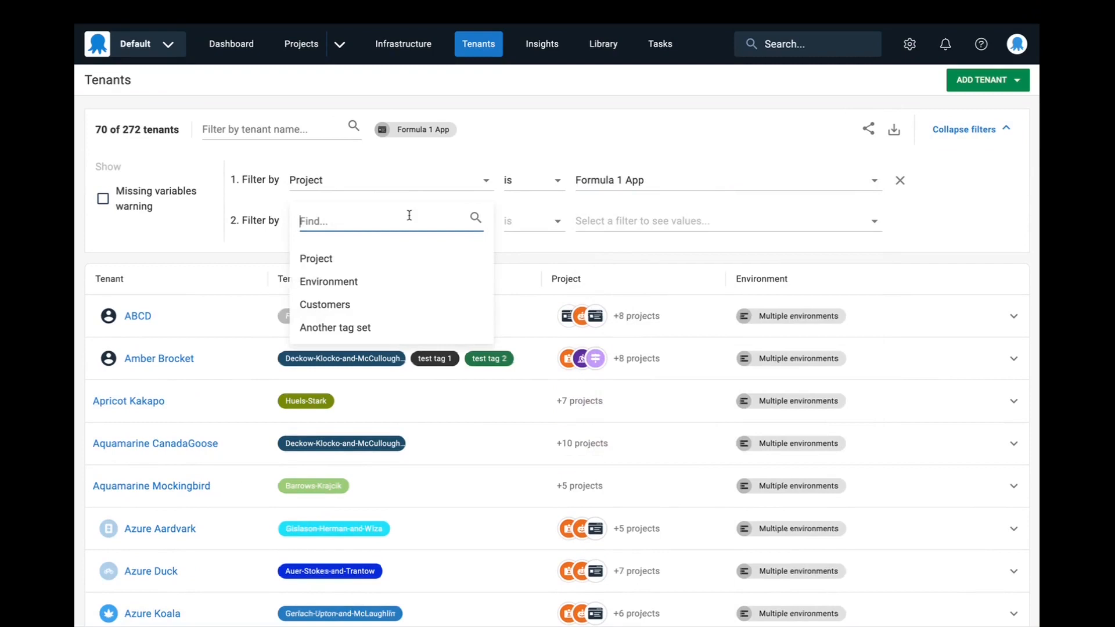
{"action": "left_click", "coordinate": [361, 327]}
{"action": "left_click", "coordinate": [639, 222]}
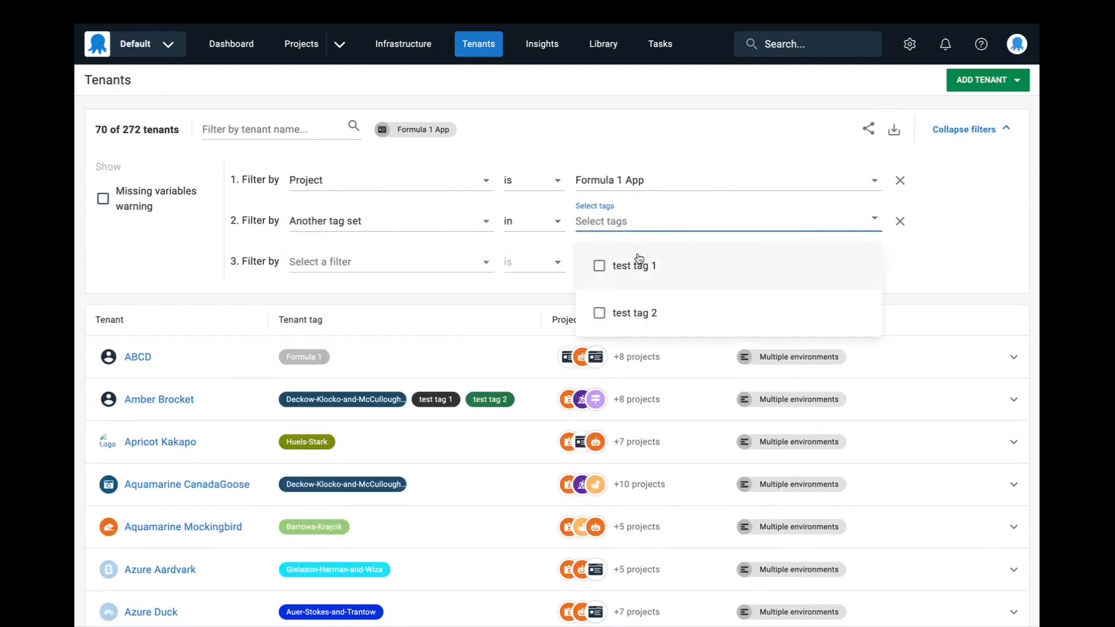
{"action": "left_click", "coordinate": [639, 261]}
{"action": "left_click", "coordinate": [950, 232]}
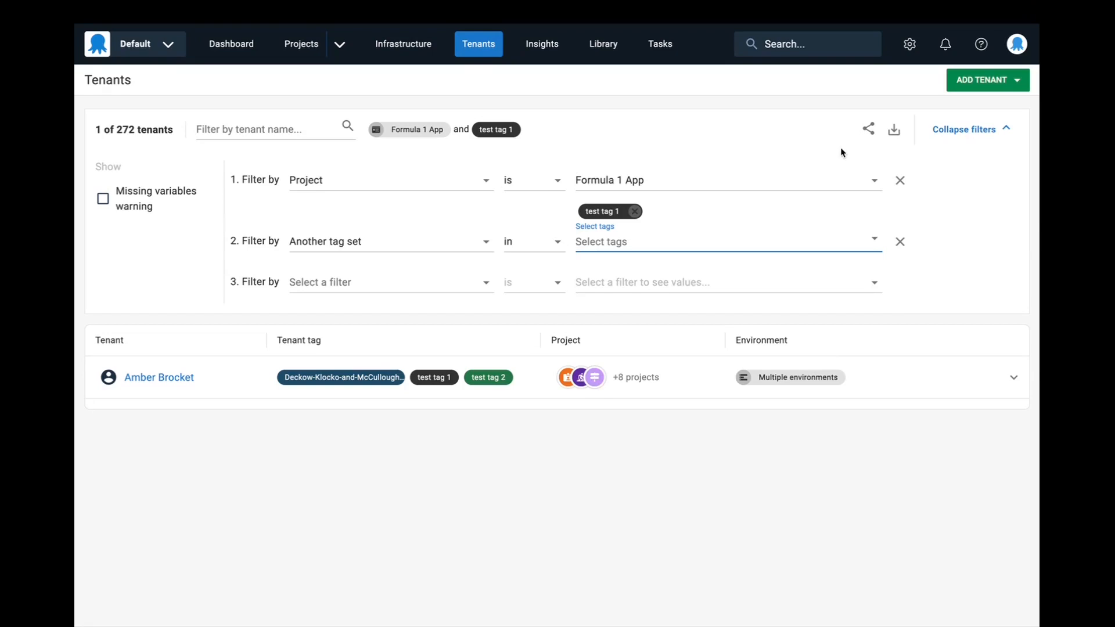
- Share the current tenant filter by copying its link, and close the sharing dialog
{"action": "left_click", "coordinate": [871, 131]}
{"action": "left_click", "coordinate": [726, 330]}
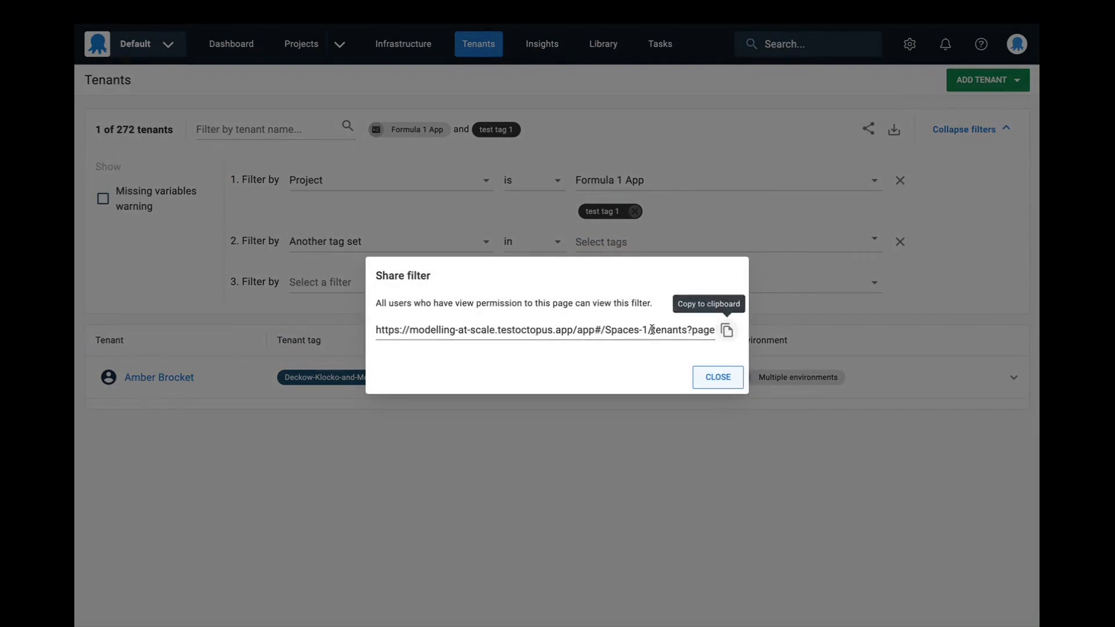
{"action": "left_click", "coordinate": [719, 377]}
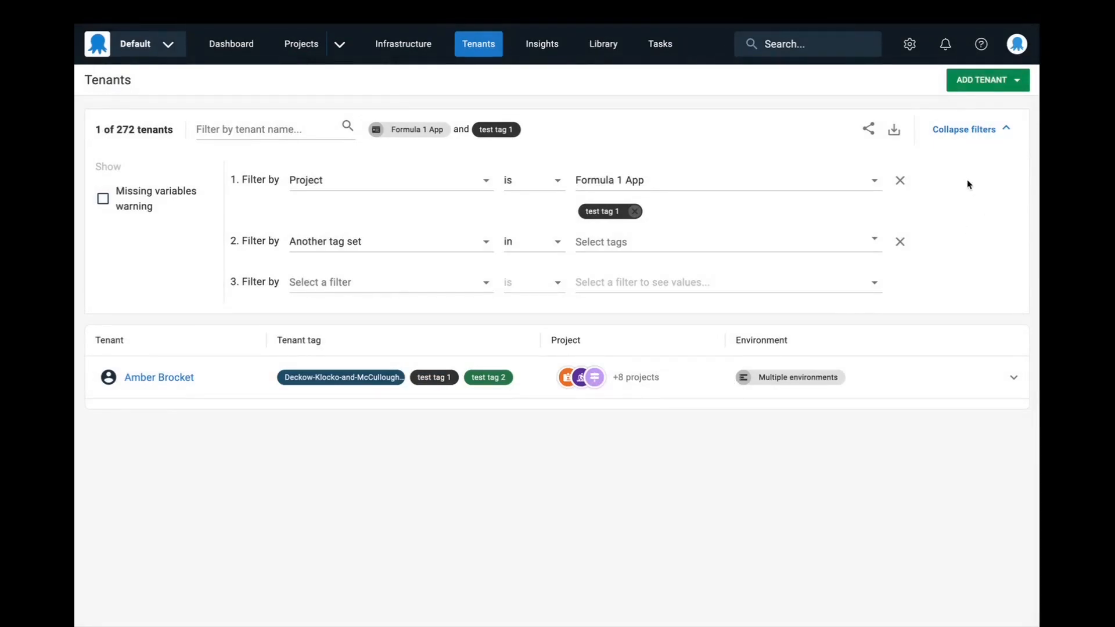
- Remove the Another tag set filter, keeping only the project filter
{"action": "left_click", "coordinate": [901, 243]}
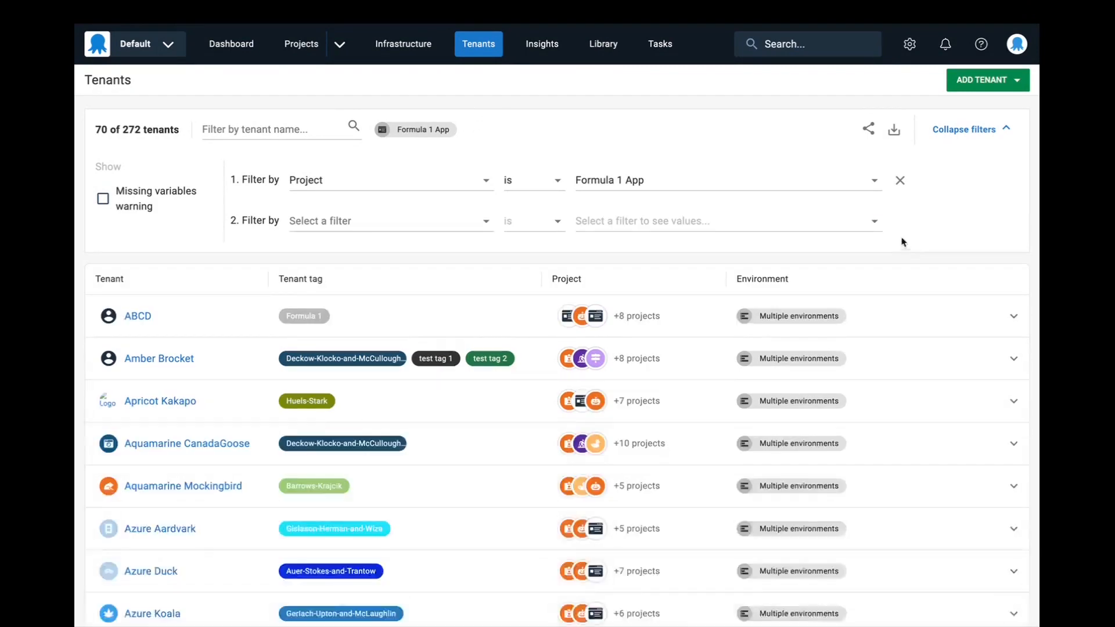
- Remove the project filter from the tenant list and collapse the filter options
{"action": "left_click", "coordinate": [900, 180]}
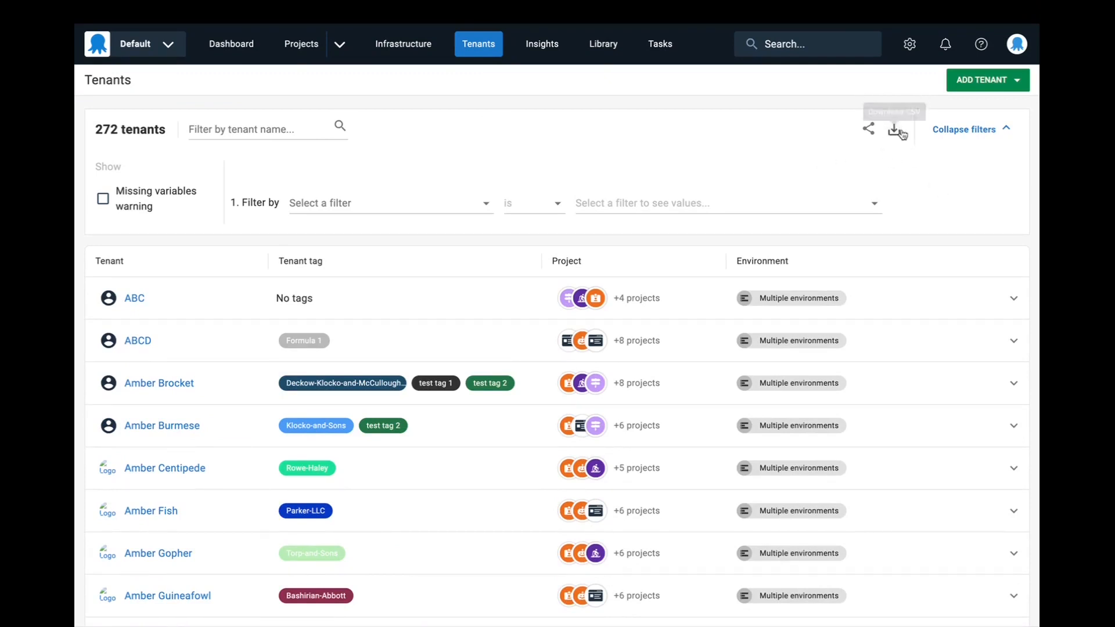
{"action": "left_click", "coordinate": [995, 128]}
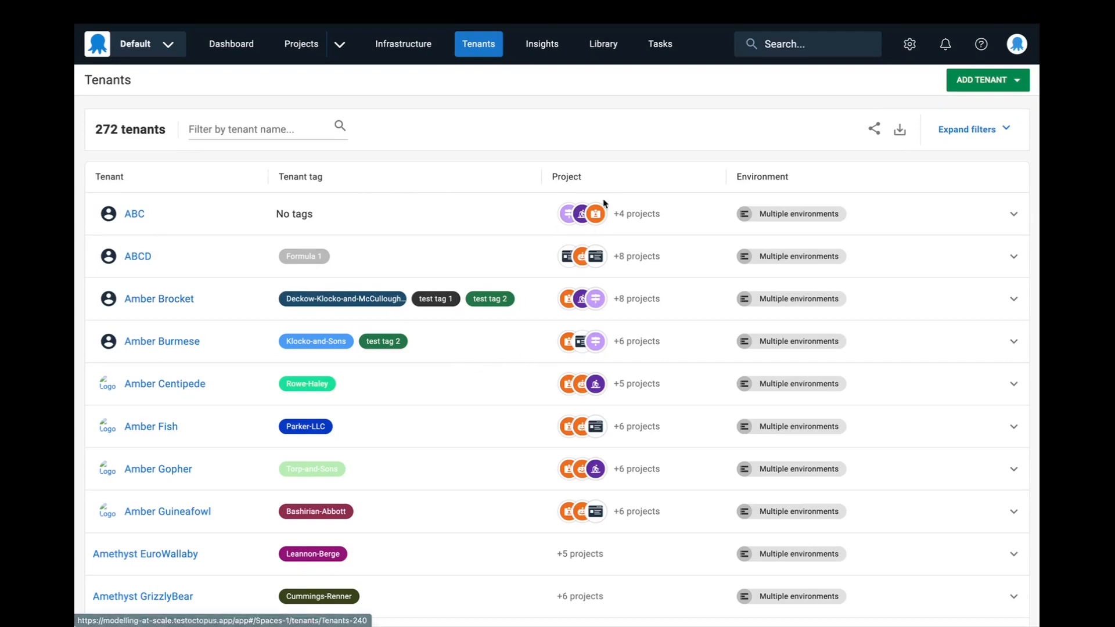
- Expand the filter options and filter the tenants by project is Formula 1 App
{"action": "left_click", "coordinate": [978, 130]}
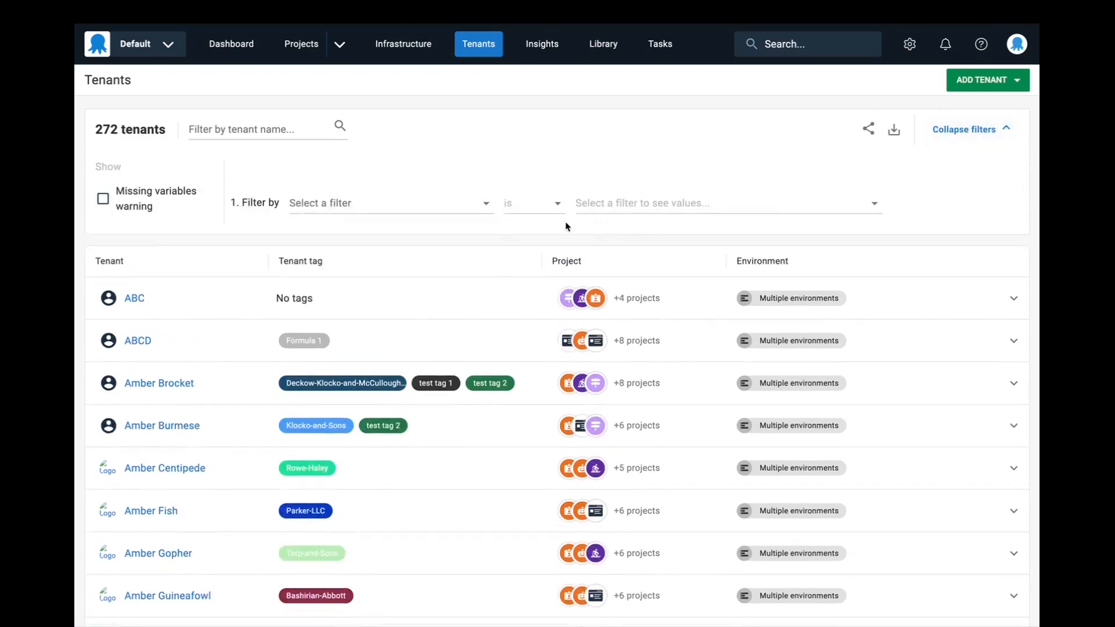
{"action": "left_click", "coordinate": [371, 203]}
{"action": "left_click", "coordinate": [398, 240]}
{"action": "left_click", "coordinate": [622, 181]}
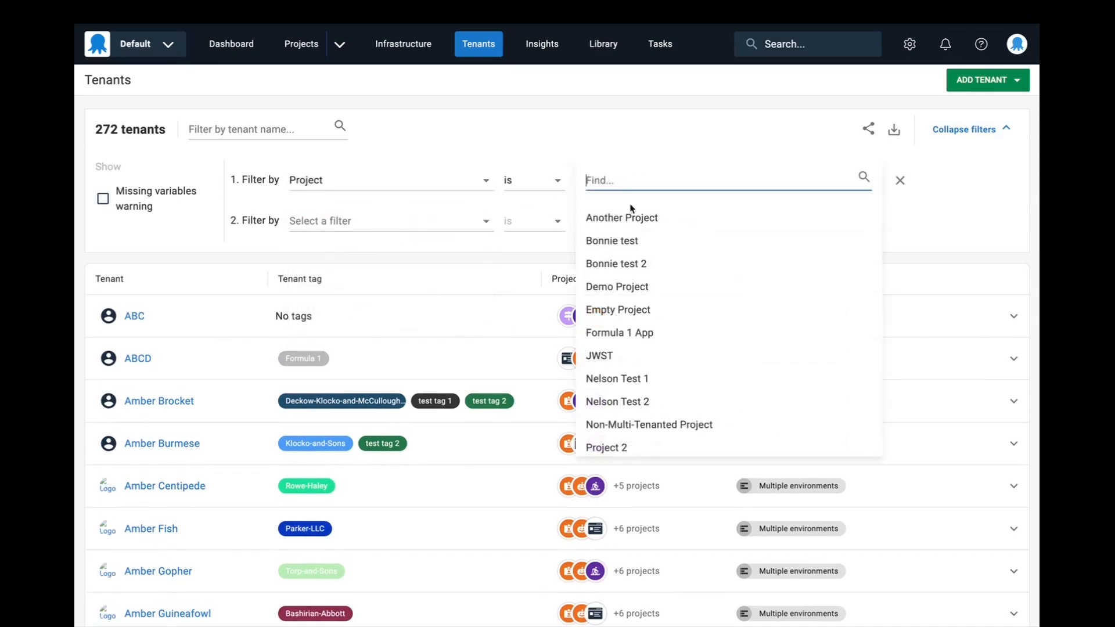
{"action": "left_click", "coordinate": [658, 329]}
- Add a second filter for tenants with test tag 2 in Another tag set
{"action": "left_click", "coordinate": [454, 219]}
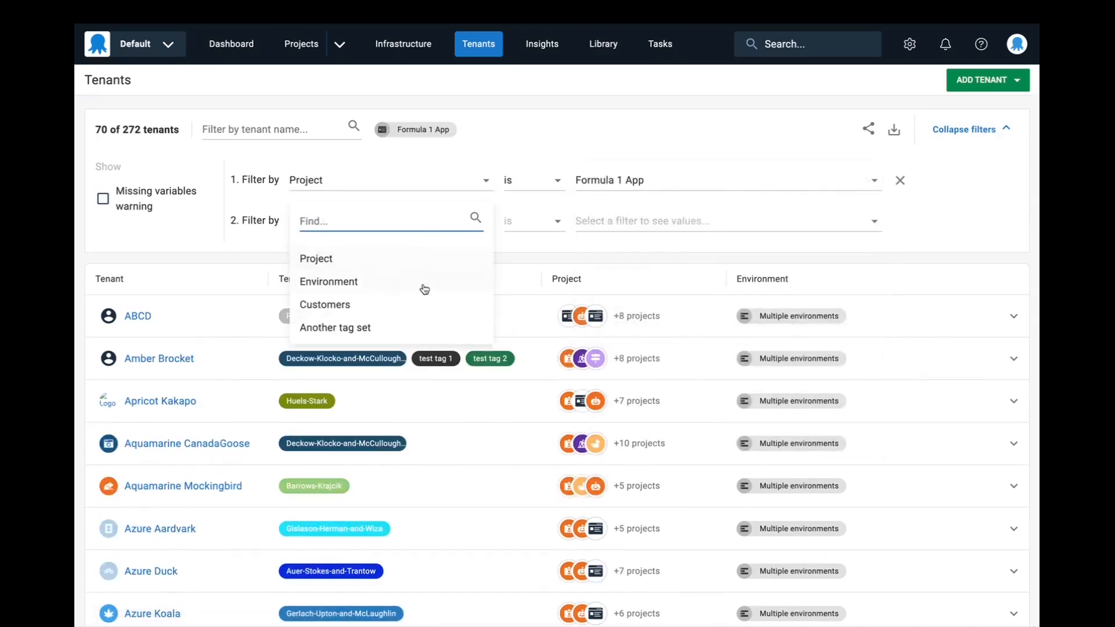
{"action": "left_click", "coordinate": [421, 324]}
{"action": "left_click", "coordinate": [543, 220]}
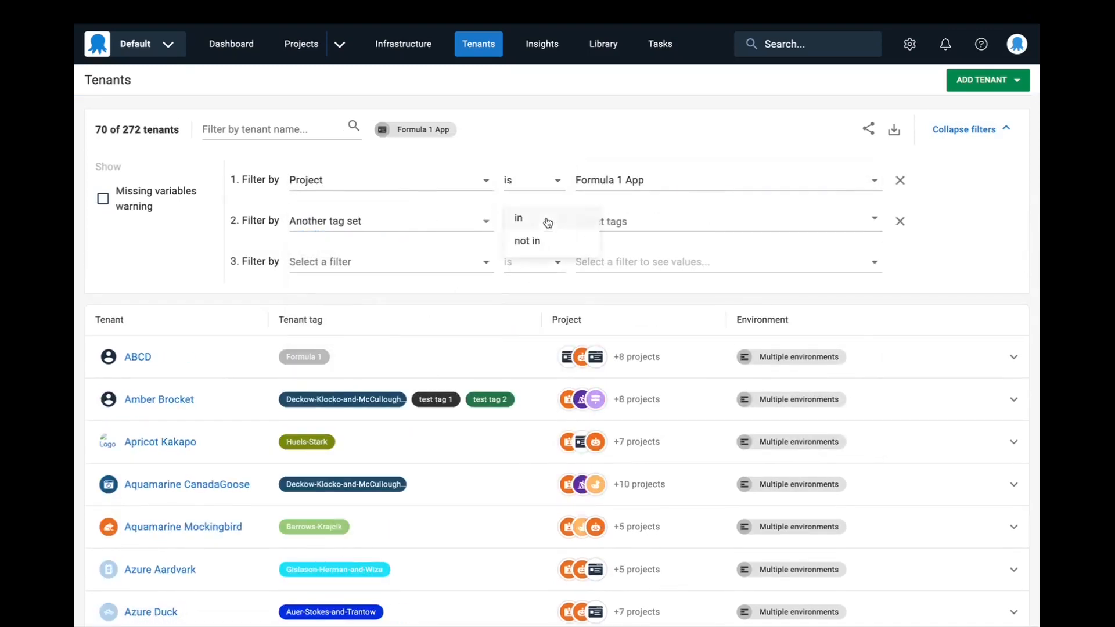
{"action": "left_click", "coordinate": [633, 224]}
{"action": "left_click", "coordinate": [648, 294]}
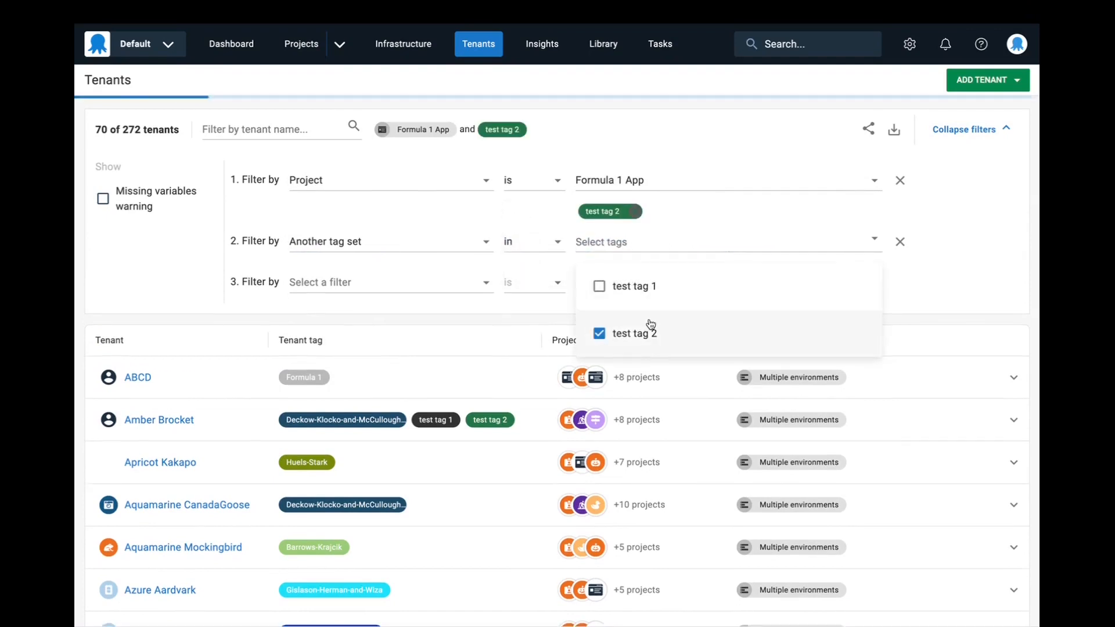
{"action": "left_click", "coordinate": [936, 270]}
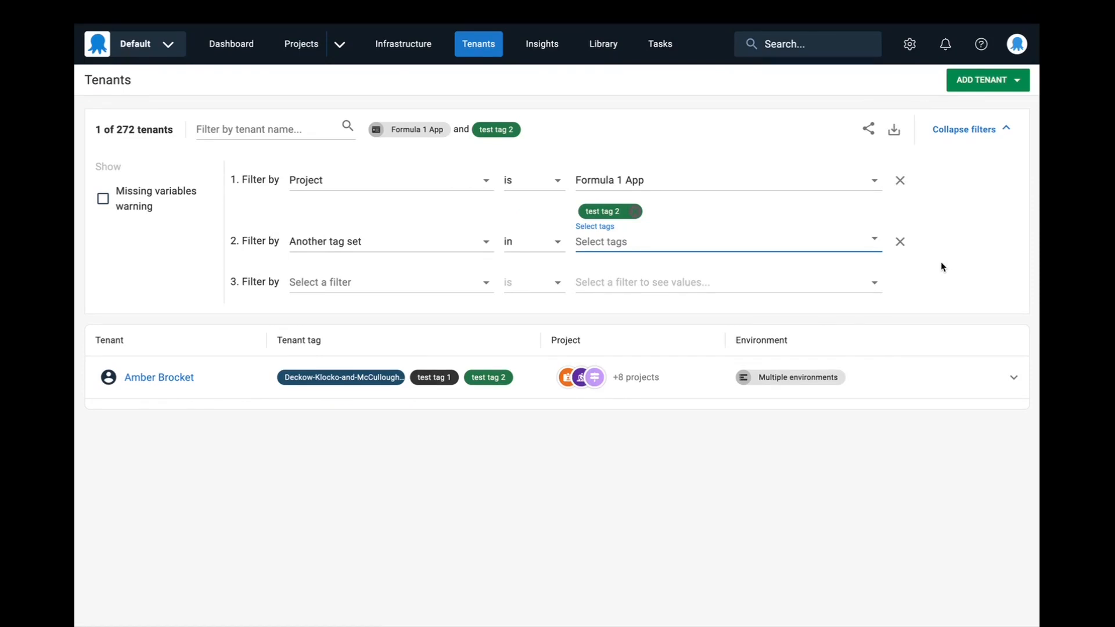
- Remove the Another tag set and project filters from the tenant list, and collapse the filter options
{"action": "left_click", "coordinate": [900, 241]}
{"action": "left_click", "coordinate": [901, 181]}
{"action": "left_click", "coordinate": [965, 130]}
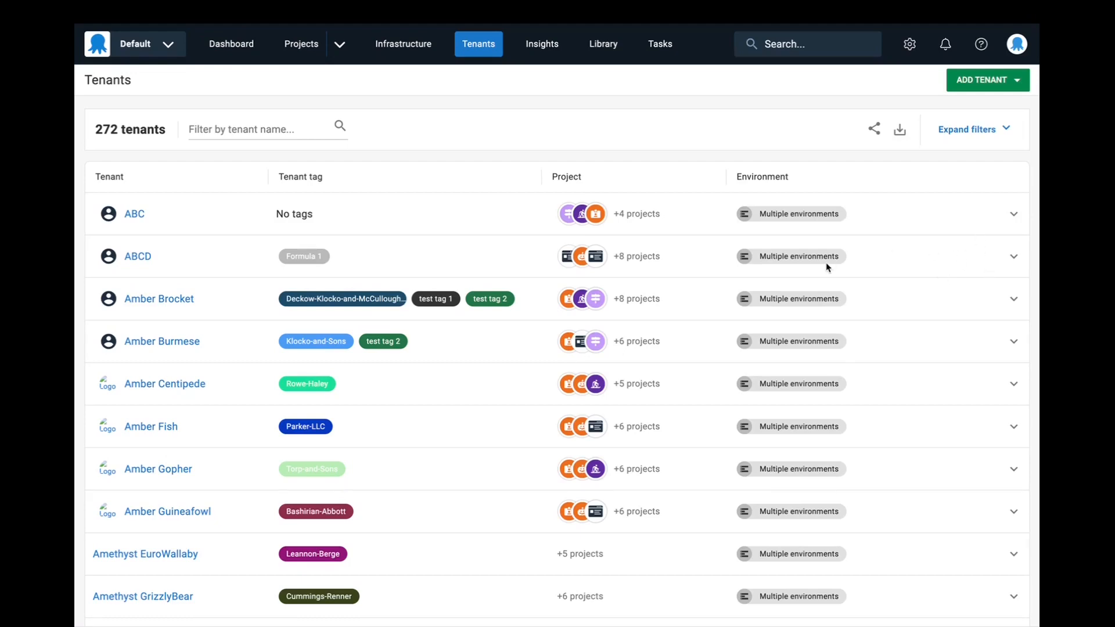
- Go to page 2 of the unfiltered tenant list and return to the start of that page
{"action": "scroll", "coordinate": [958, 251], "scroll_direction": "down", "scroll_amount": 15}
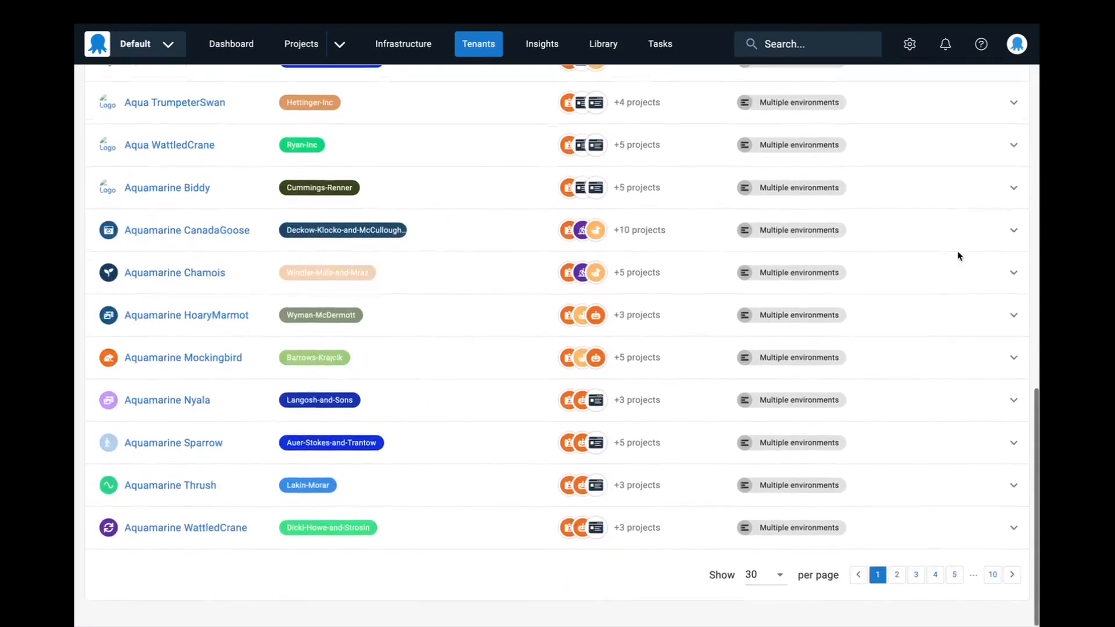
{"action": "left_click", "coordinate": [897, 574]}
{"action": "scroll", "coordinate": [871, 385], "scroll_direction": "up", "scroll_amount": 15}
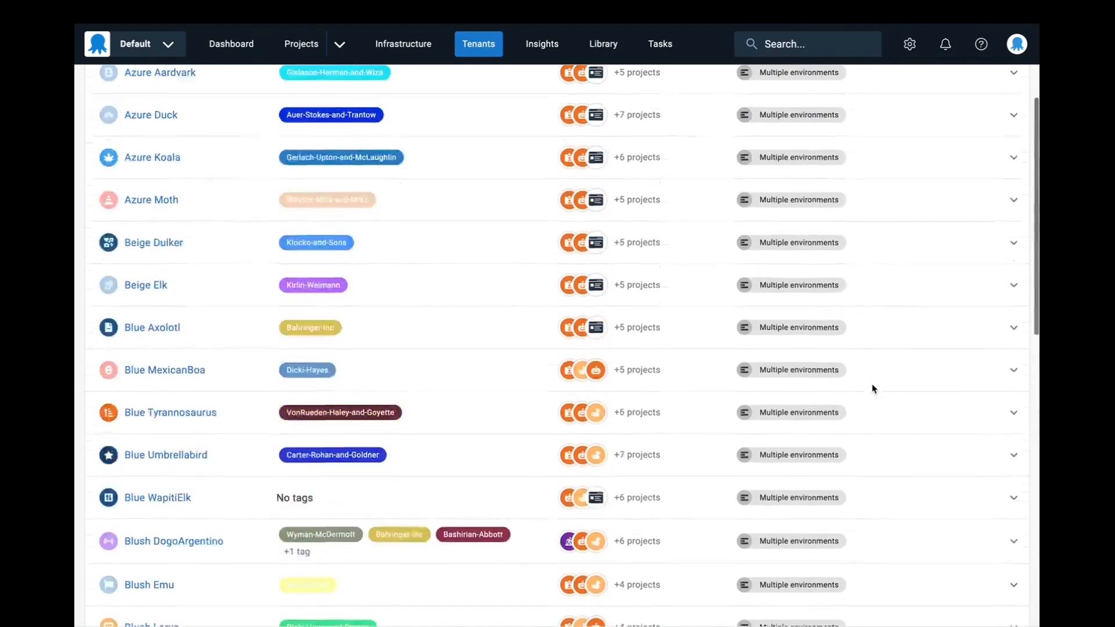
{"action": "scroll", "coordinate": [873, 387], "scroll_direction": "up", "scroll_amount": 5}
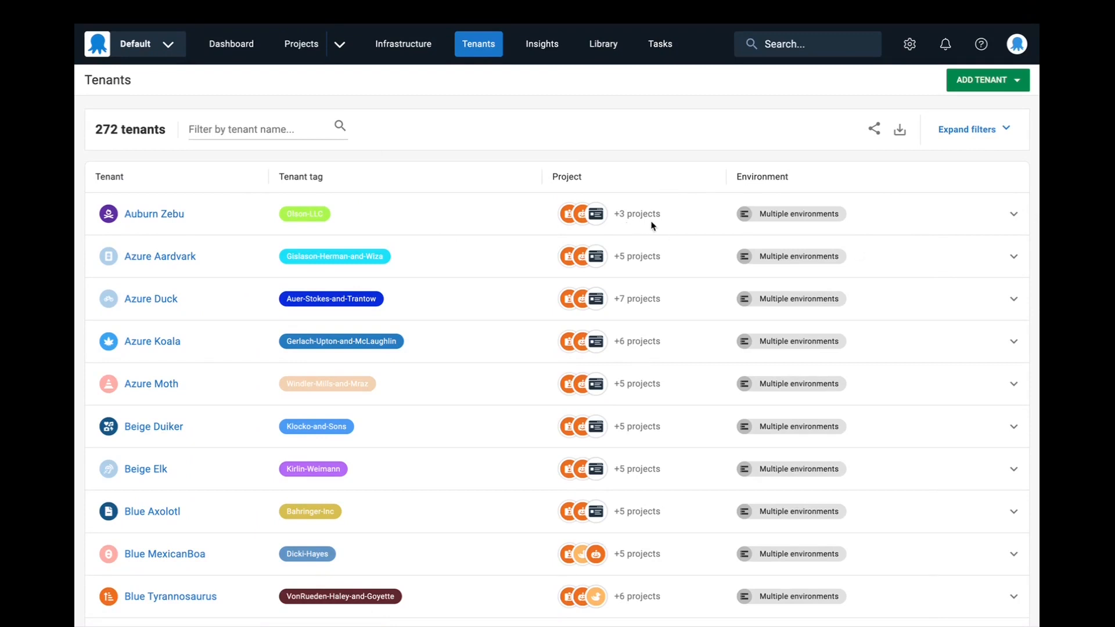
- Expand the Beige Elk tenant to examine its projects and their environments, and collapse it again
{"action": "scroll", "coordinate": [676, 236], "scroll_direction": "down", "scroll_amount": 1}
{"action": "scroll", "coordinate": [676, 239], "scroll_direction": "down", "scroll_amount": 3}
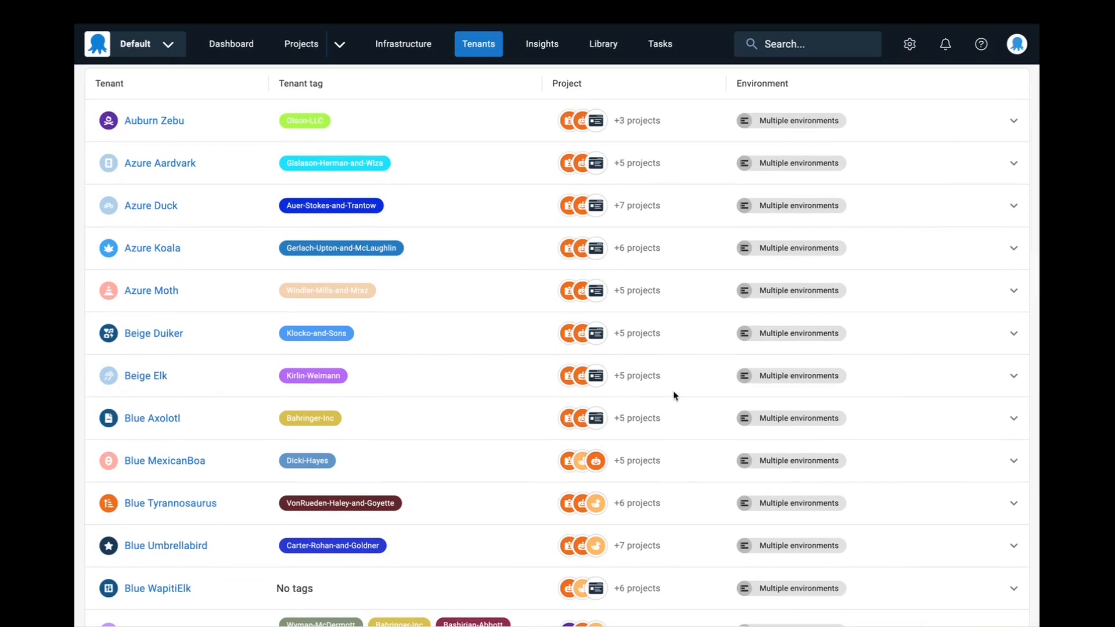
{"action": "left_click", "coordinate": [1014, 375]}
{"action": "scroll", "coordinate": [918, 371], "scroll_direction": "down", "scroll_amount": 3}
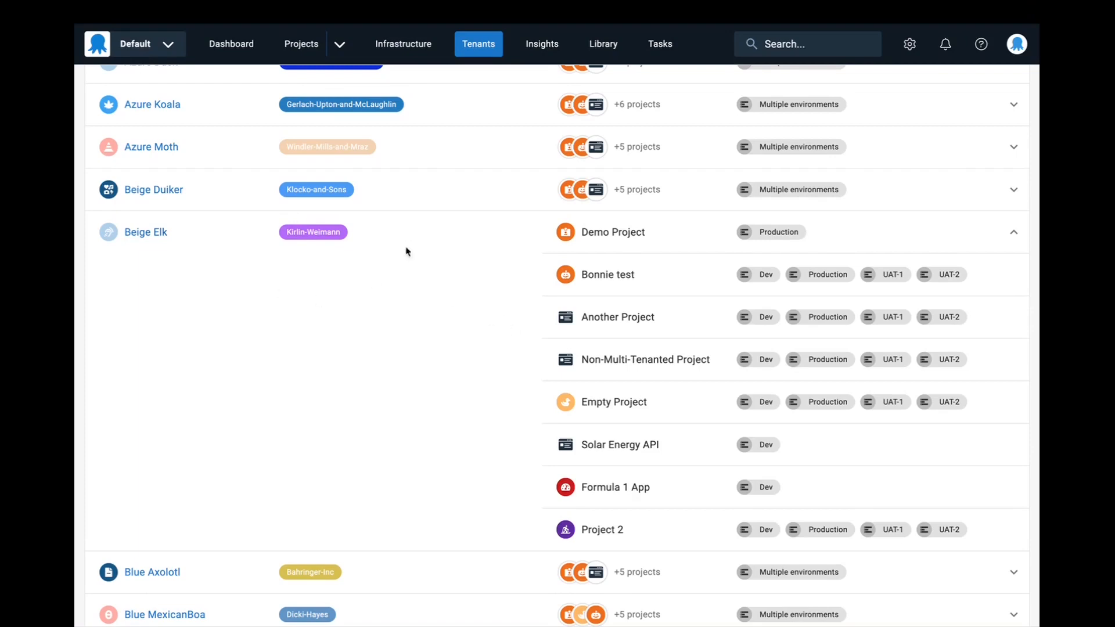
{"action": "left_click", "coordinate": [1014, 236]}
{"action": "scroll", "coordinate": [814, 306], "scroll_direction": "up", "scroll_amount": 5}
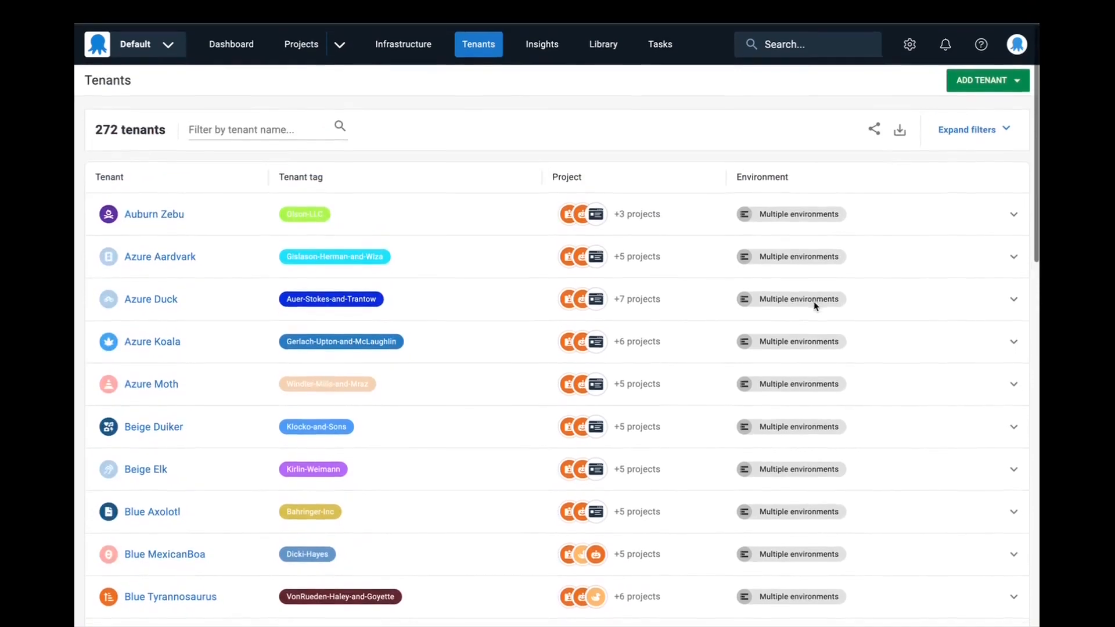
- Browse the tenant list through pages 3, 4 and 5
{"action": "scroll", "coordinate": [815, 306], "scroll_direction": "down", "scroll_amount": 1}
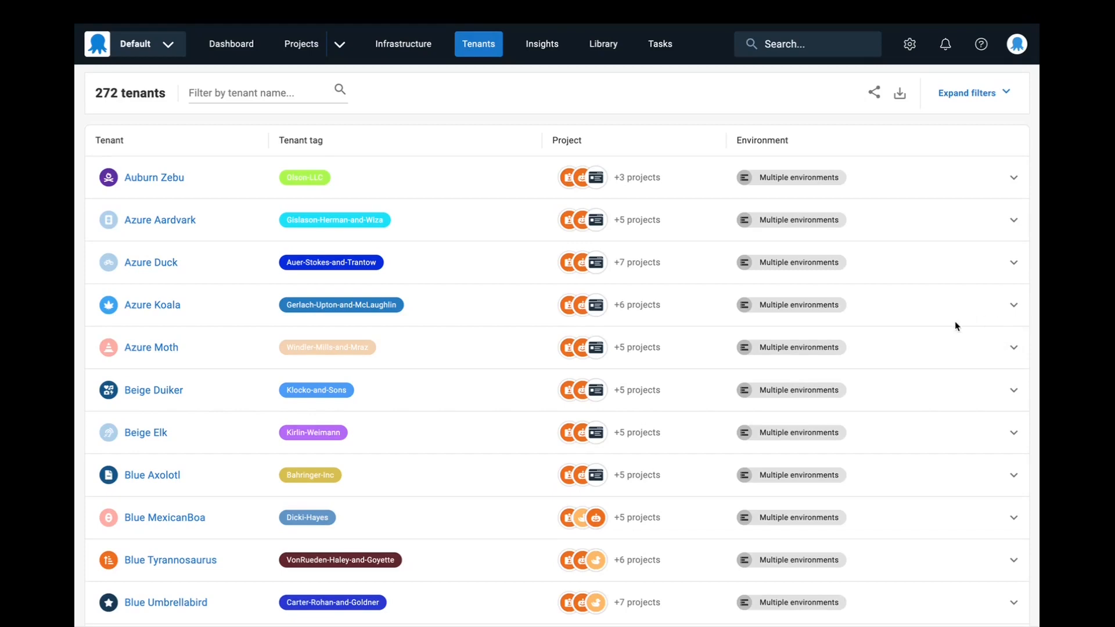
{"action": "scroll", "coordinate": [956, 326], "scroll_direction": "down", "scroll_amount": 7}
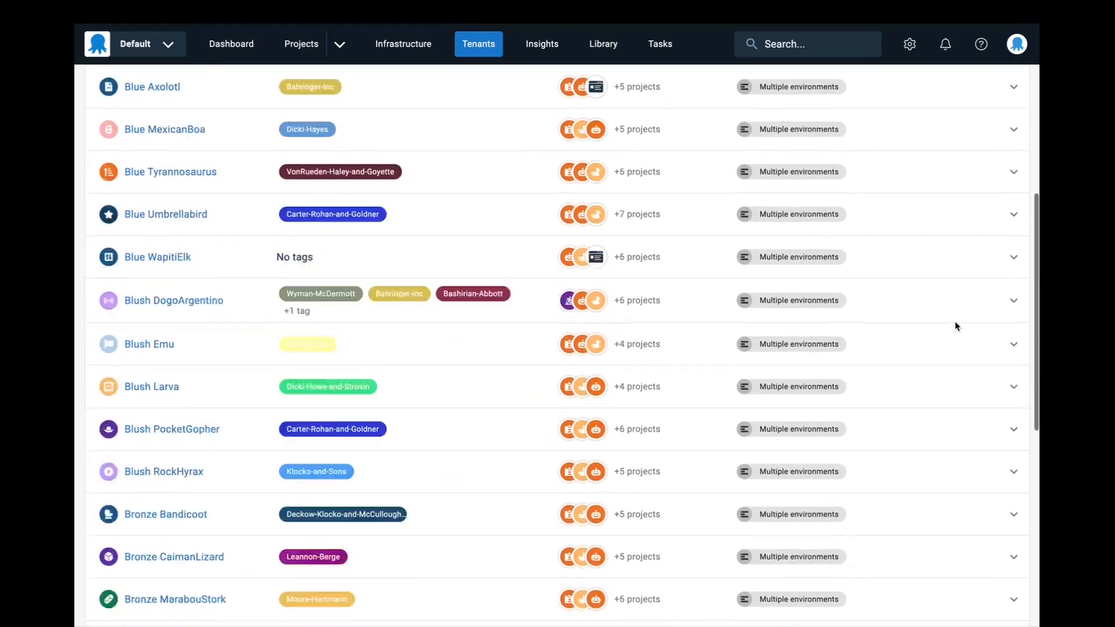
{"action": "scroll", "coordinate": [957, 326], "scroll_direction": "down", "scroll_amount": 9}
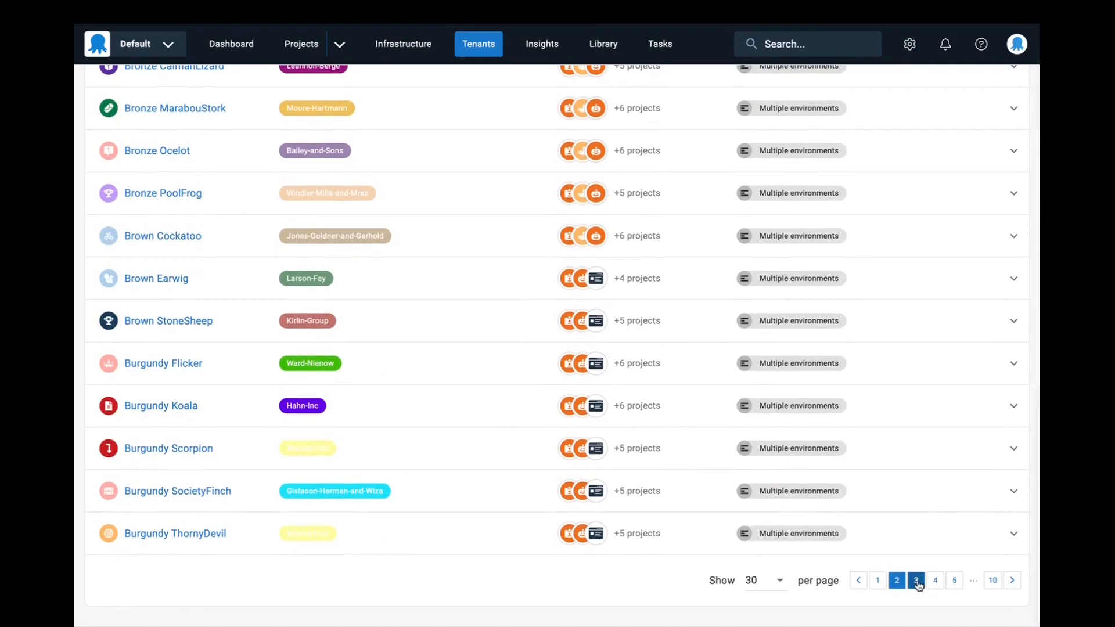
{"action": "left_click", "coordinate": [916, 581]}
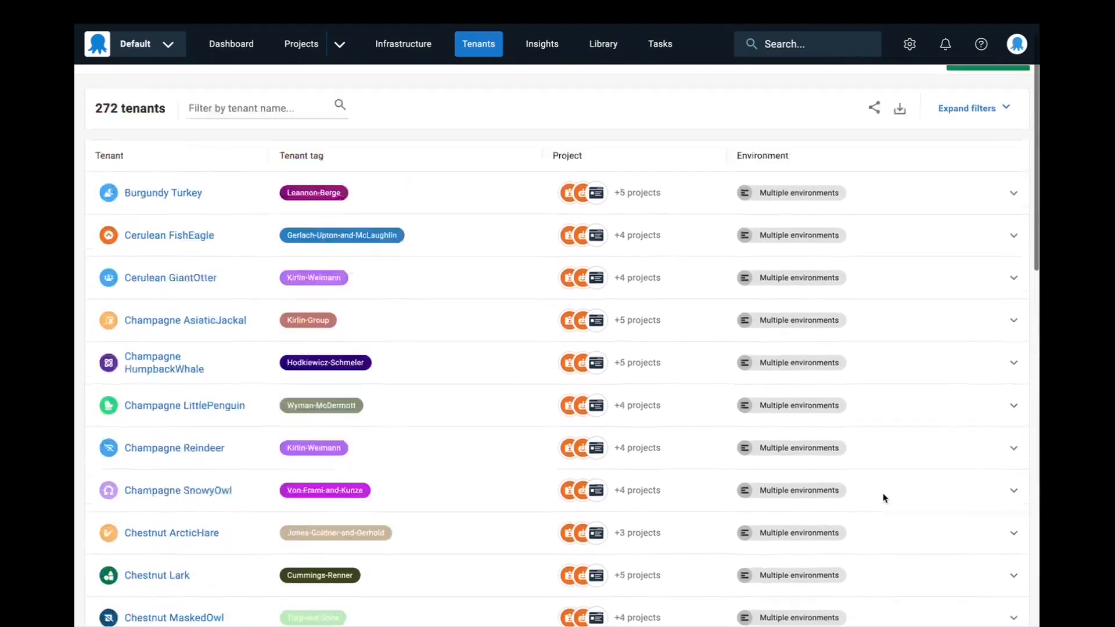
{"action": "scroll", "coordinate": [884, 496], "scroll_direction": "down", "scroll_amount": 10}
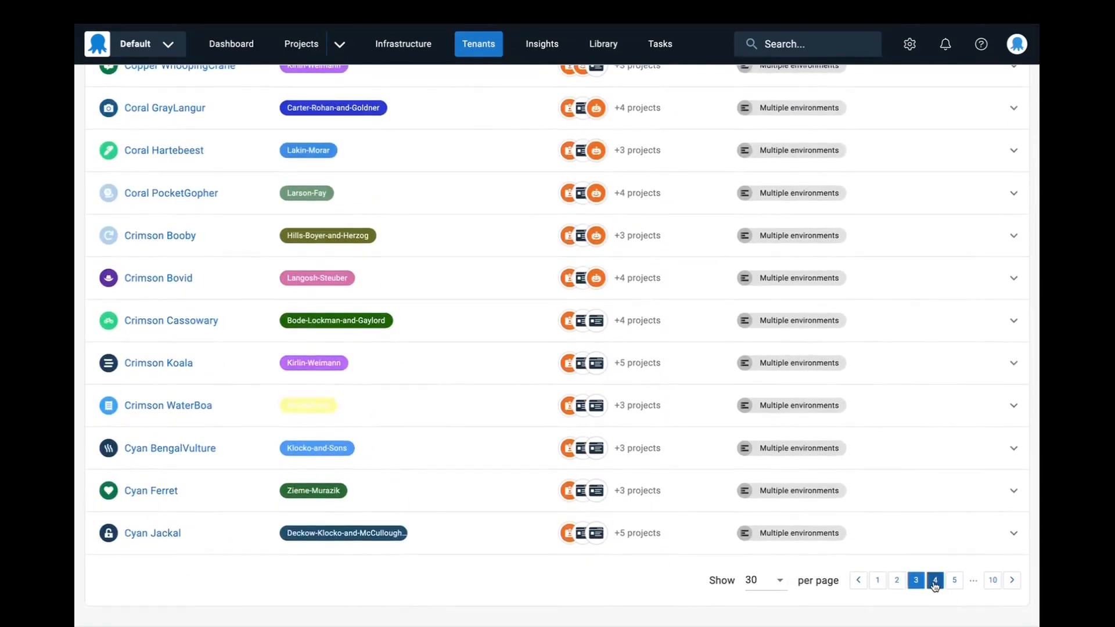
{"action": "left_click", "coordinate": [935, 579]}
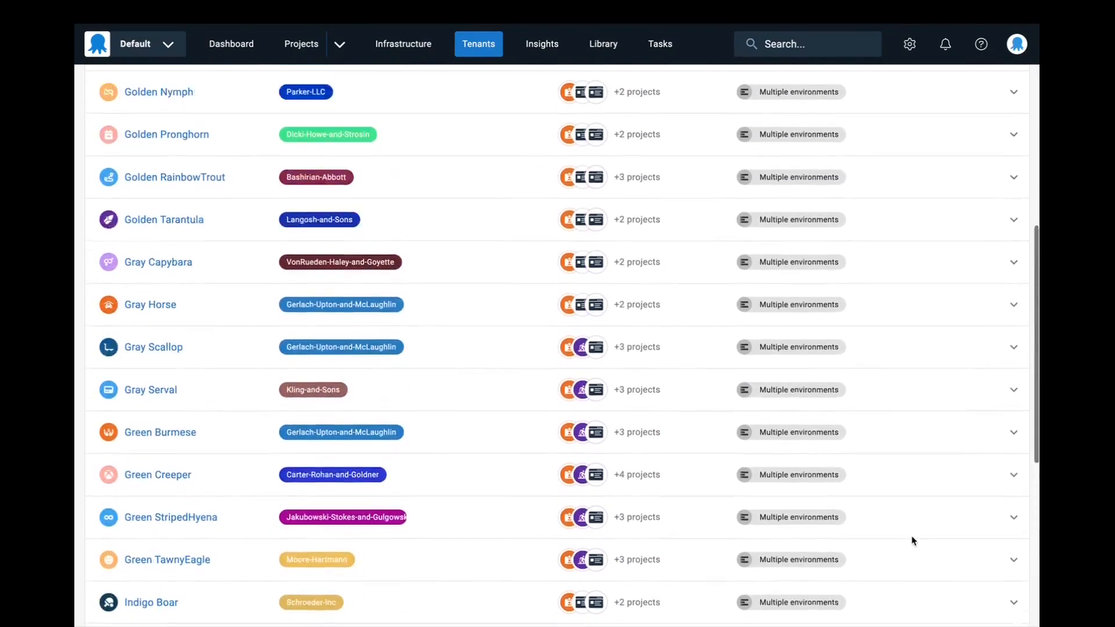
{"action": "scroll", "coordinate": [913, 541], "scroll_direction": "down", "scroll_amount": 10}
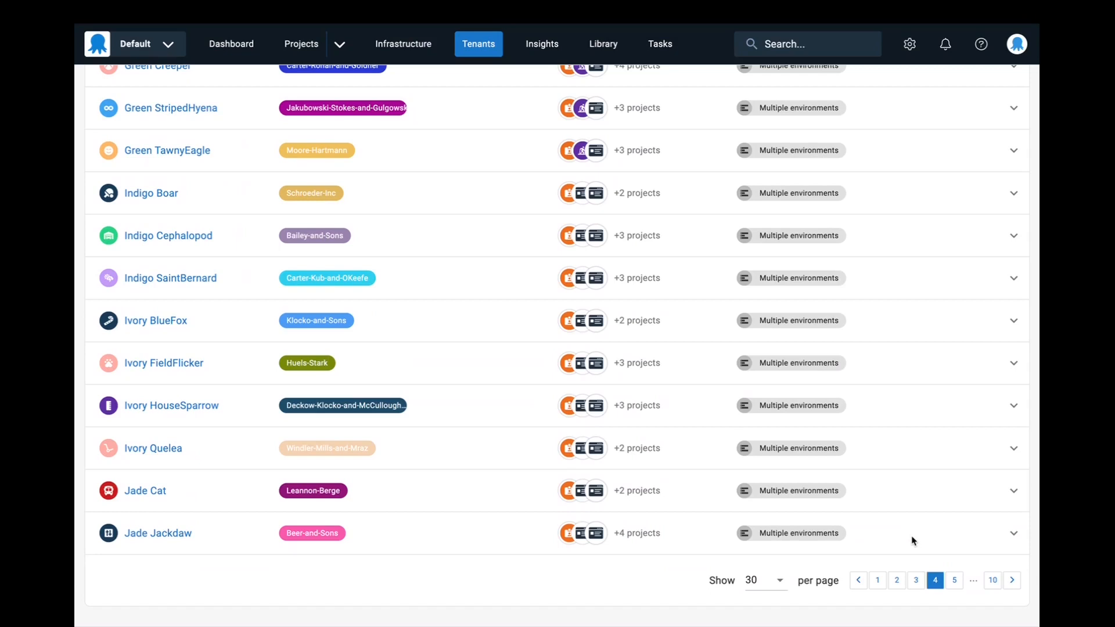
{"action": "left_click", "coordinate": [954, 580]}
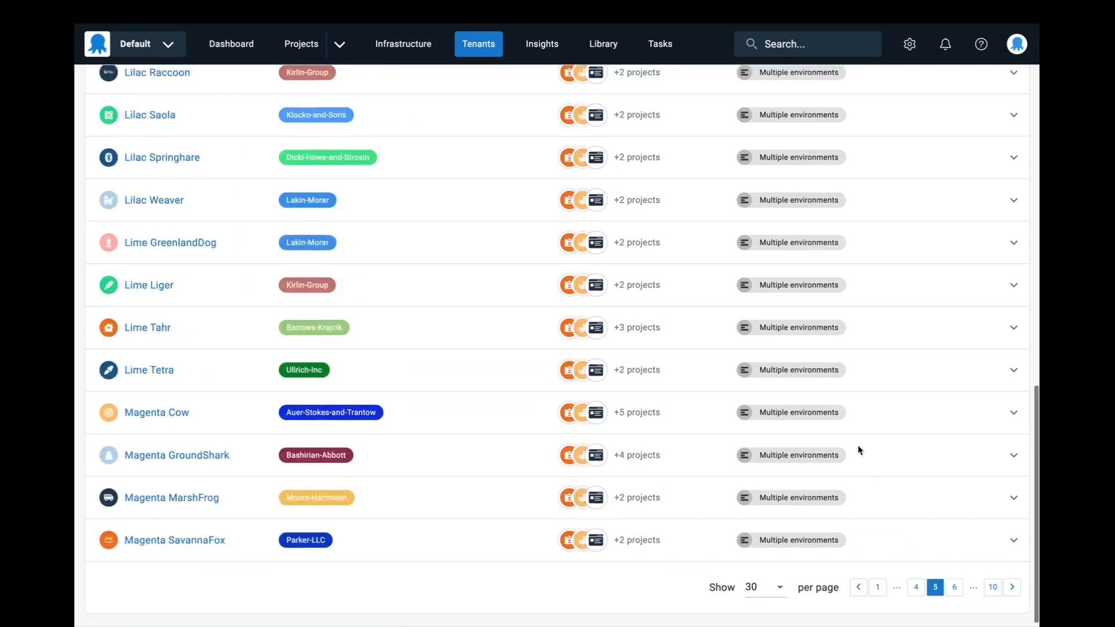
{"action": "scroll", "coordinate": [859, 451], "scroll_direction": "down", "scroll_amount": 10}
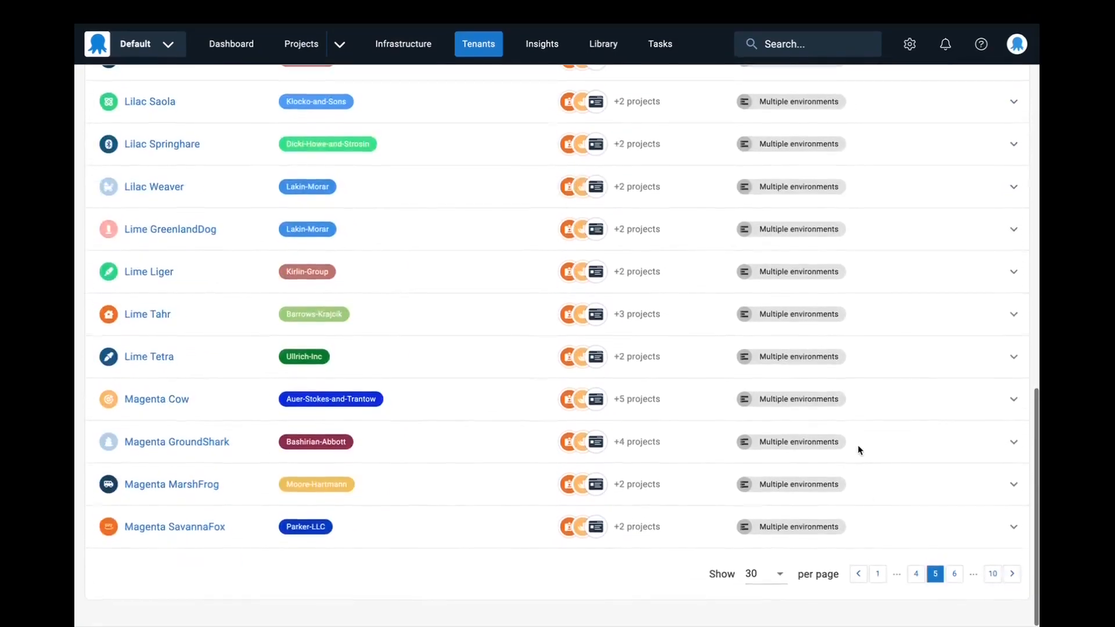
- Set the tenant list to show 50 tenants per page and go to its second page
{"action": "left_click", "coordinate": [778, 580]}
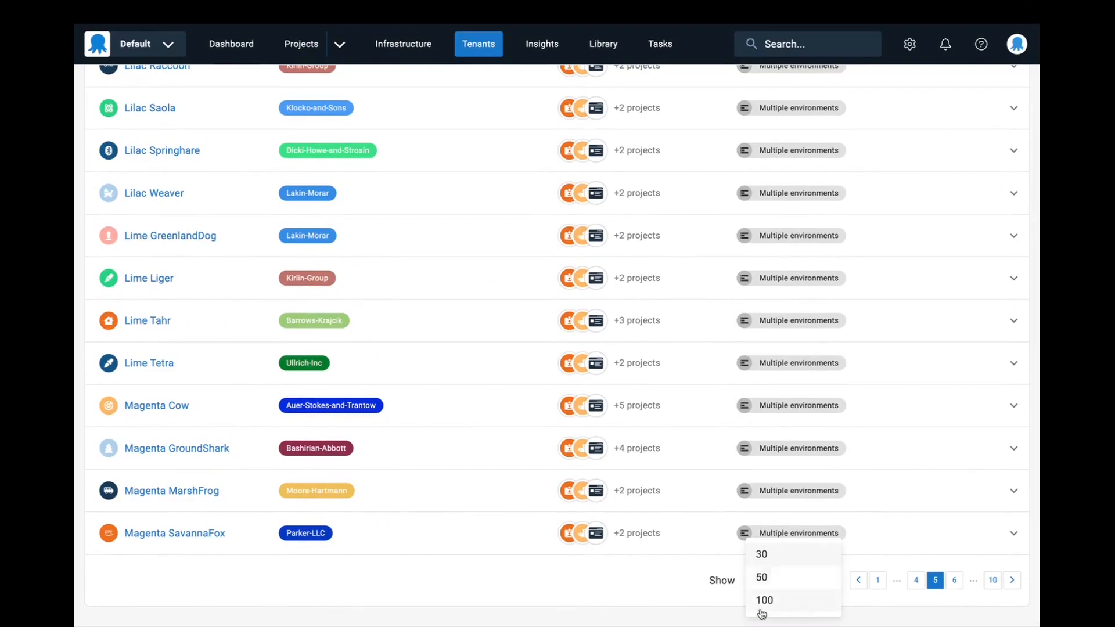
{"action": "left_click", "coordinate": [680, 574]}
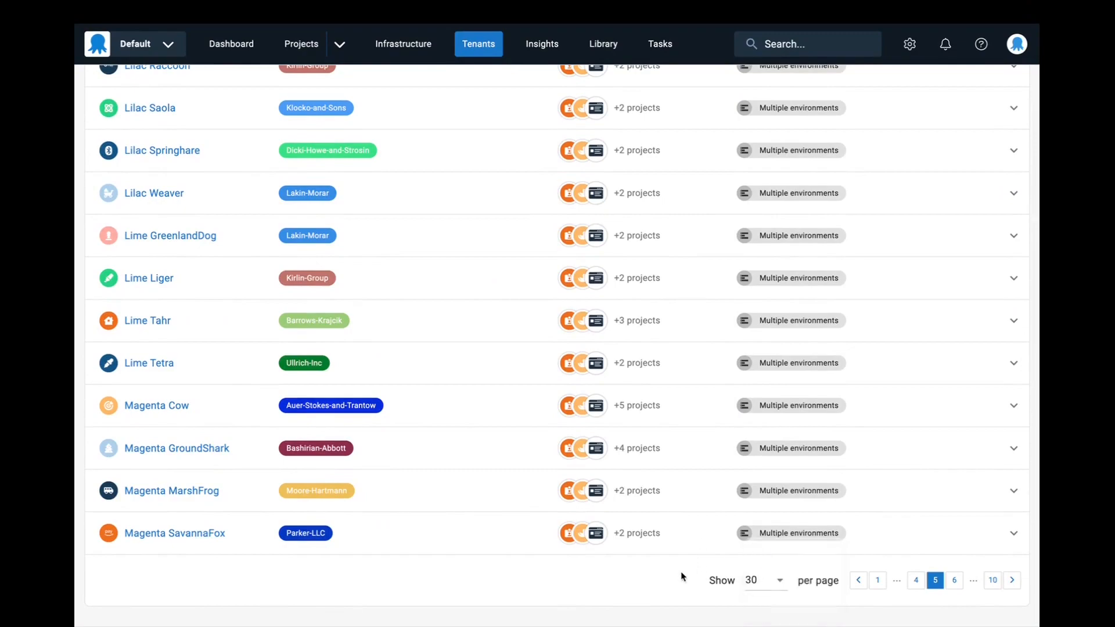
{"action": "left_click", "coordinate": [771, 580]}
{"action": "left_click", "coordinate": [770, 575]}
{"action": "scroll", "coordinate": [709, 455], "scroll_direction": "down", "scroll_amount": 10}
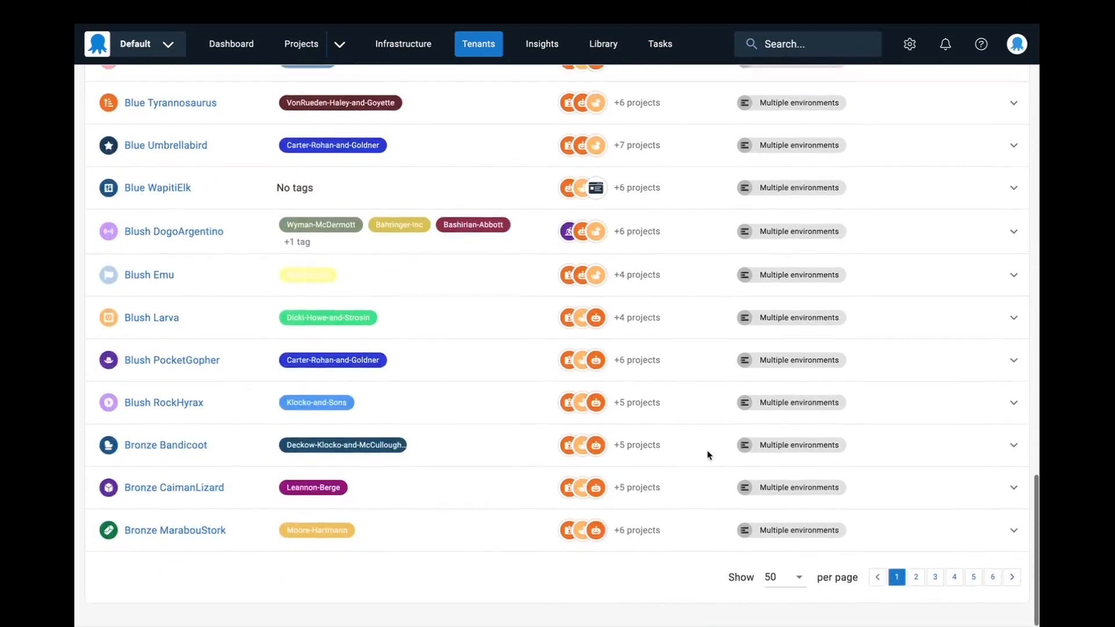
{"action": "scroll", "coordinate": [708, 455], "scroll_direction": "up", "scroll_amount": 20}
{"action": "scroll", "coordinate": [709, 455], "scroll_direction": "down", "scroll_amount": 20}
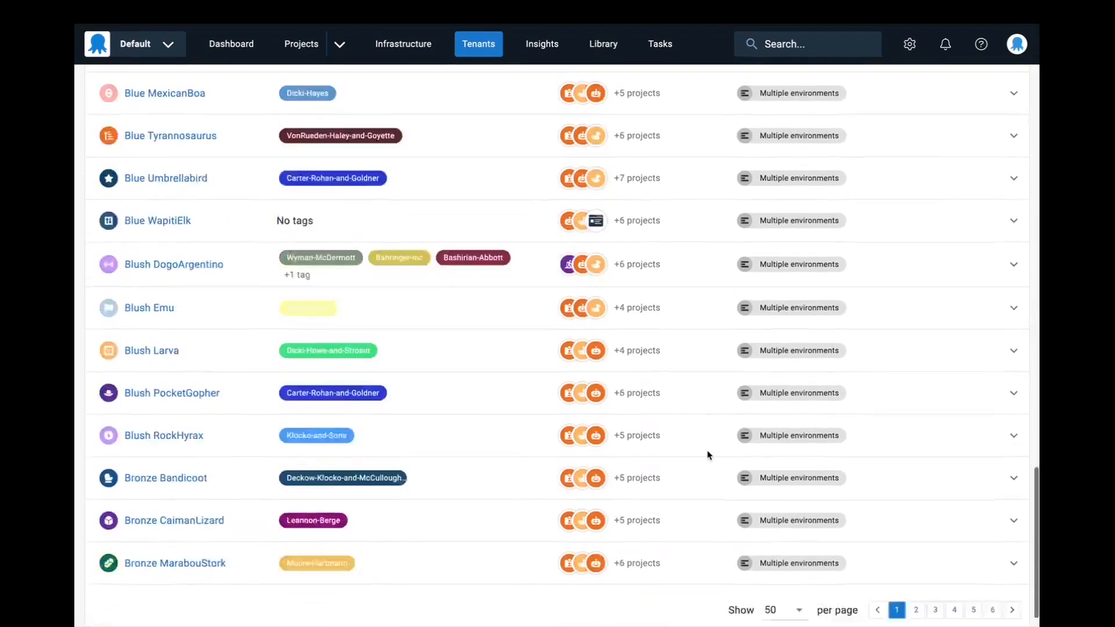
{"action": "scroll", "coordinate": [708, 455], "scroll_direction": "down", "scroll_amount": 2}
{"action": "left_click", "coordinate": [916, 580]}
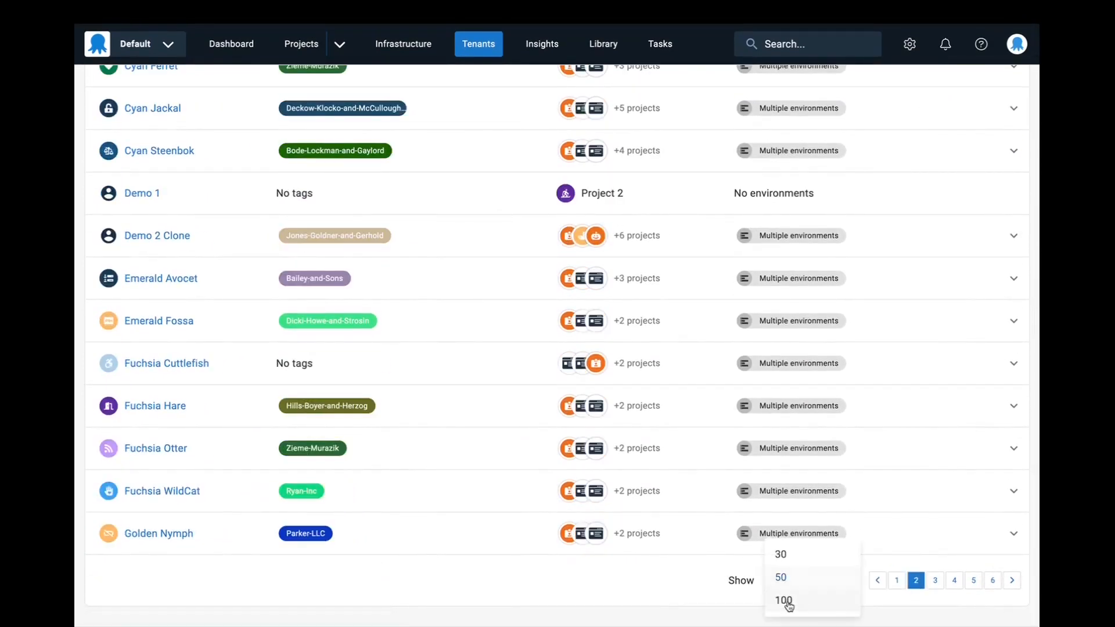
- Set the tenant list to show 100 tenants per page and look through the first page
{"action": "left_click", "coordinate": [784, 602]}
{"action": "scroll", "coordinate": [832, 452], "scroll_direction": "up", "scroll_amount": 20}
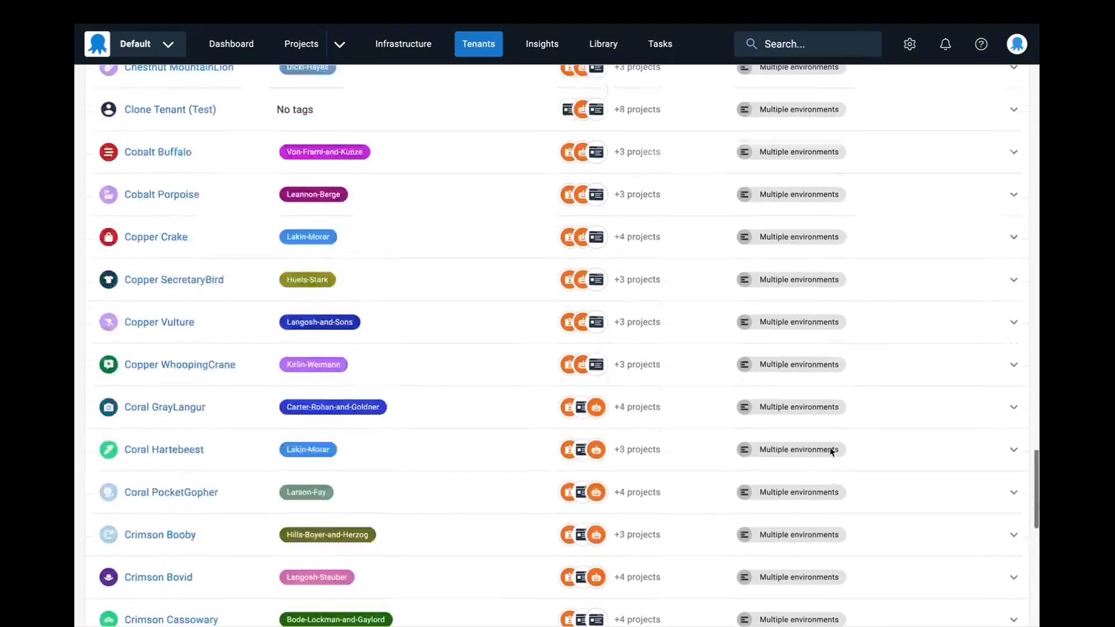
{"action": "scroll", "coordinate": [831, 451], "scroll_direction": "up", "scroll_amount": 5}
{"action": "scroll", "coordinate": [832, 451], "scroll_direction": "down", "scroll_amount": 20}
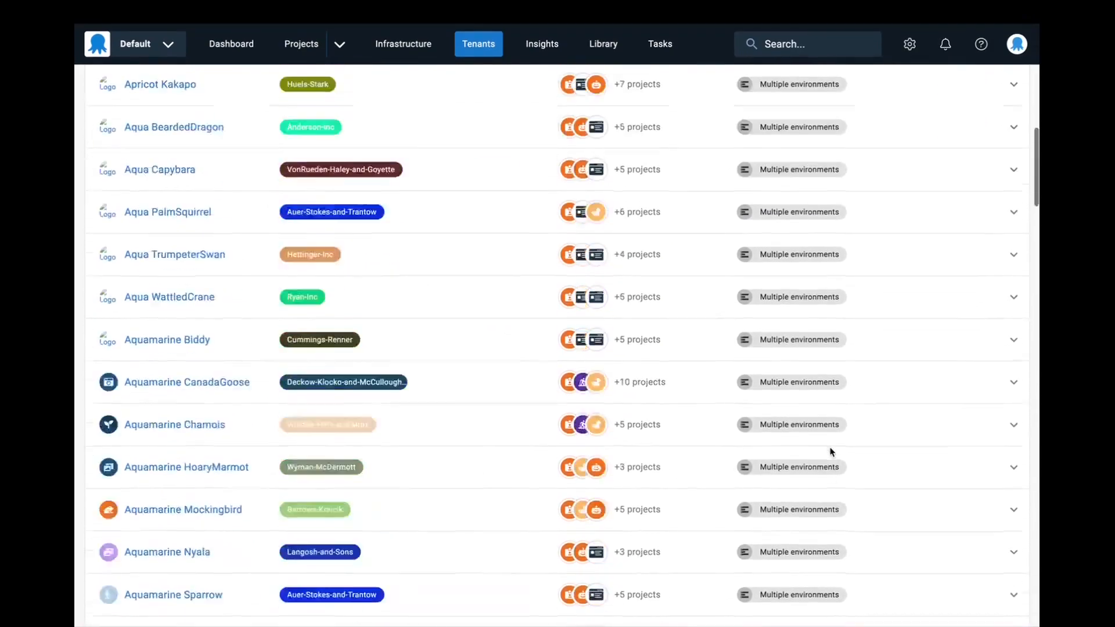
{"action": "scroll", "coordinate": [928, 551], "scroll_direction": "down", "scroll_amount": 6}
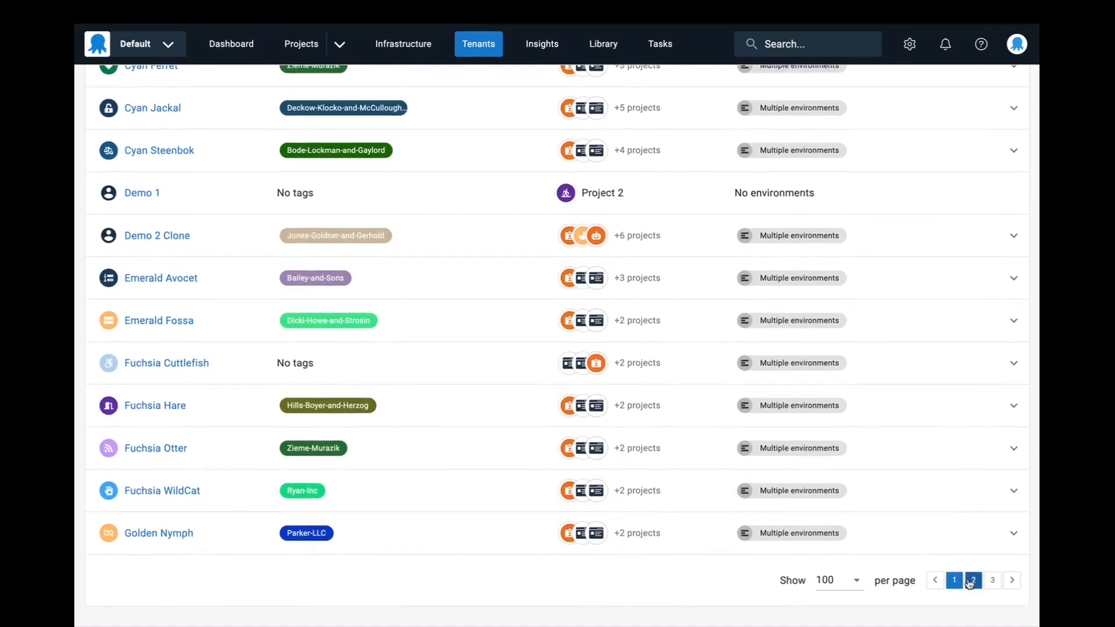
- Go to page 2 of the 100-per-page tenant list and view its first tenants
{"action": "left_click", "coordinate": [973, 578]}
{"action": "scroll", "coordinate": [920, 487], "scroll_direction": "up", "scroll_amount": 20}
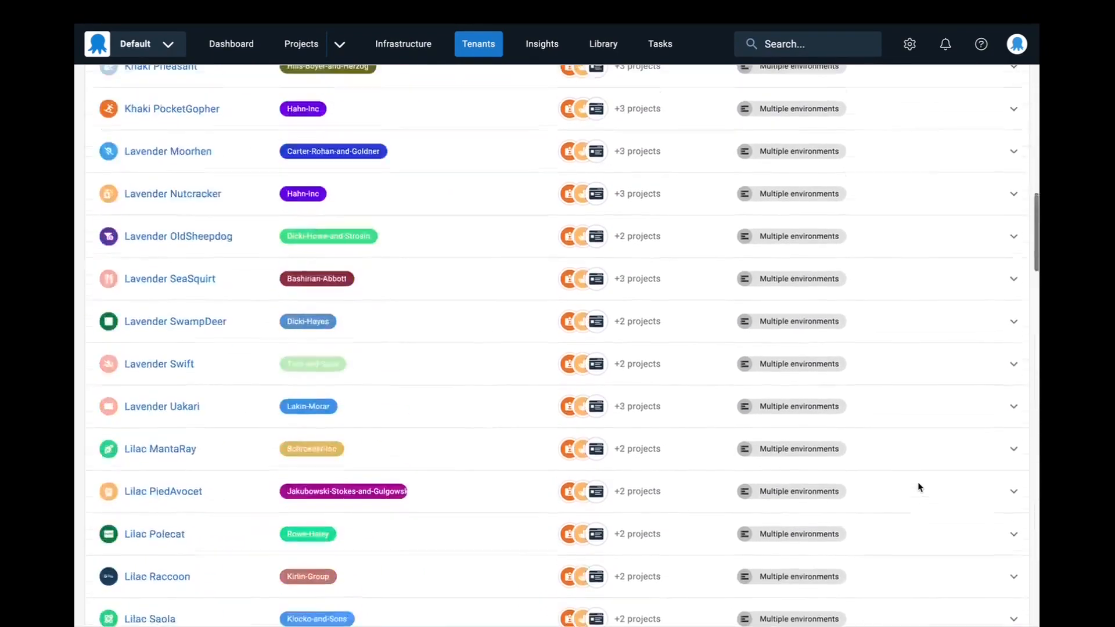
{"action": "scroll", "coordinate": [919, 486], "scroll_direction": "up", "scroll_amount": 3}
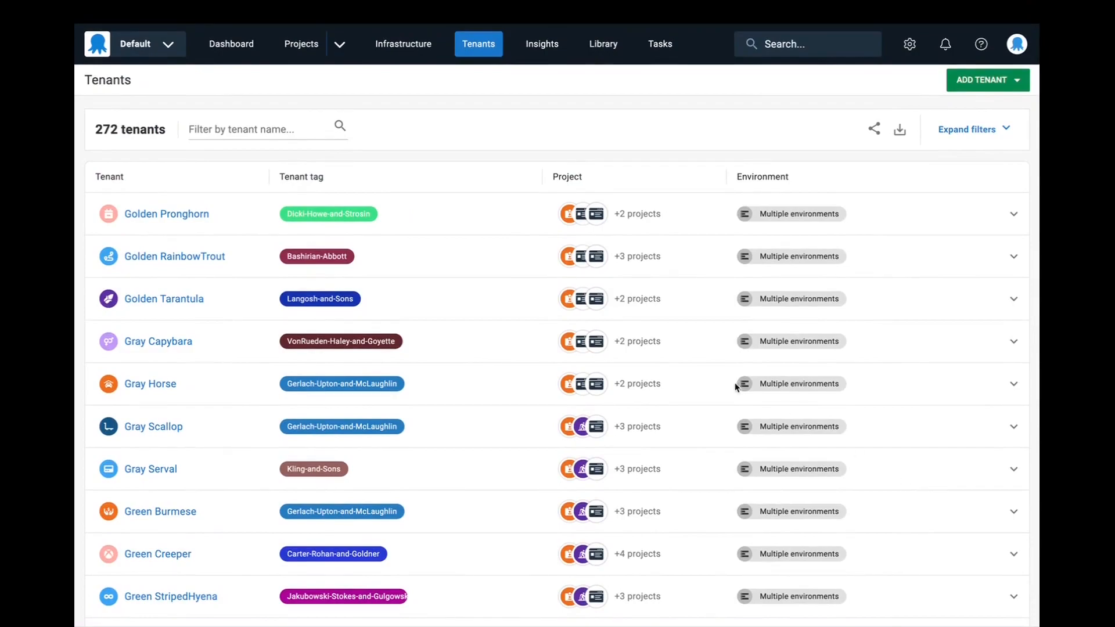
{"action": "scroll", "coordinate": [607, 314], "scroll_direction": "down", "scroll_amount": 1}
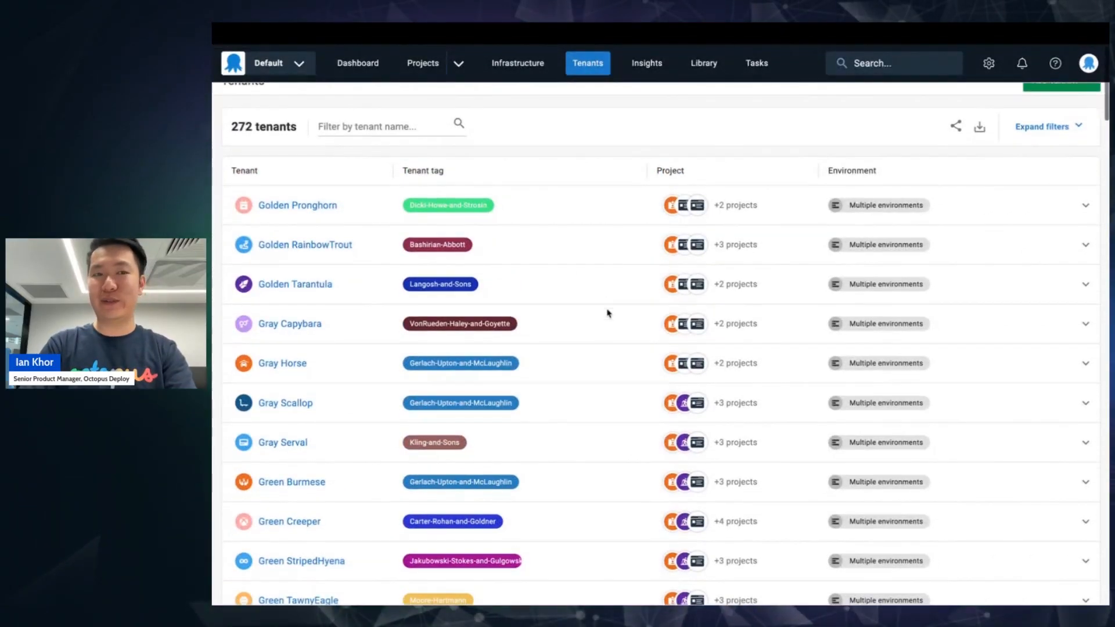
- Look through the remaining tenants on page 2 of the tenant list and return to its beginning
{"action": "scroll", "coordinate": [608, 314], "scroll_direction": "up", "scroll_amount": 1}
{"action": "scroll", "coordinate": [599, 260], "scroll_direction": "down", "scroll_amount": 20}
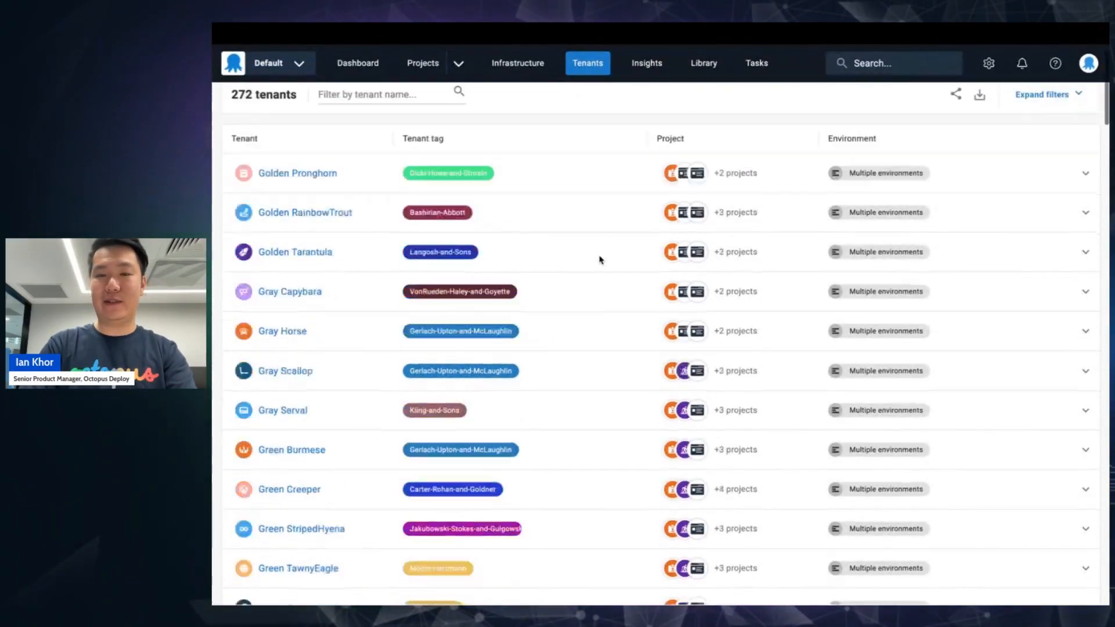
{"action": "scroll", "coordinate": [600, 260], "scroll_direction": "down", "scroll_amount": 10}
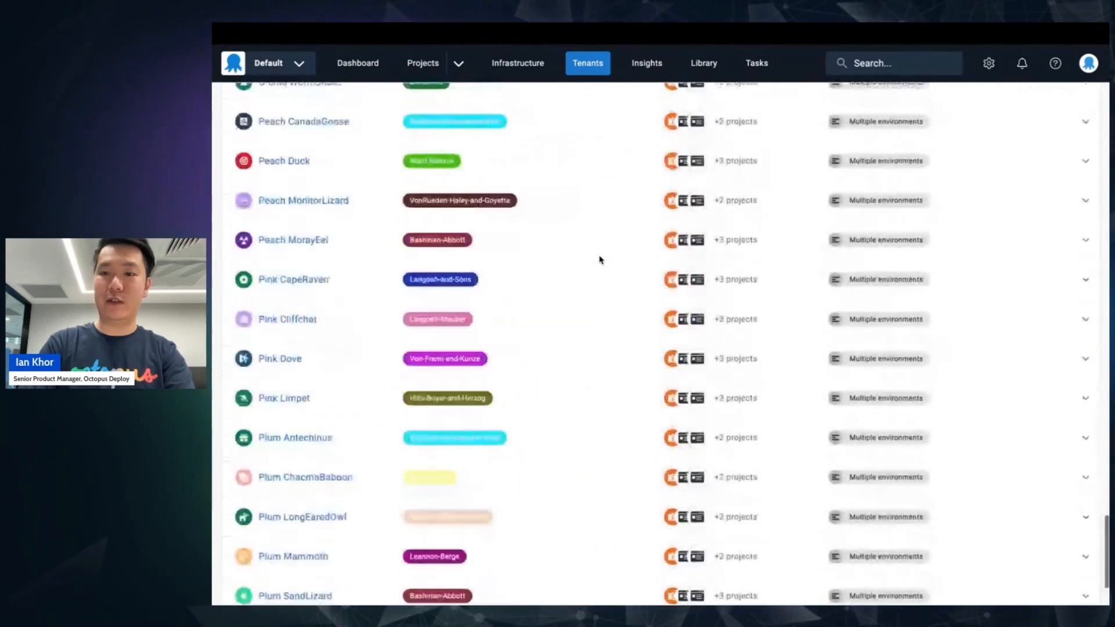
{"action": "scroll", "coordinate": [600, 260], "scroll_direction": "up", "scroll_amount": 20}
{"action": "scroll", "coordinate": [600, 260], "scroll_direction": "up", "scroll_amount": 9}
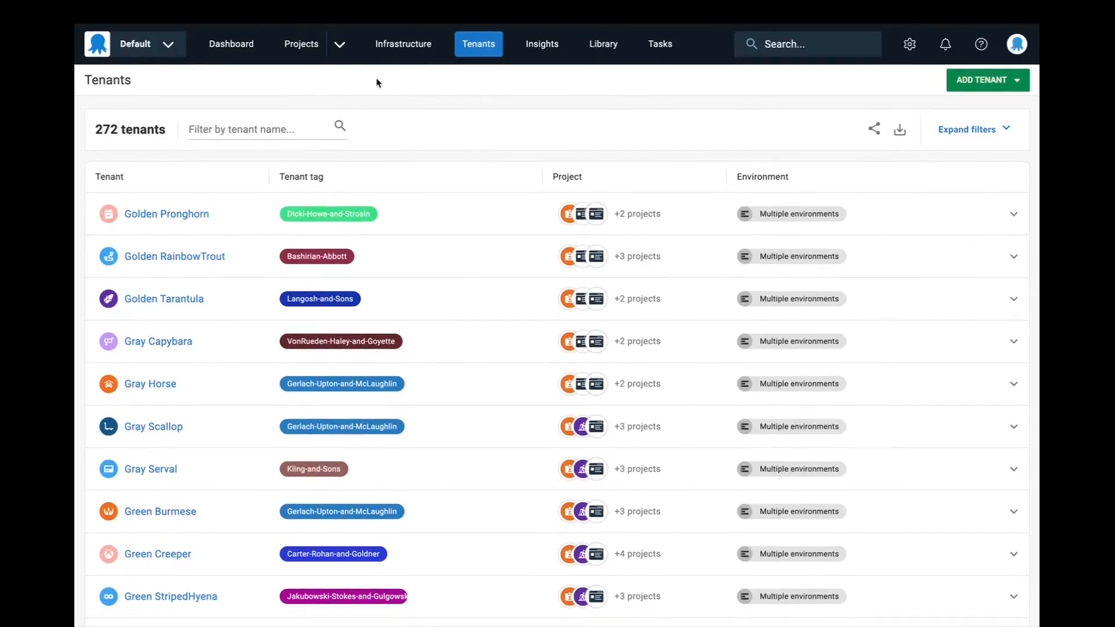
- Open Demo Project from the Default Project Group and view its connected tenants
{"action": "left_click", "coordinate": [303, 47]}
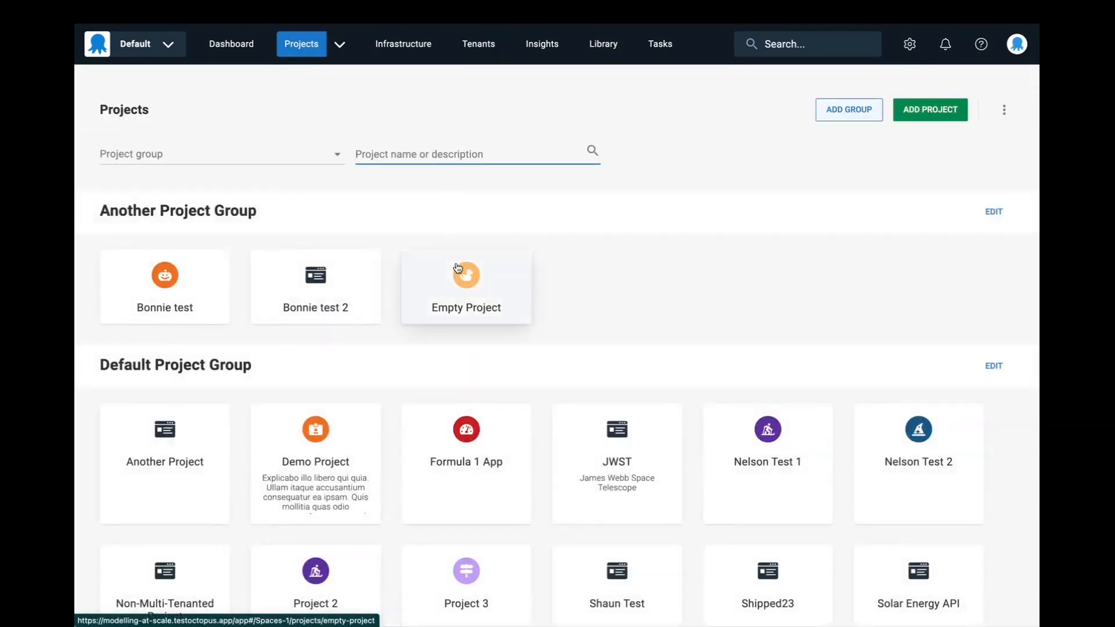
{"action": "scroll", "coordinate": [458, 285], "scroll_direction": "down", "scroll_amount": 1}
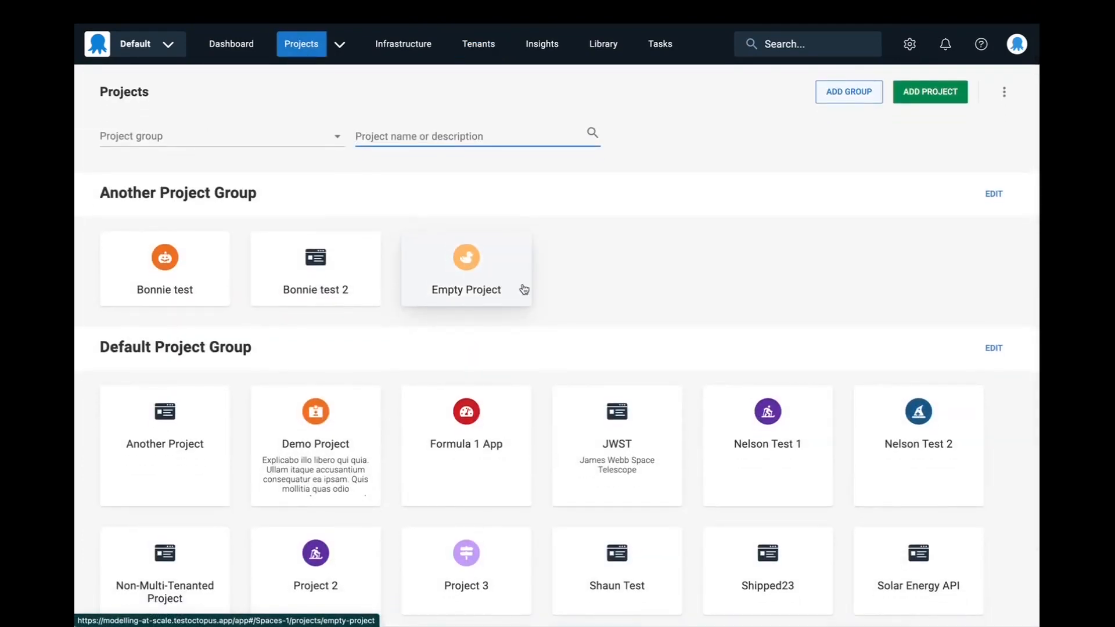
{"action": "scroll", "coordinate": [513, 341], "scroll_direction": "down", "scroll_amount": 1}
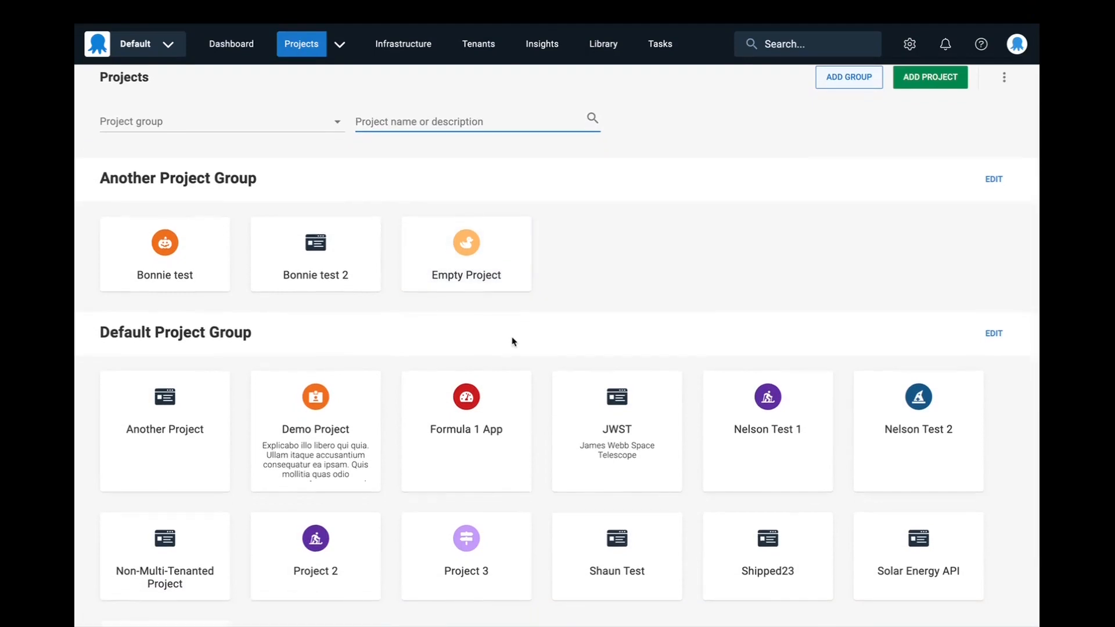
{"action": "scroll", "coordinate": [512, 341], "scroll_direction": "up", "scroll_amount": 1}
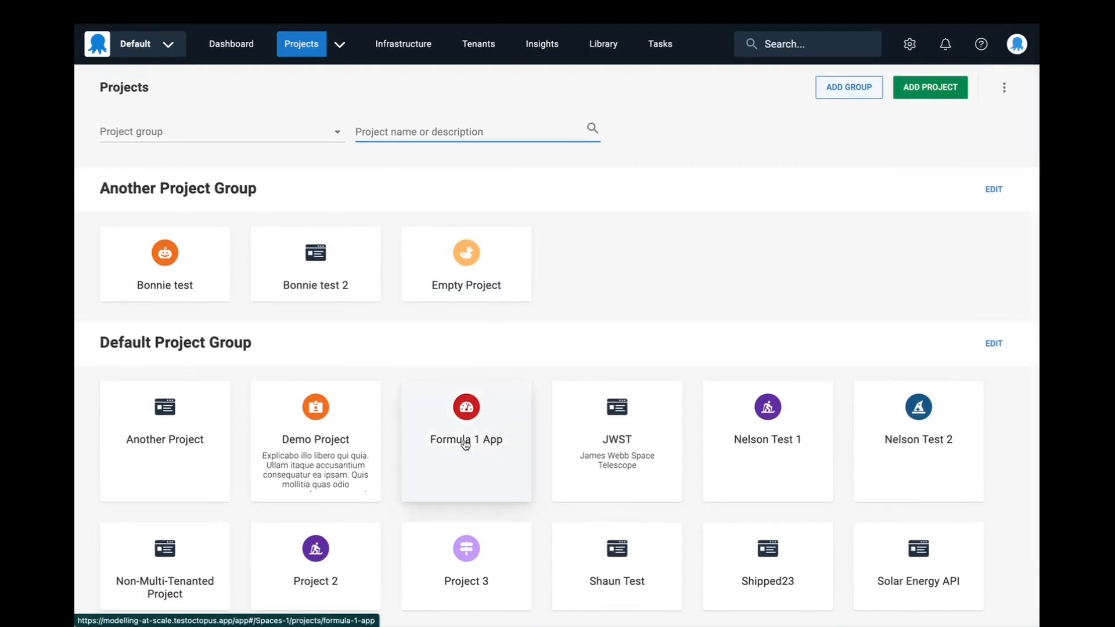
{"action": "left_click", "coordinate": [347, 440]}
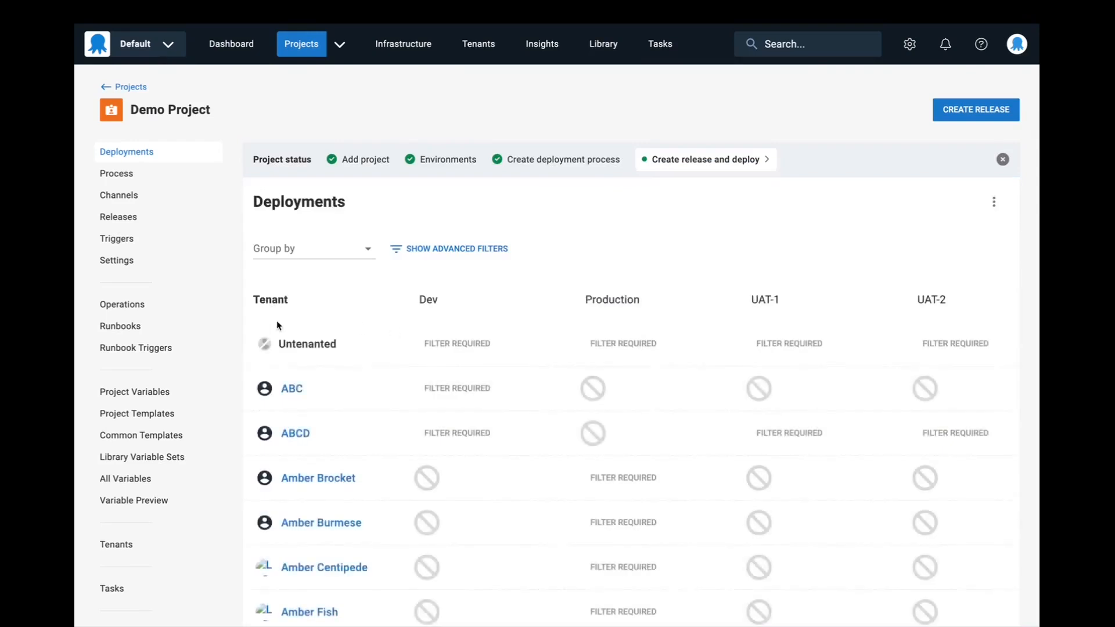
{"action": "scroll", "coordinate": [232, 374], "scroll_direction": "down", "scroll_amount": 1}
{"action": "left_click", "coordinate": [155, 515]}
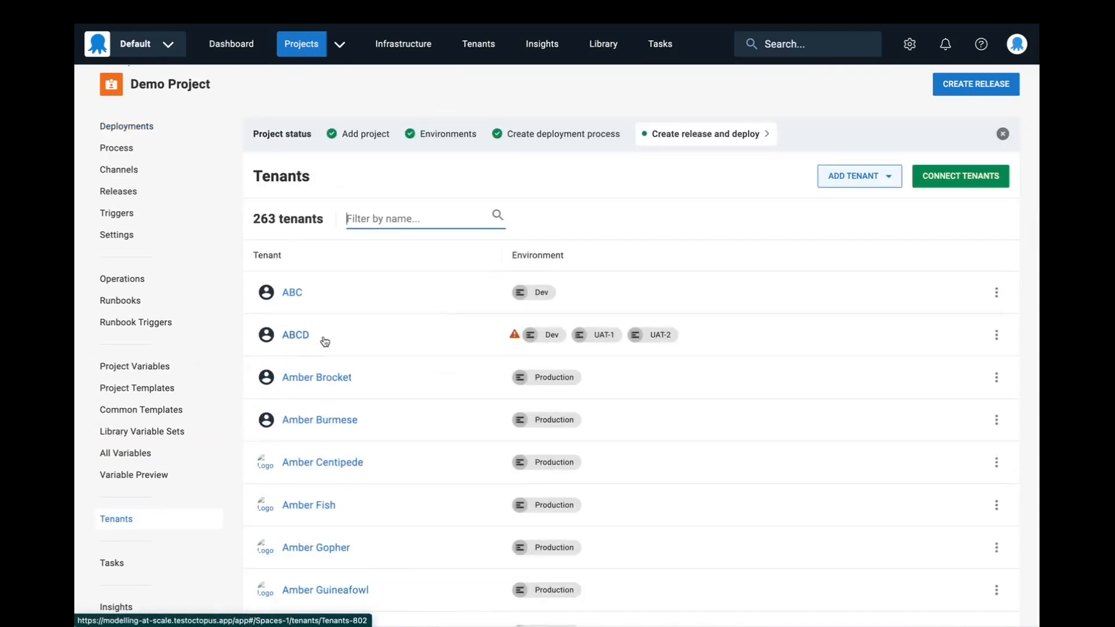
- Return to the project list and open the Tenants page of the Shipped23 project
{"action": "left_click", "coordinate": [306, 56]}
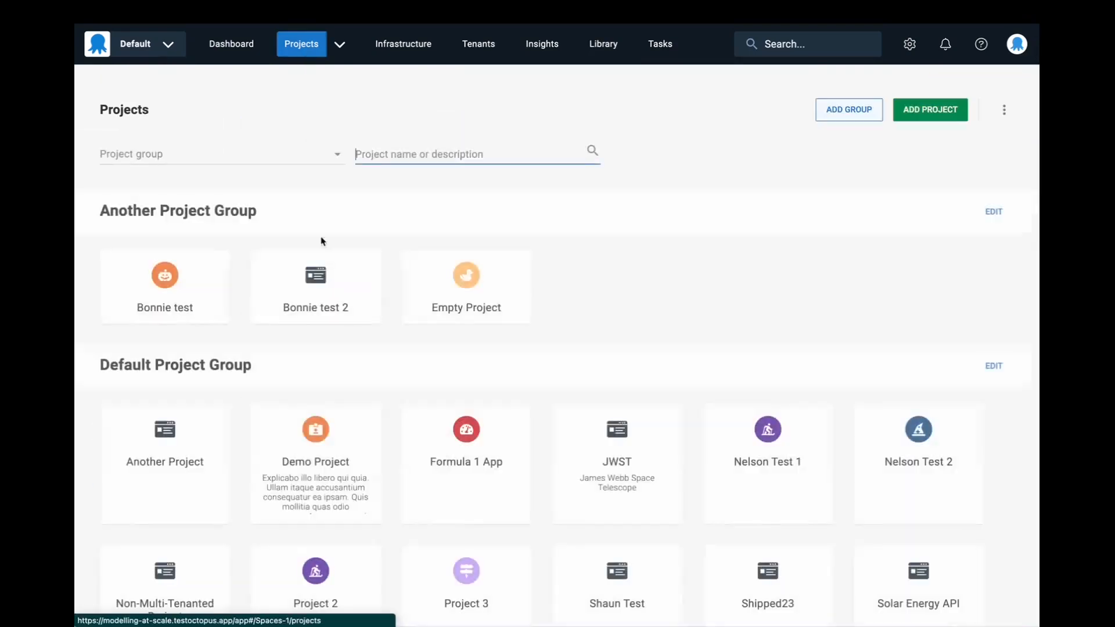
{"action": "scroll", "coordinate": [354, 317], "scroll_direction": "down", "scroll_amount": 2}
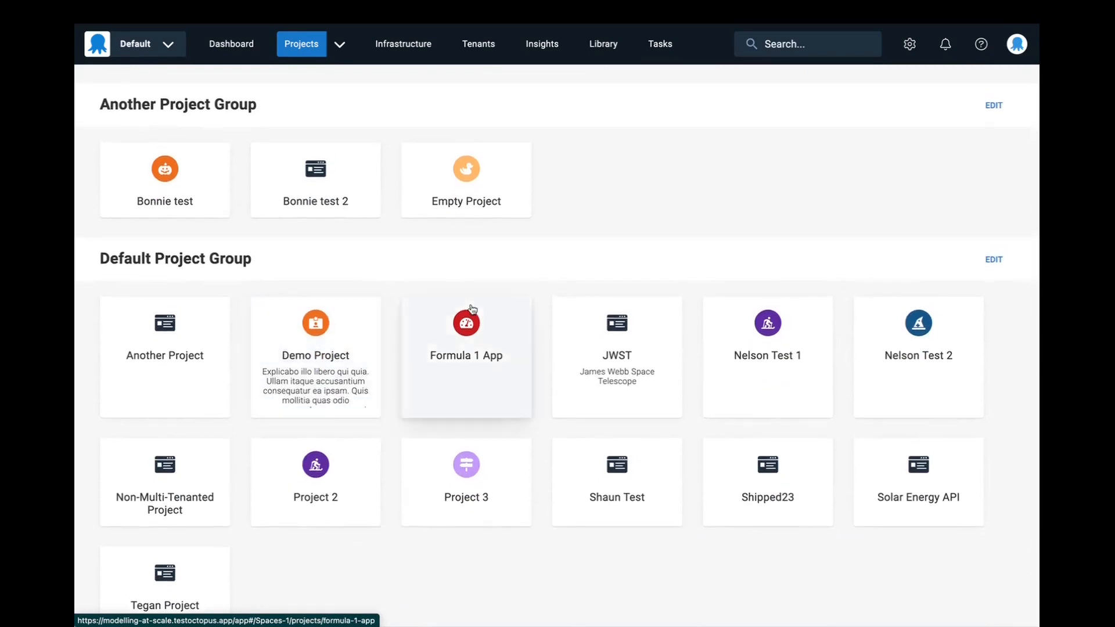
{"action": "left_click", "coordinate": [766, 488]}
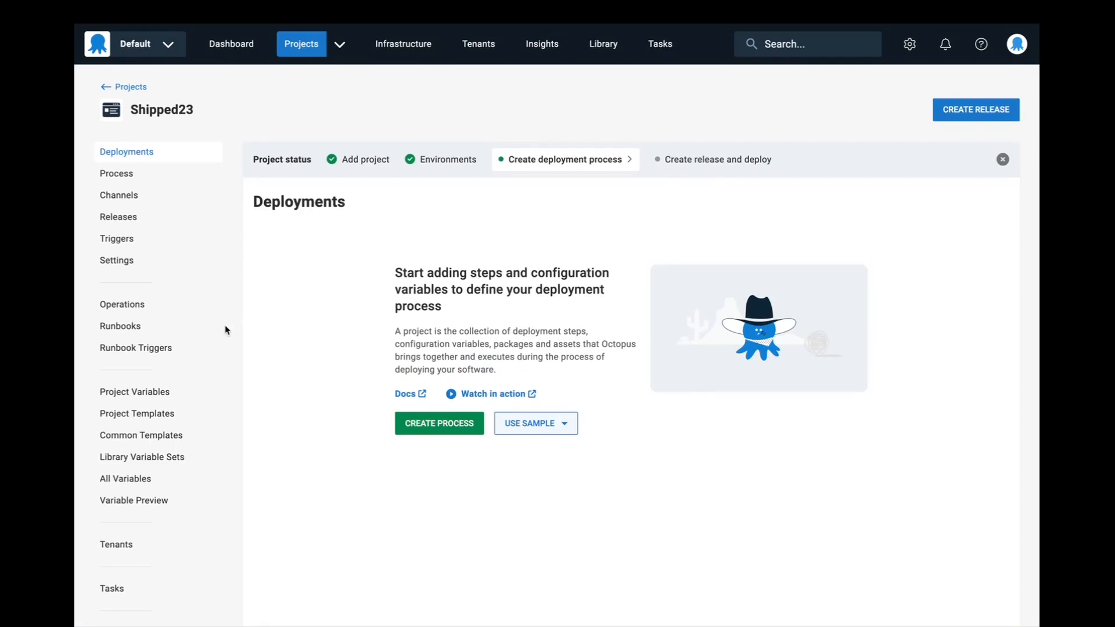
{"action": "scroll", "coordinate": [207, 351], "scroll_direction": "down", "scroll_amount": 1}
{"action": "scroll", "coordinate": [207, 351], "scroll_direction": "down", "scroll_amount": 2}
{"action": "left_click", "coordinate": [174, 471]}
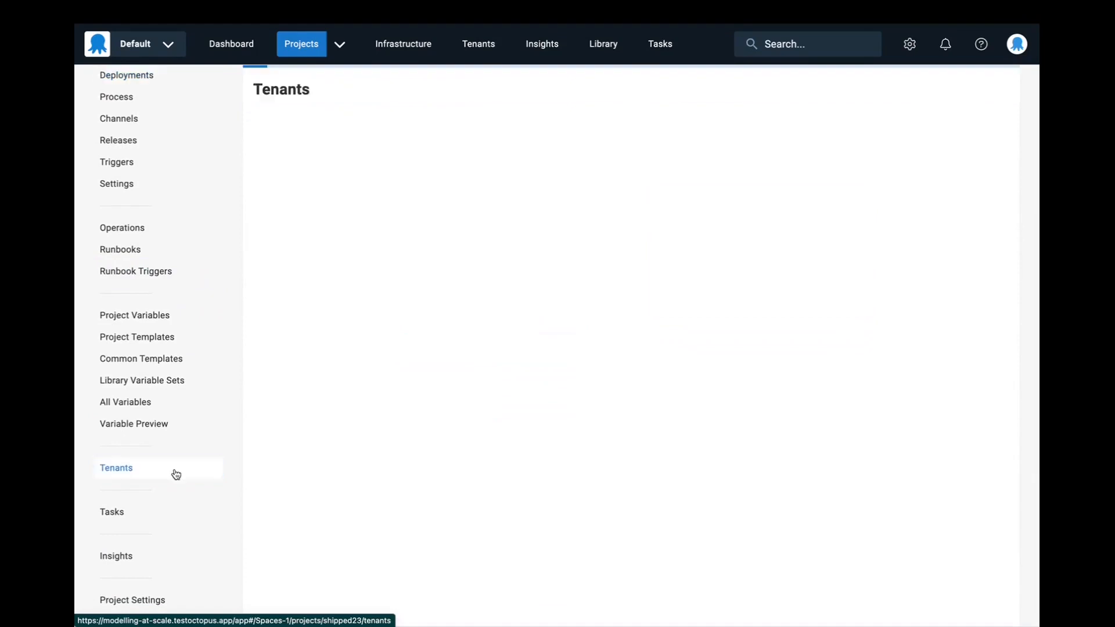
{"action": "scroll", "coordinate": [280, 388], "scroll_direction": "up", "scroll_amount": 3}
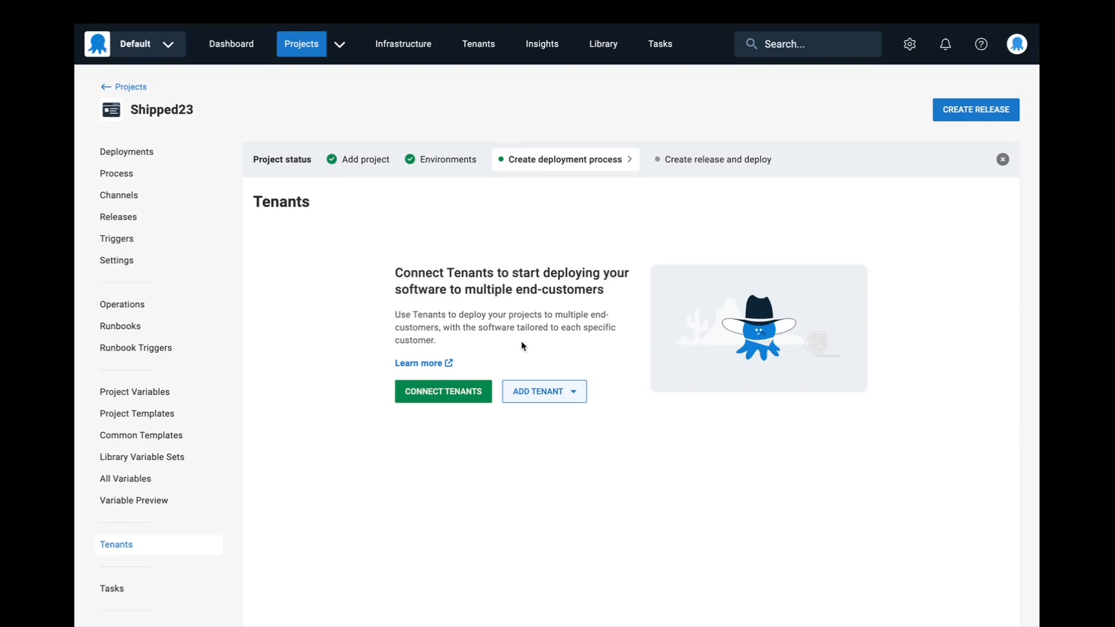
- Start connecting tenants to Shipped23 and browse the available tenants through to page 2
{"action": "left_click", "coordinate": [444, 391]}
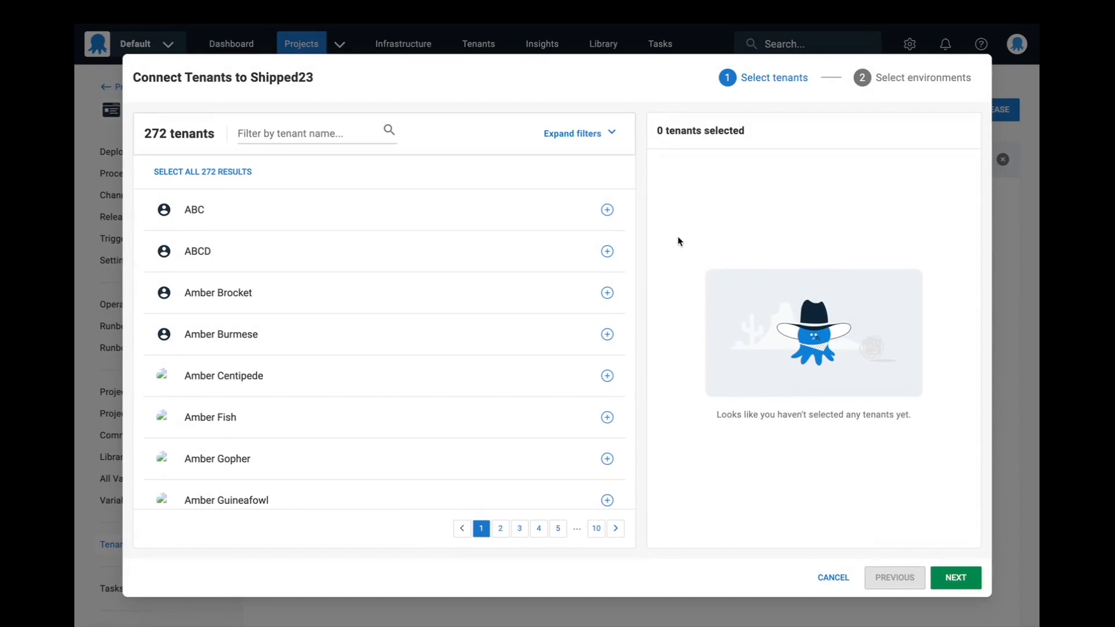
{"action": "scroll", "coordinate": [576, 392], "scroll_direction": "down", "scroll_amount": 1}
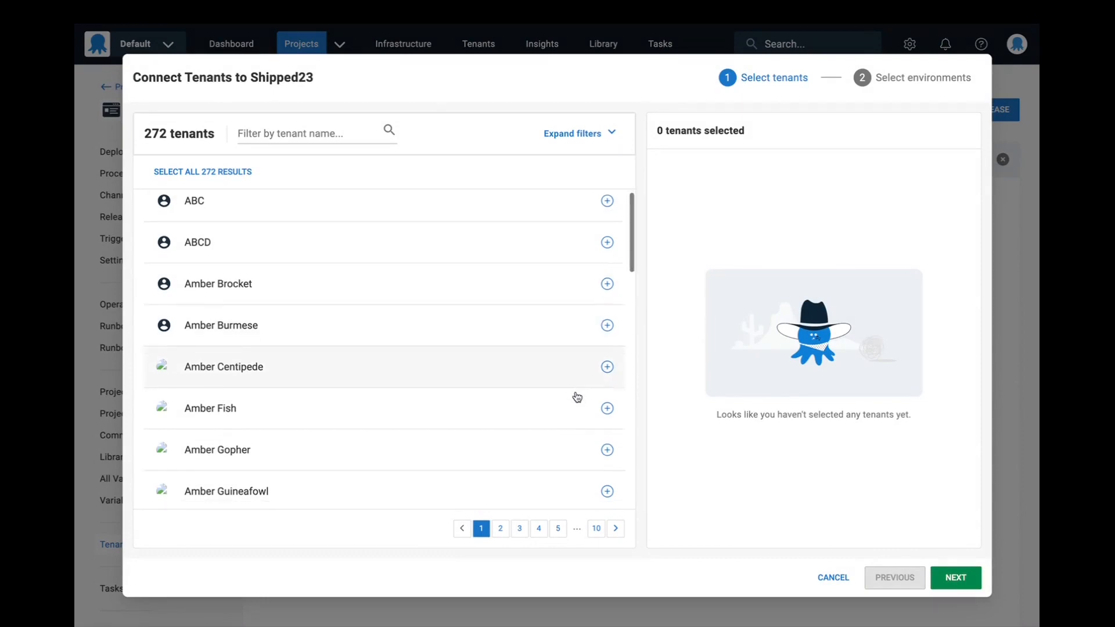
{"action": "scroll", "coordinate": [577, 397], "scroll_direction": "down", "scroll_amount": 2}
{"action": "scroll", "coordinate": [577, 398], "scroll_direction": "up", "scroll_amount": 1}
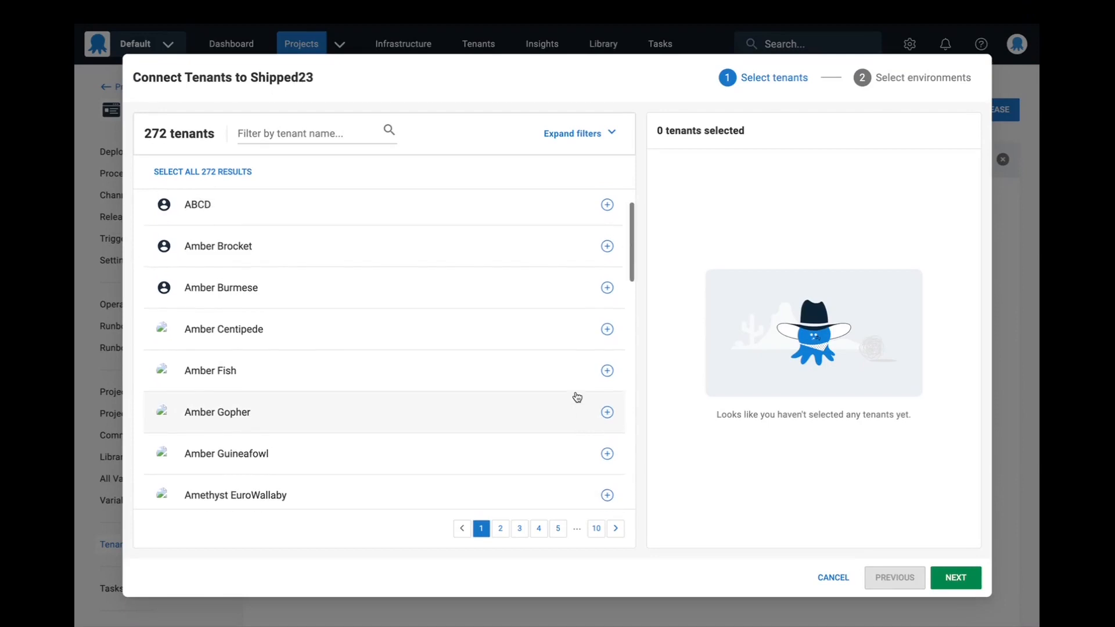
{"action": "scroll", "coordinate": [576, 397], "scroll_direction": "up", "scroll_amount": 1}
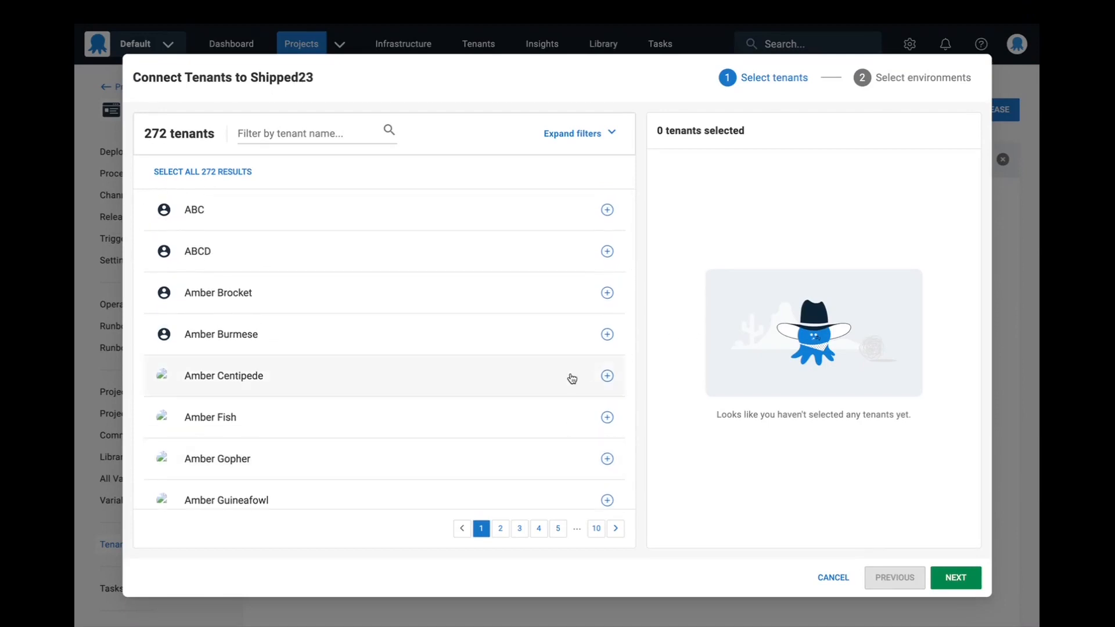
{"action": "scroll", "coordinate": [570, 378], "scroll_direction": "down", "scroll_amount": 15}
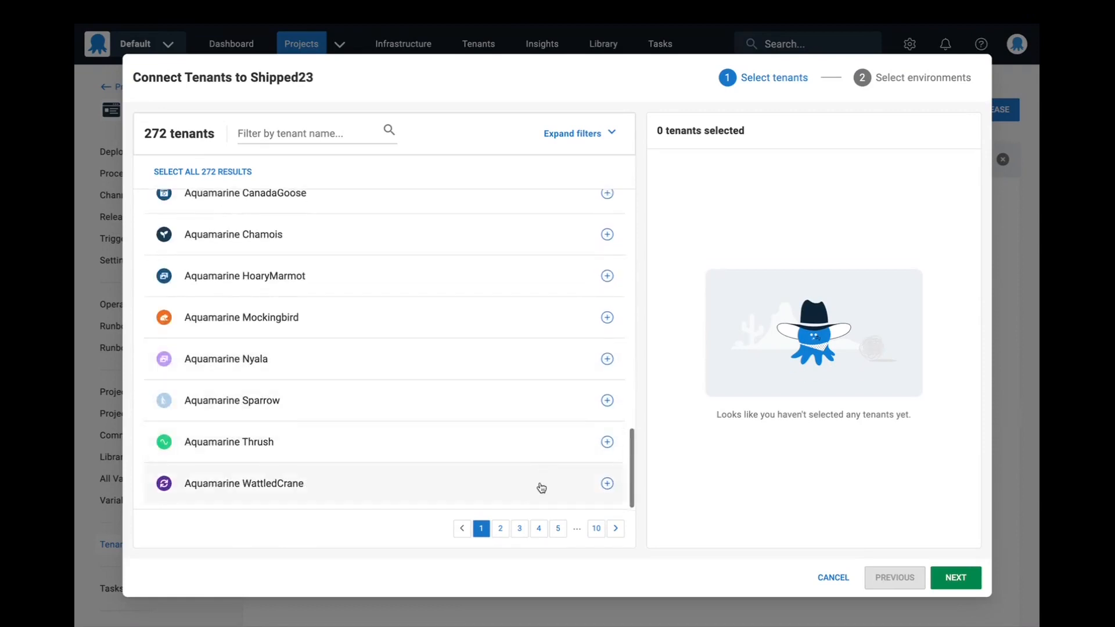
{"action": "left_click", "coordinate": [500, 528]}
{"action": "scroll", "coordinate": [562, 356], "scroll_direction": "up", "scroll_amount": 15}
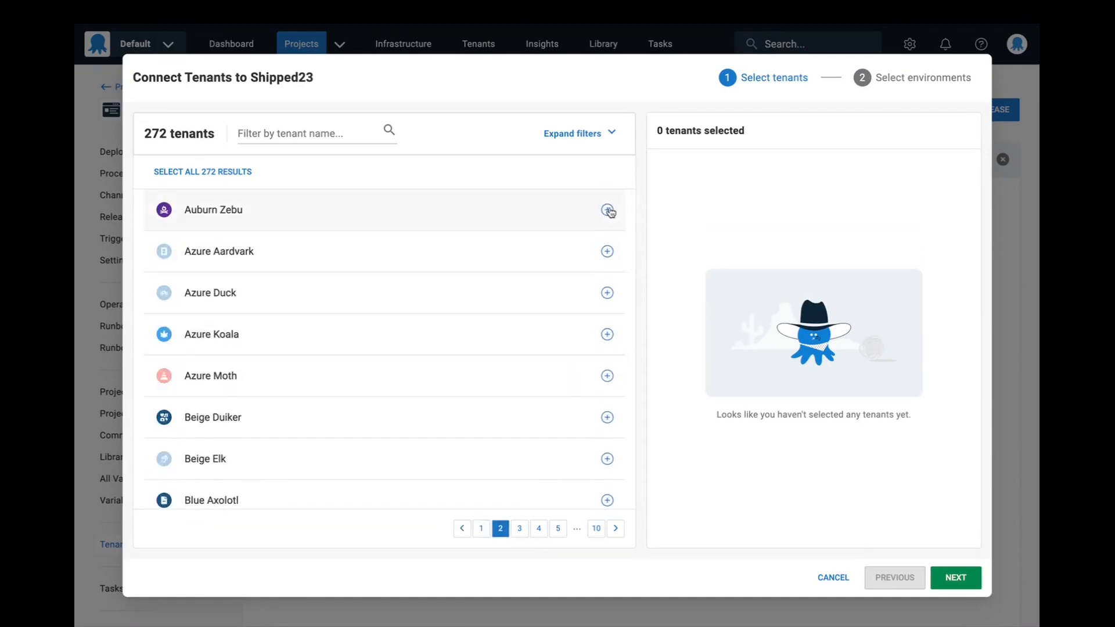
- Add Auburn Zebu, Azure Aardvark, Azure Duck, Azure Koala and Azure Moth to the selected tenants, and remove all five again
{"action": "left_click", "coordinate": [607, 210]}
{"action": "left_click", "coordinate": [608, 210]}
{"action": "left_click", "coordinate": [608, 210]}
{"action": "left_click", "coordinate": [608, 210]}
{"action": "left_click", "coordinate": [607, 211]}
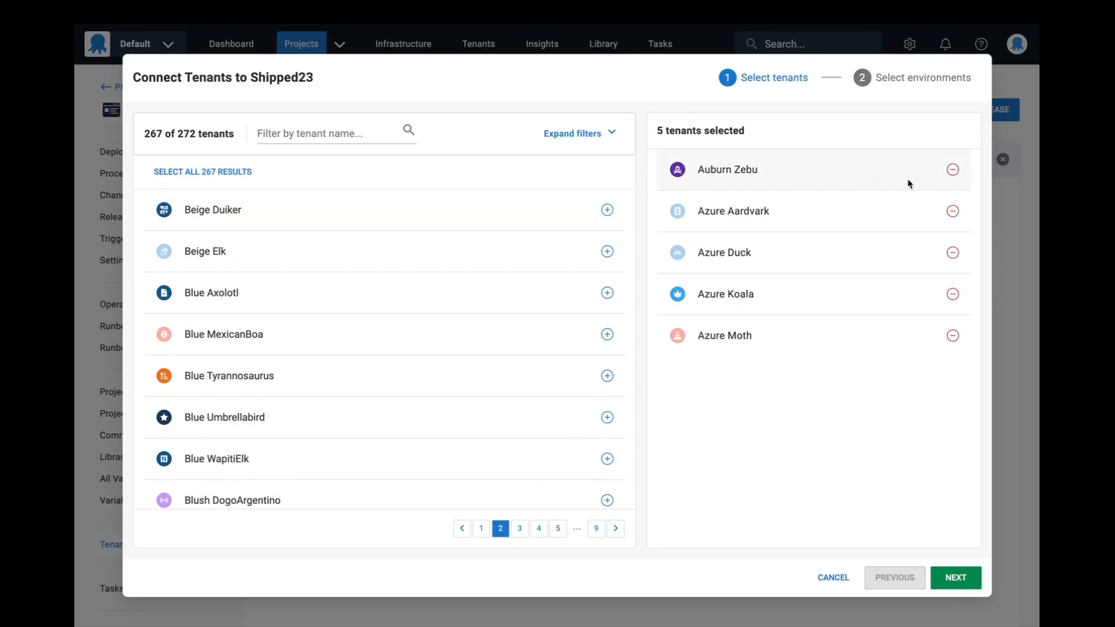
{"action": "left_click", "coordinate": [953, 170]}
{"action": "left_click", "coordinate": [953, 170]}
{"action": "left_click", "coordinate": [953, 169]}
{"action": "left_click", "coordinate": [953, 169]}
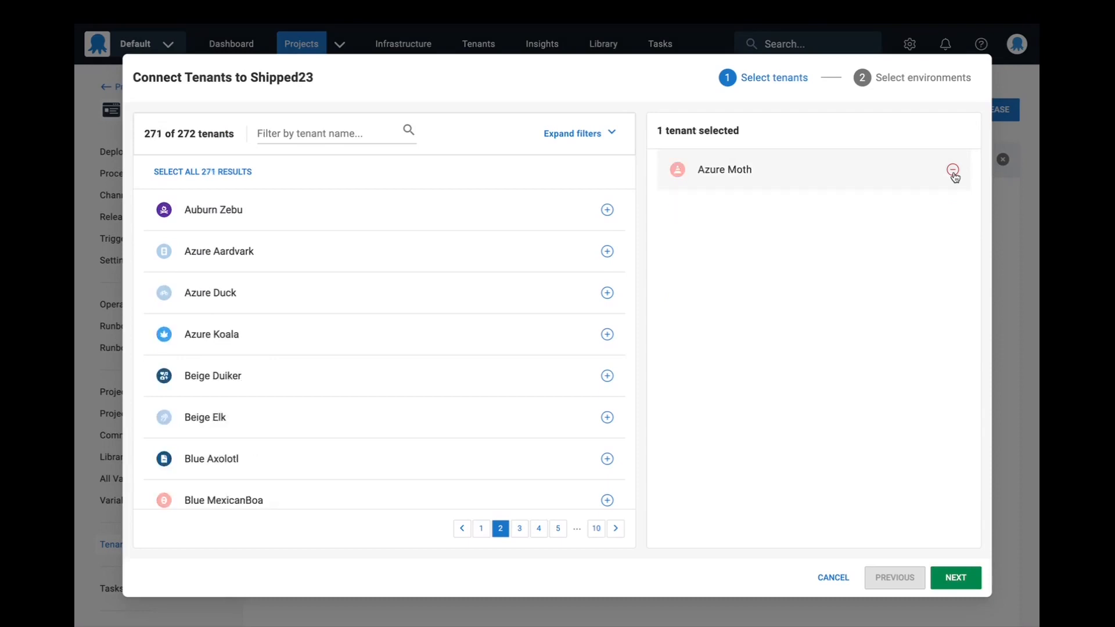
{"action": "left_click", "coordinate": [953, 170]}
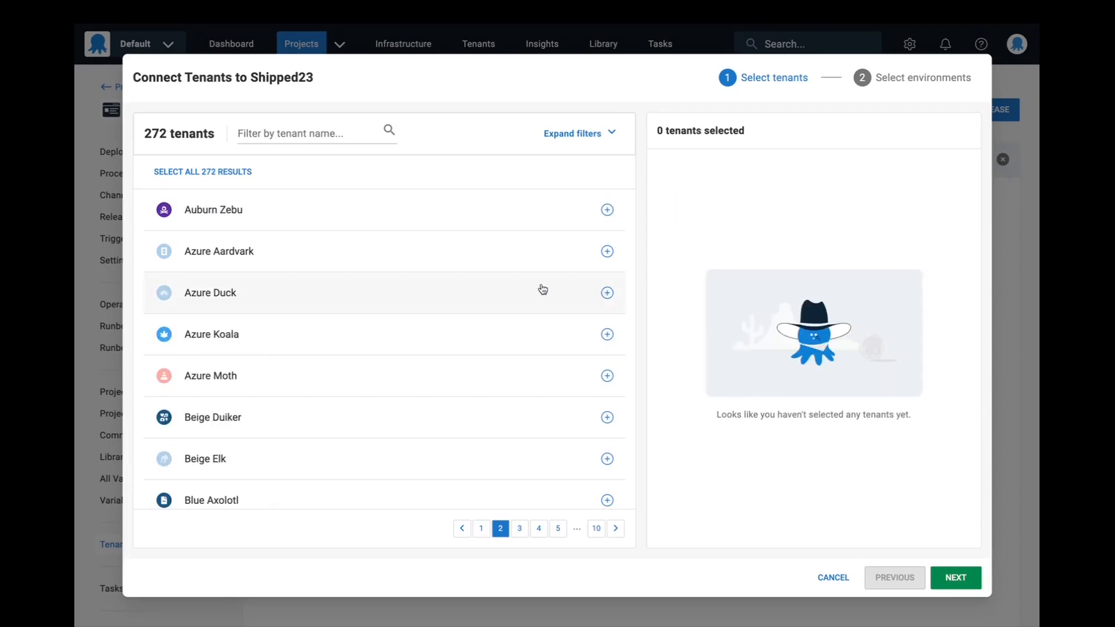
- Select Auburn Zebu, Azure Aardvark, Azure Duck and Azure Koala once more, and clear them from the selection
{"action": "left_click", "coordinate": [607, 210]}
{"action": "left_click", "coordinate": [607, 210]}
{"action": "left_click", "coordinate": [607, 210]}
{"action": "left_click", "coordinate": [607, 209]}
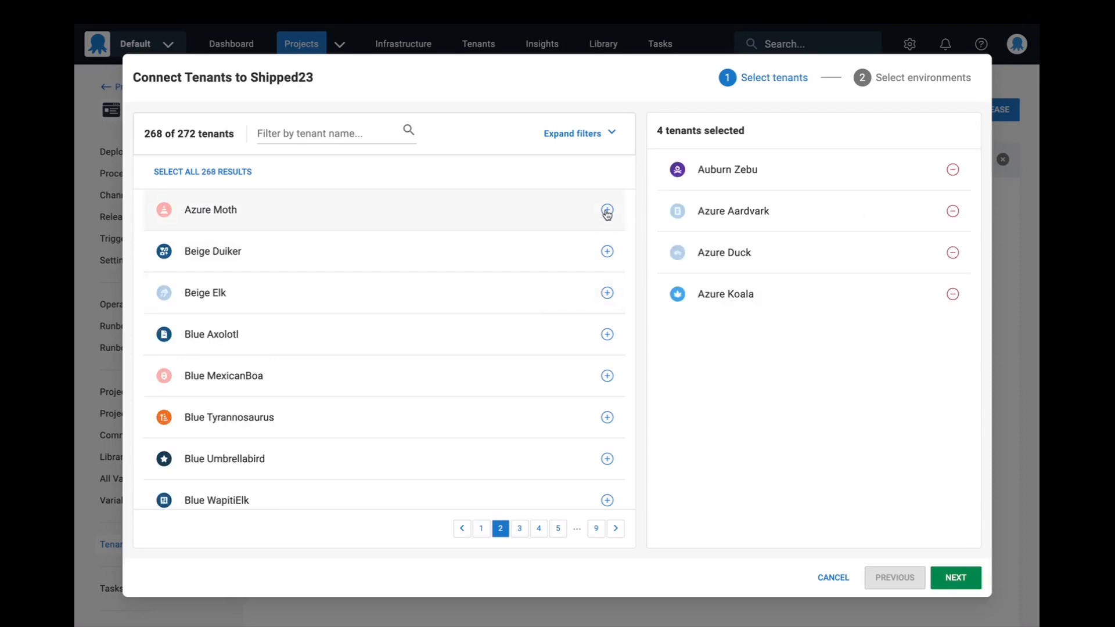
{"action": "left_click", "coordinate": [953, 170]}
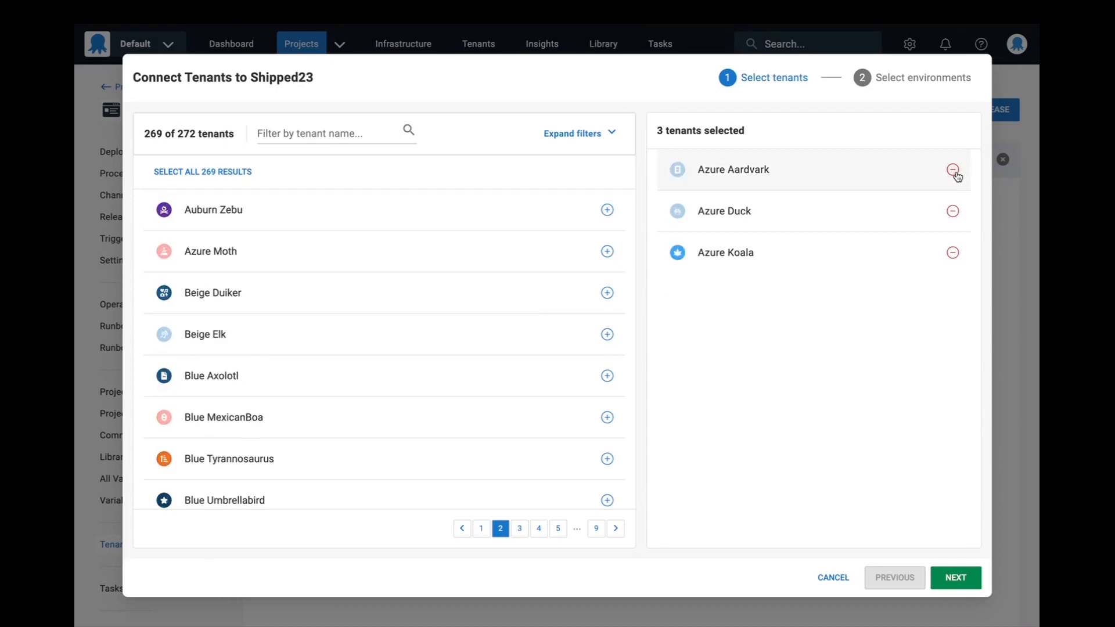
{"action": "left_click", "coordinate": [953, 169]}
{"action": "left_click", "coordinate": [953, 169]}
{"action": "left_click", "coordinate": [953, 170]}
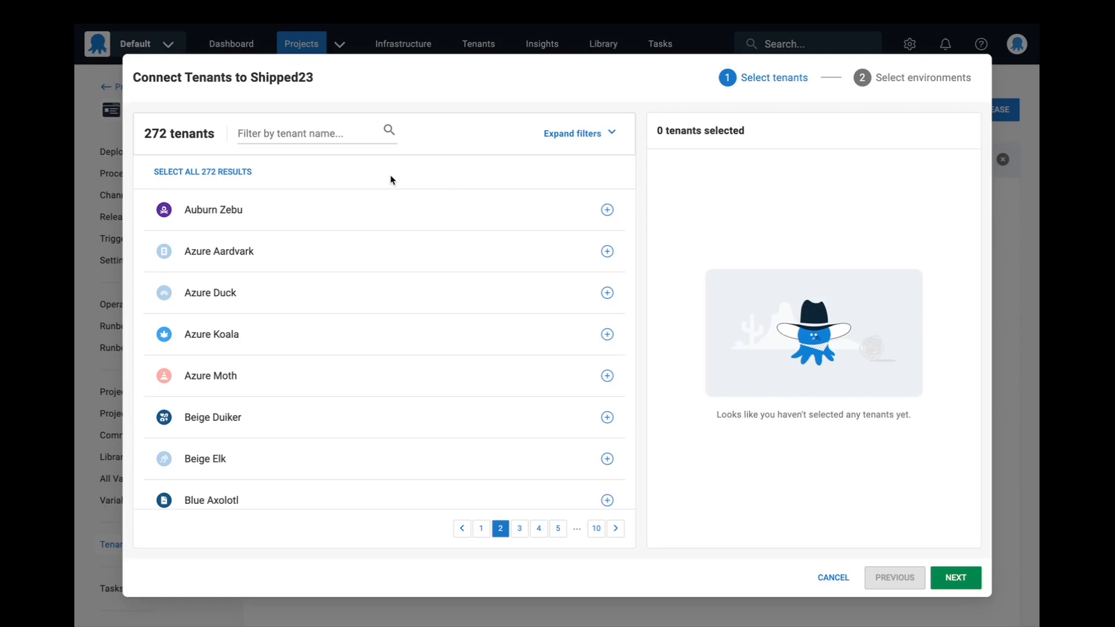
- Select all available tenants at once and cancel connecting them to Shipped23
{"action": "left_click", "coordinate": [232, 177]}
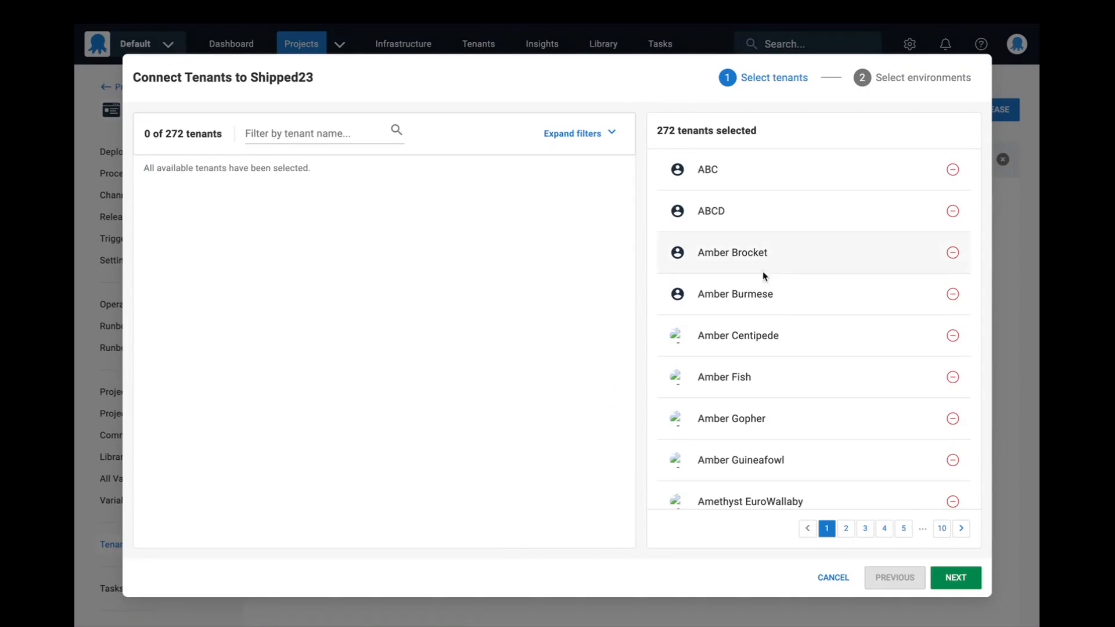
{"action": "left_click", "coordinate": [840, 580]}
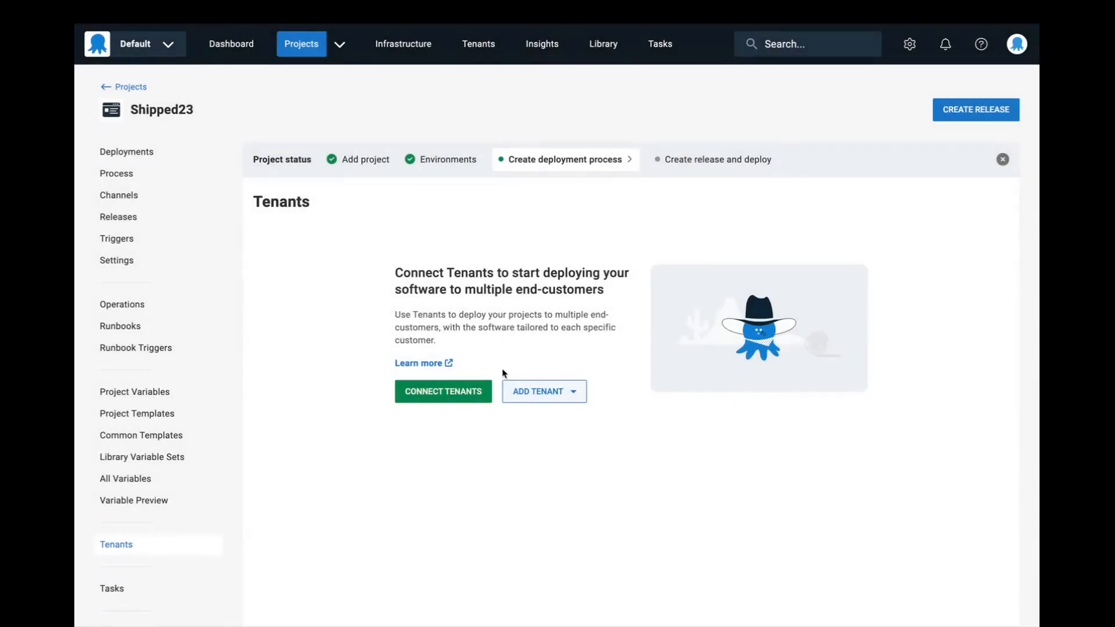
- Start connecting tenants to Shipped23 and filter the available tenants to Customers in Bashirian-Abbott
{"action": "left_click", "coordinate": [488, 386]}
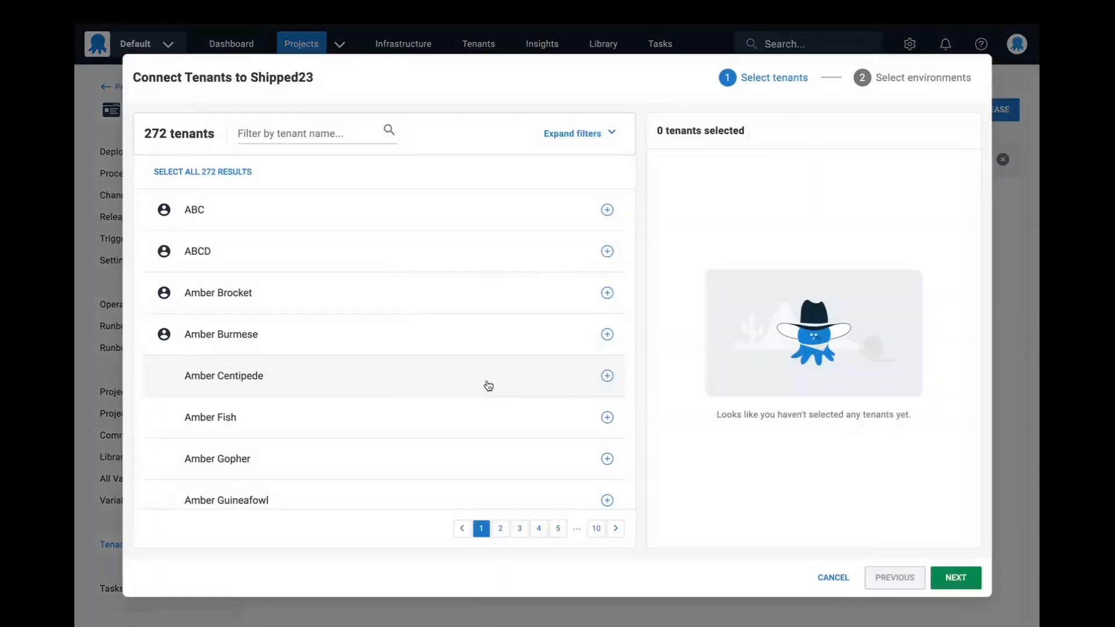
{"action": "left_click", "coordinate": [592, 140]}
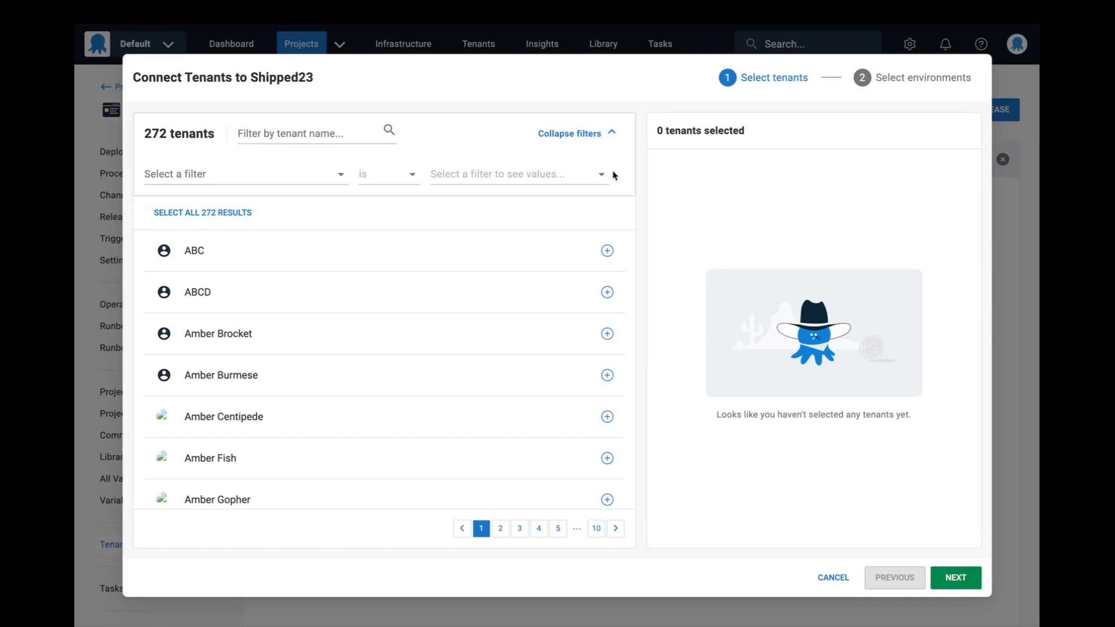
{"action": "left_click", "coordinate": [319, 176]}
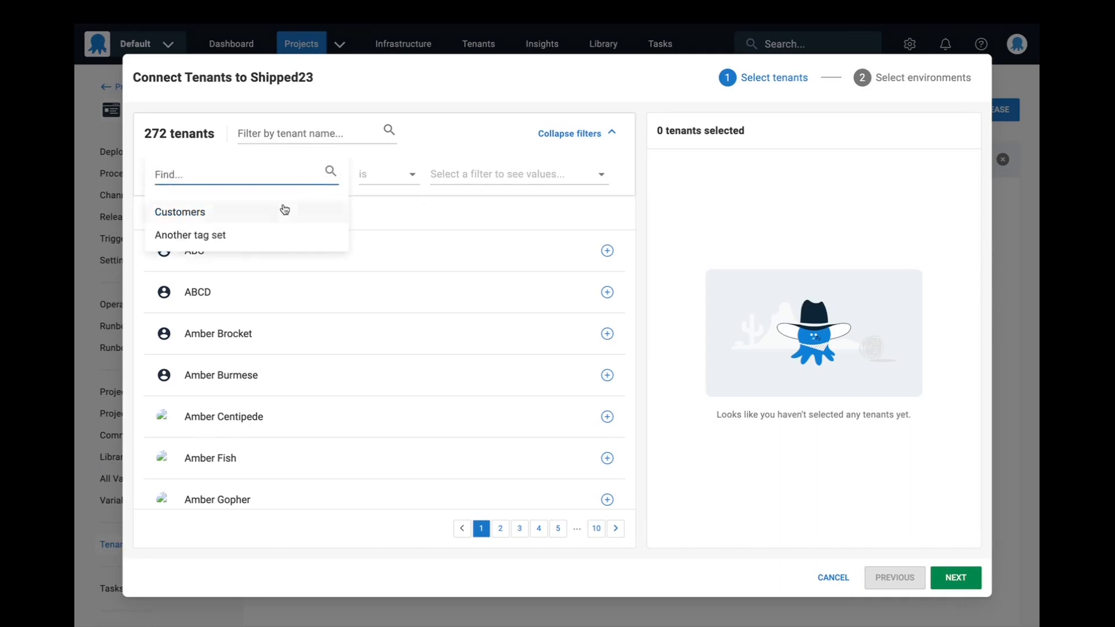
{"action": "left_click", "coordinate": [284, 209]}
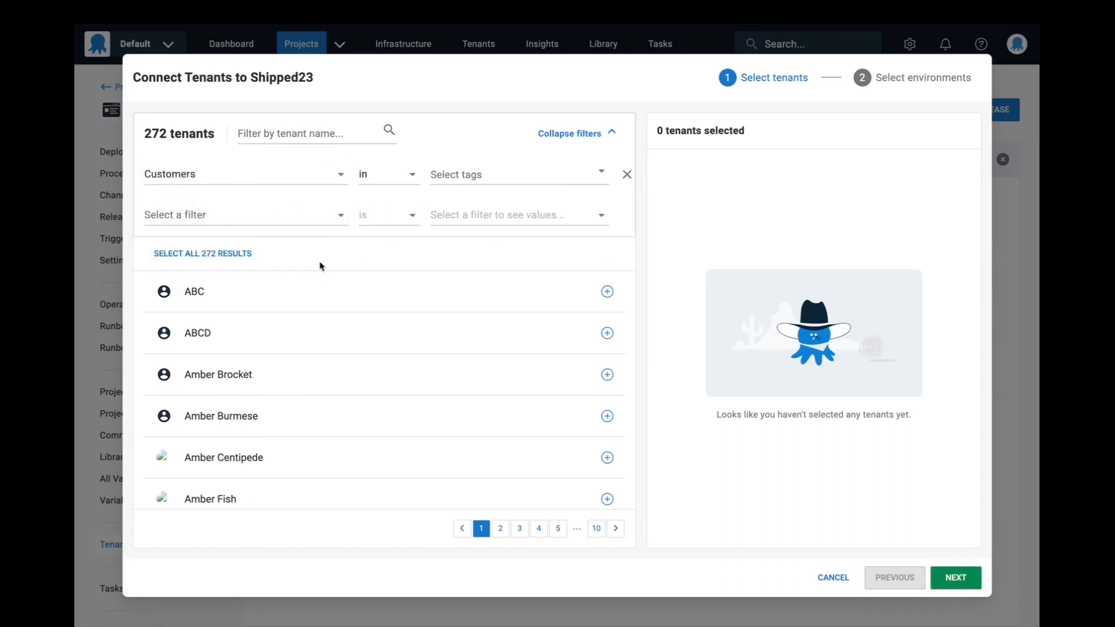
{"action": "left_click", "coordinate": [305, 177]}
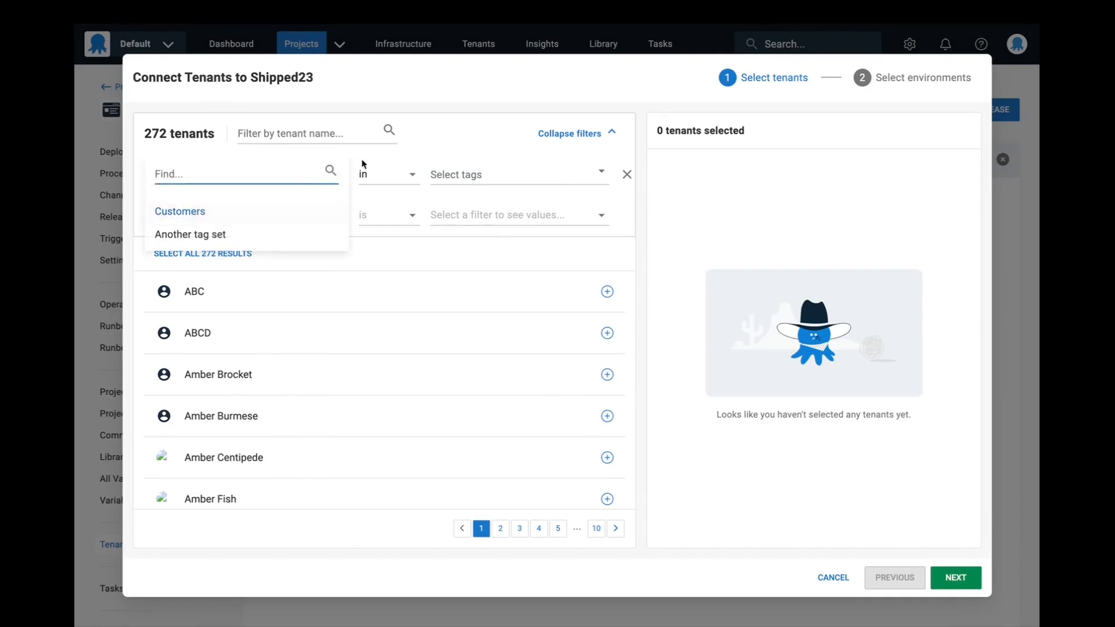
{"action": "left_click", "coordinate": [391, 158]}
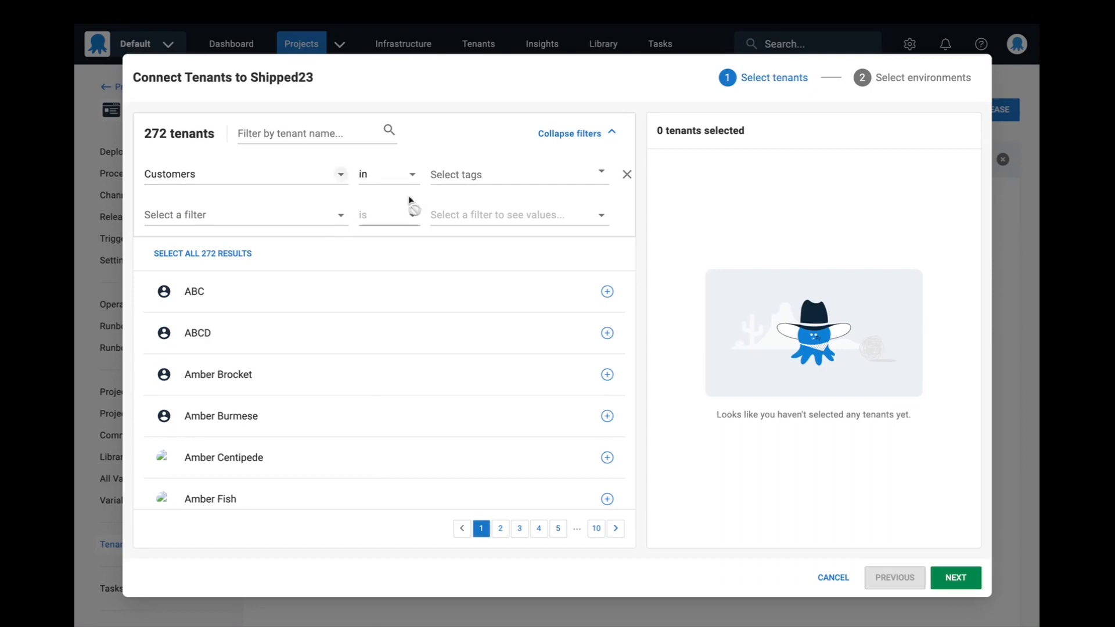
{"action": "left_click", "coordinate": [468, 177]}
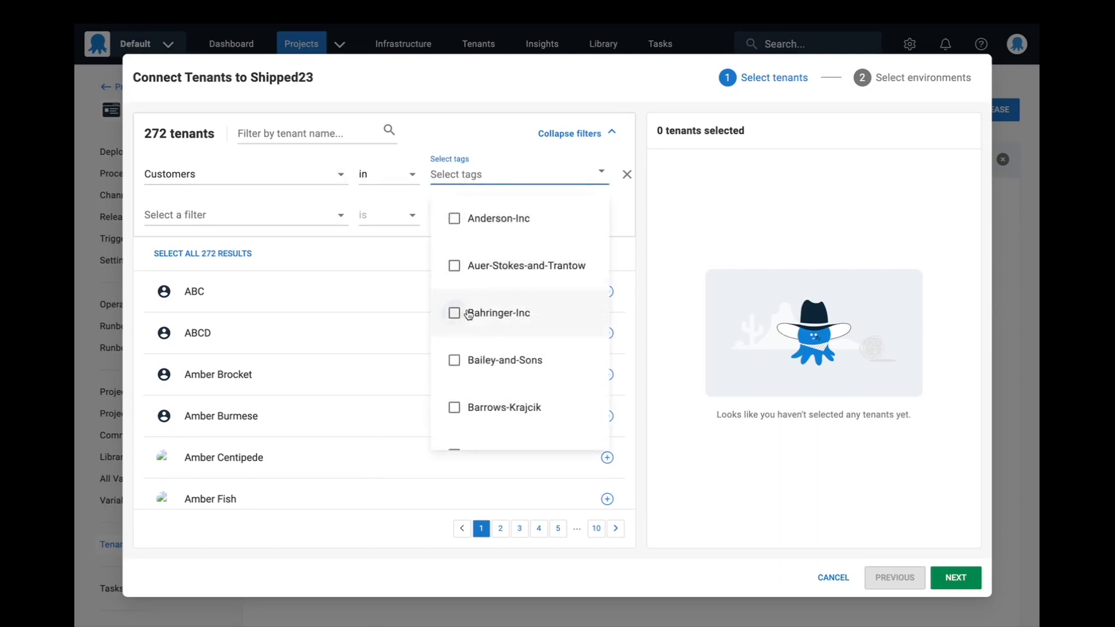
{"action": "scroll", "coordinate": [474, 343], "scroll_direction": "down", "scroll_amount": 3}
{"action": "left_click", "coordinate": [485, 276]}
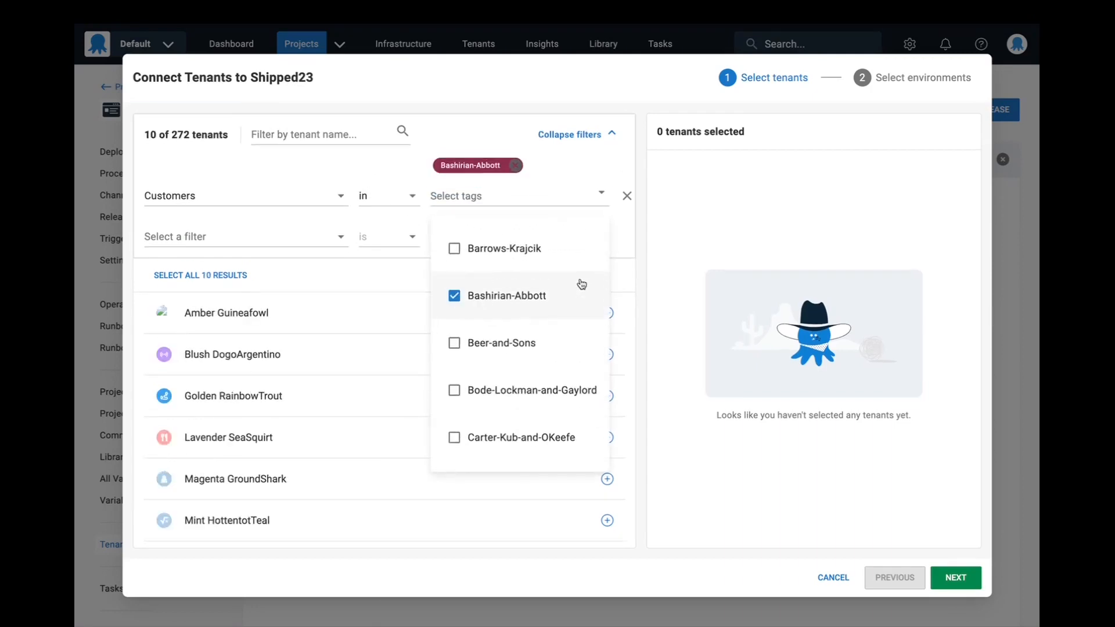
{"action": "left_click", "coordinate": [629, 244]}
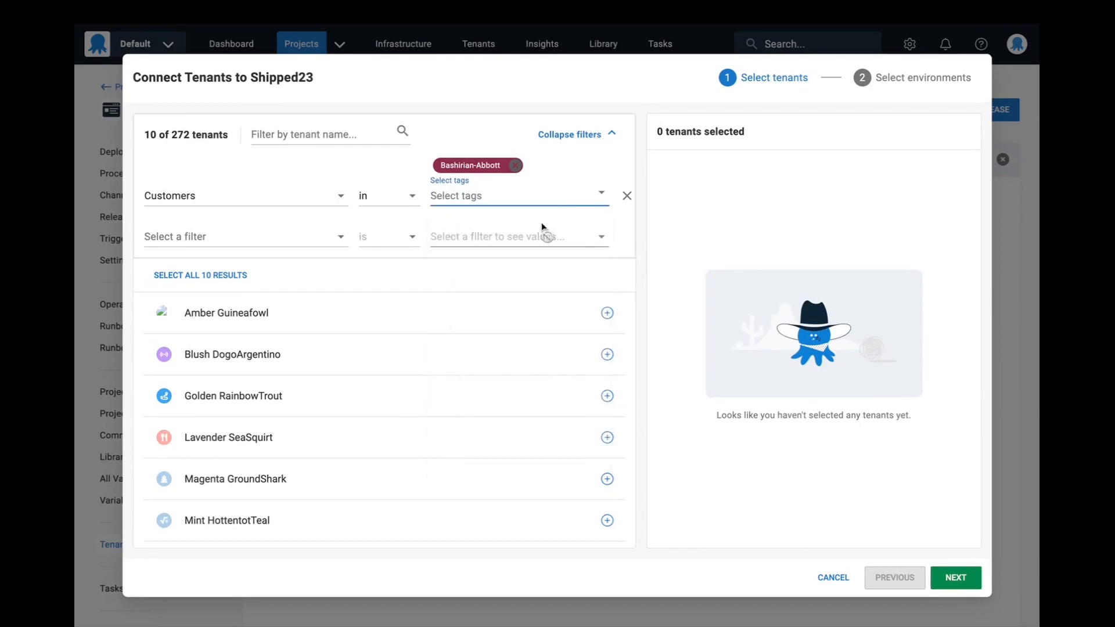
- Switch the Customers filter to "not in" and choose the Bashirian-Abbott tag for it
{"action": "left_click", "coordinate": [388, 201]}
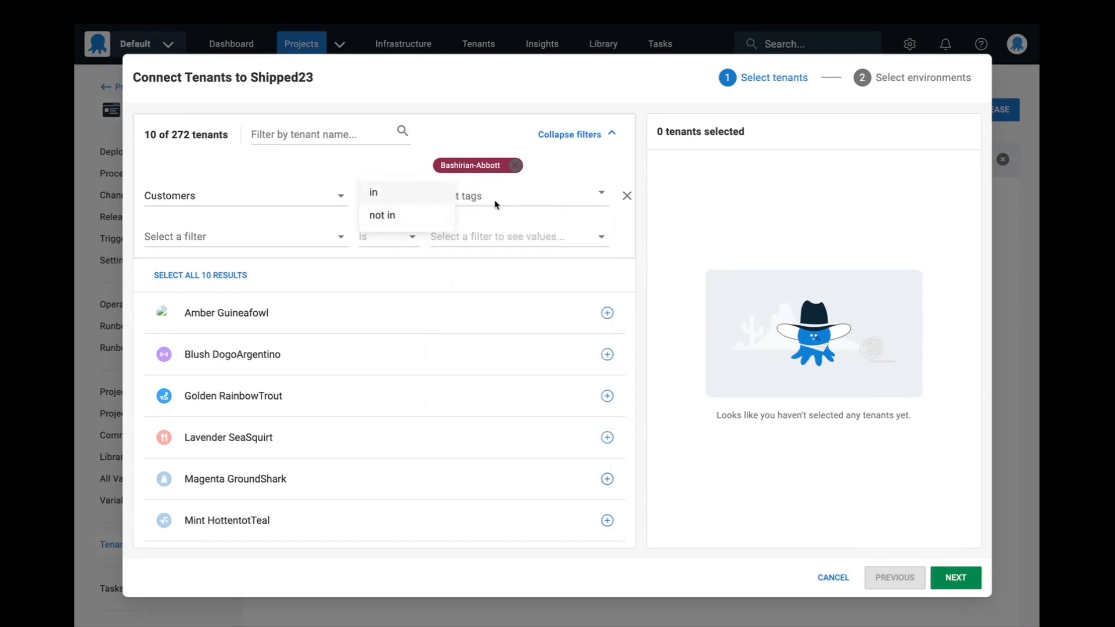
{"action": "left_click", "coordinate": [394, 172]}
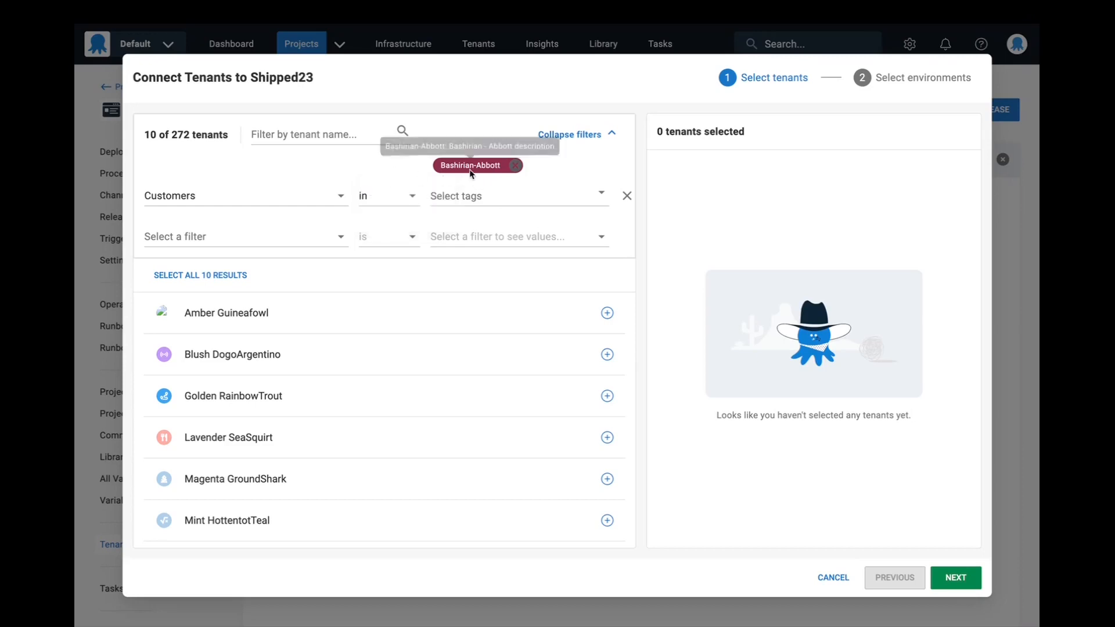
{"action": "left_click", "coordinate": [392, 201]}
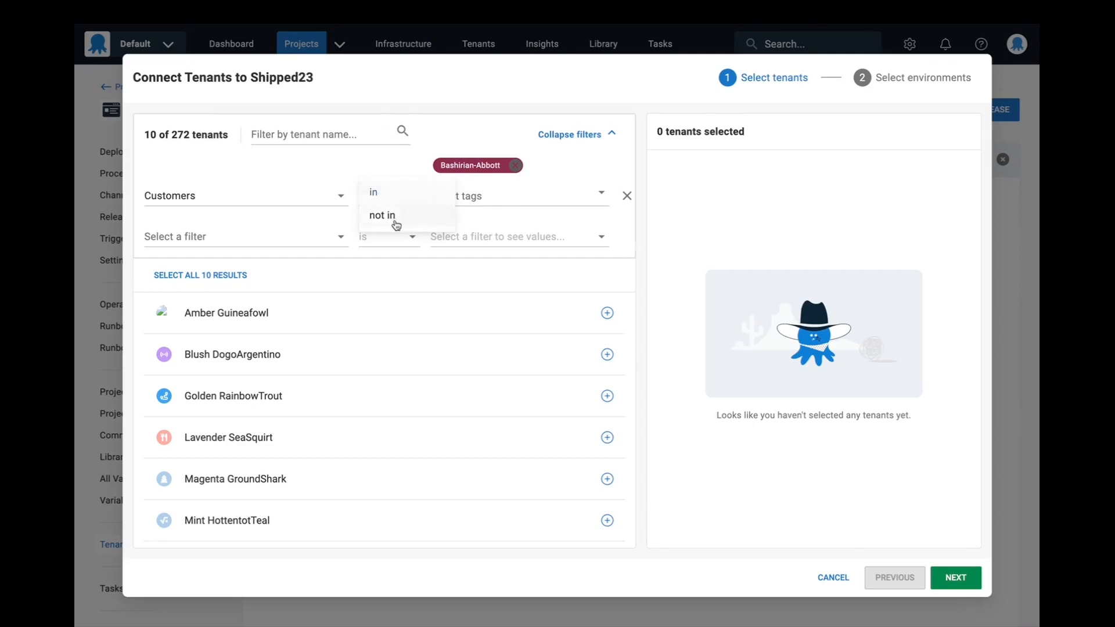
{"action": "left_click", "coordinate": [391, 216]}
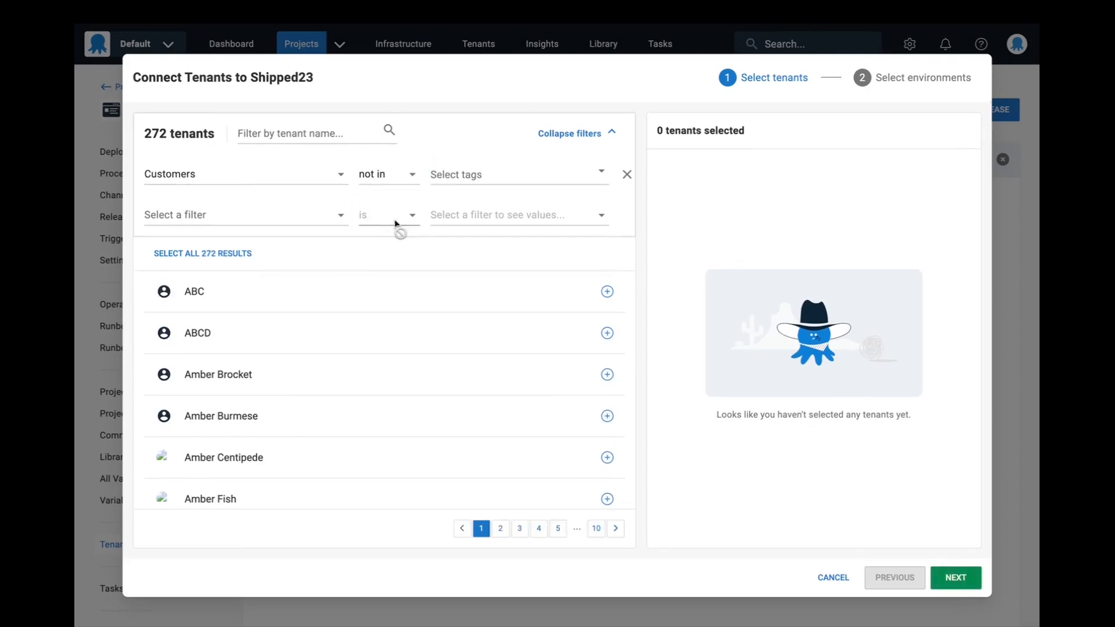
{"action": "left_click", "coordinate": [494, 176]}
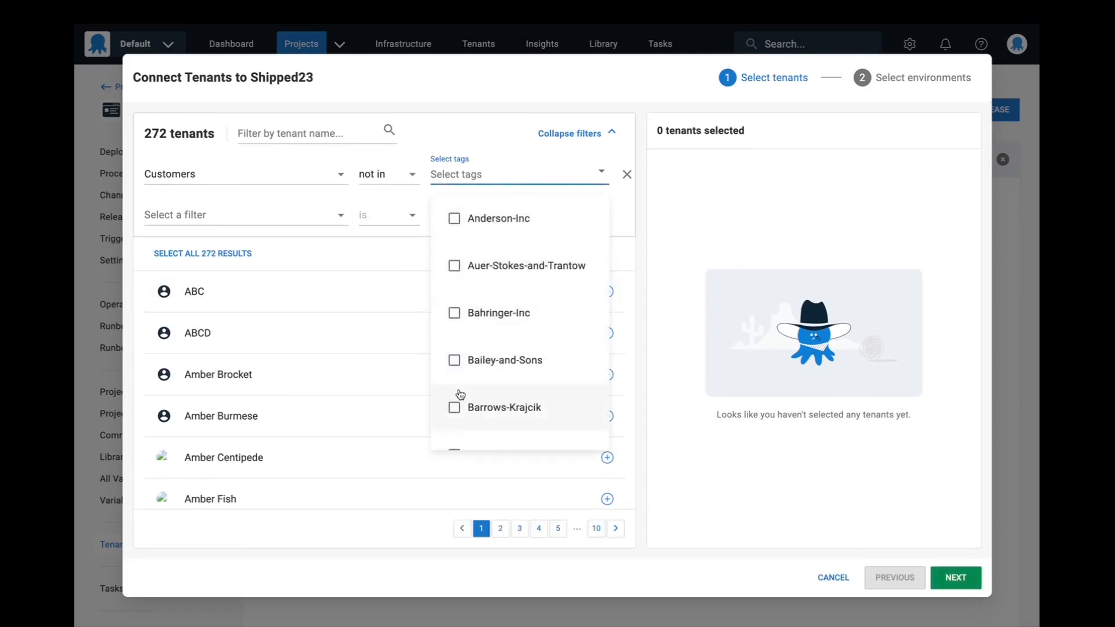
{"action": "scroll", "coordinate": [455, 400], "scroll_direction": "down", "scroll_amount": 2}
{"action": "left_click", "coordinate": [457, 375]}
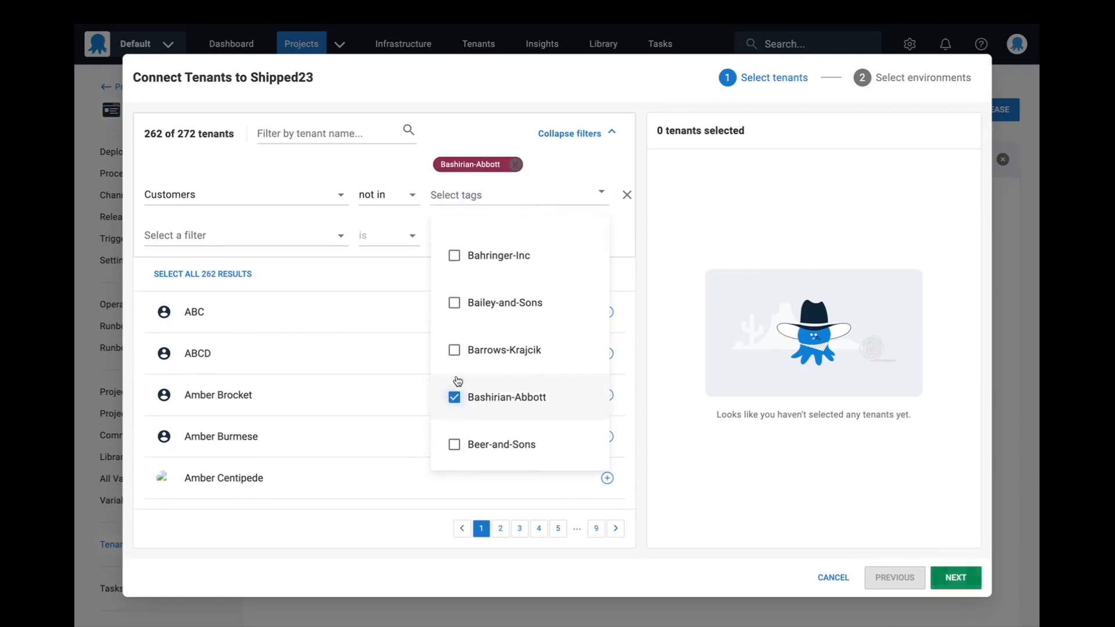
{"action": "left_click", "coordinate": [355, 266]}
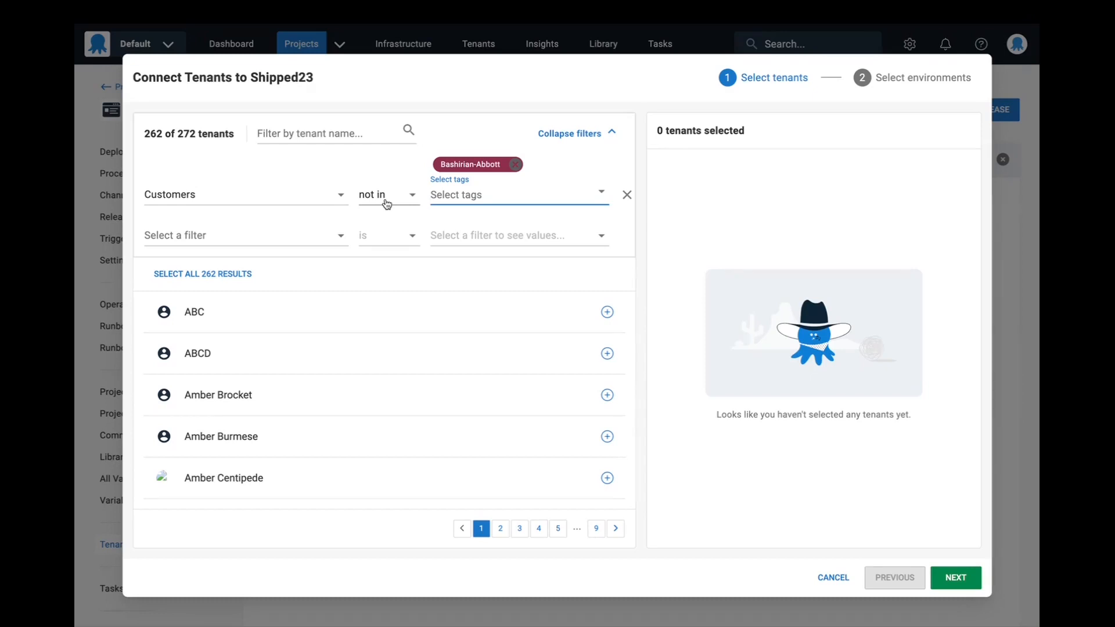
- Add a second filter for Another tag set in test tag 1
{"action": "left_click", "coordinate": [292, 234]}
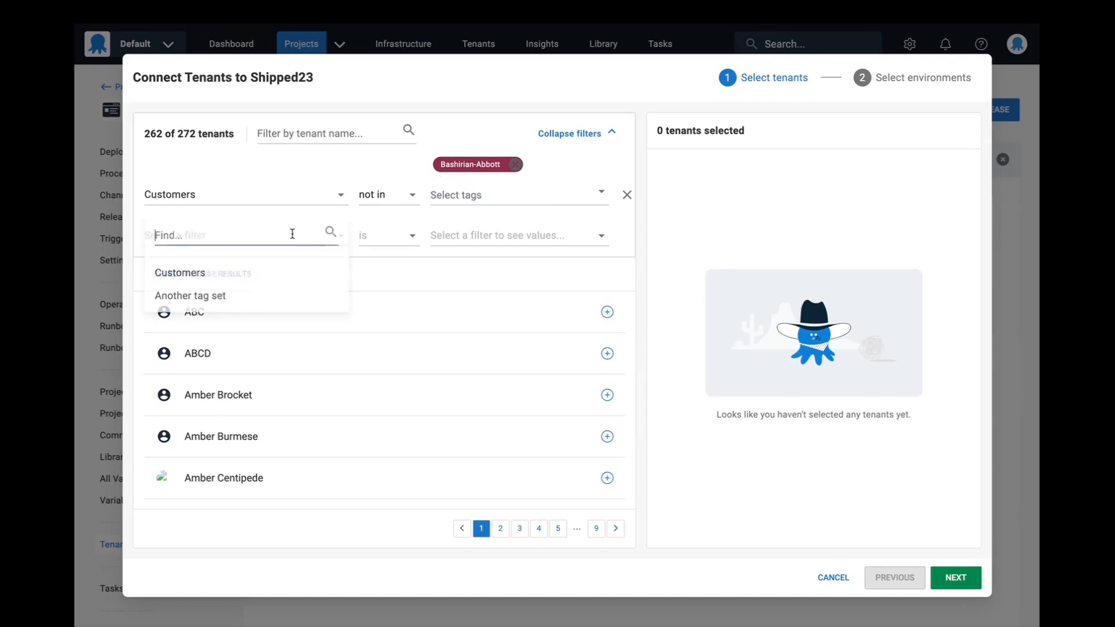
{"action": "left_click", "coordinate": [252, 289]}
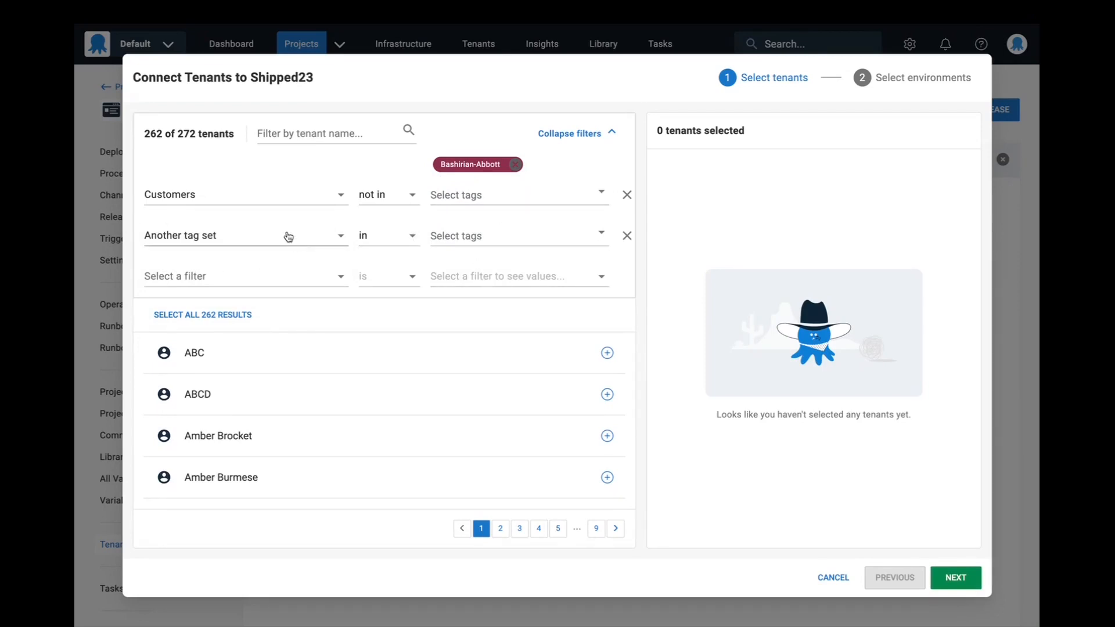
{"action": "left_click", "coordinate": [514, 244]}
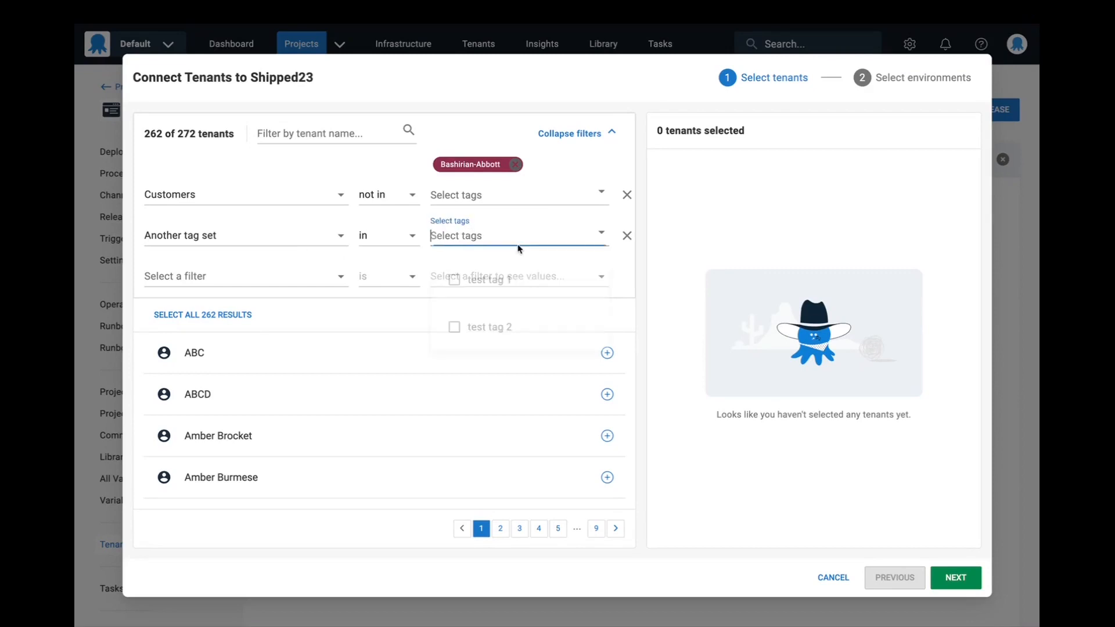
{"action": "left_click", "coordinate": [507, 290]}
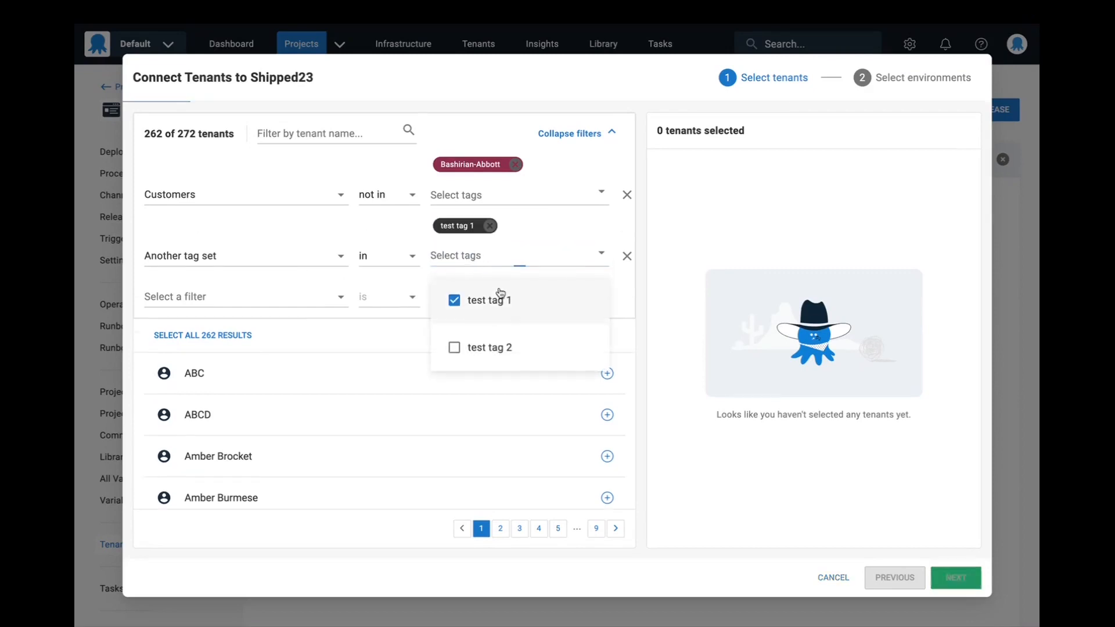
{"action": "left_click", "coordinate": [390, 326]}
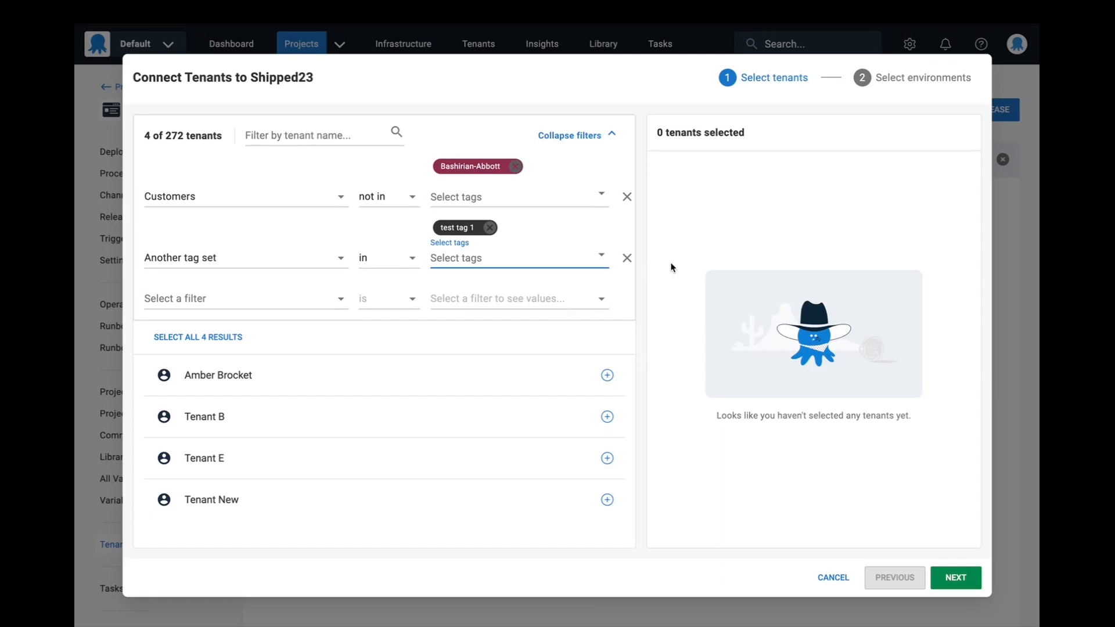
- Remove both tag set filters and collapse the filter area
{"action": "left_click", "coordinate": [627, 197]}
{"action": "left_click", "coordinate": [628, 195]}
{"action": "left_click", "coordinate": [575, 135]}
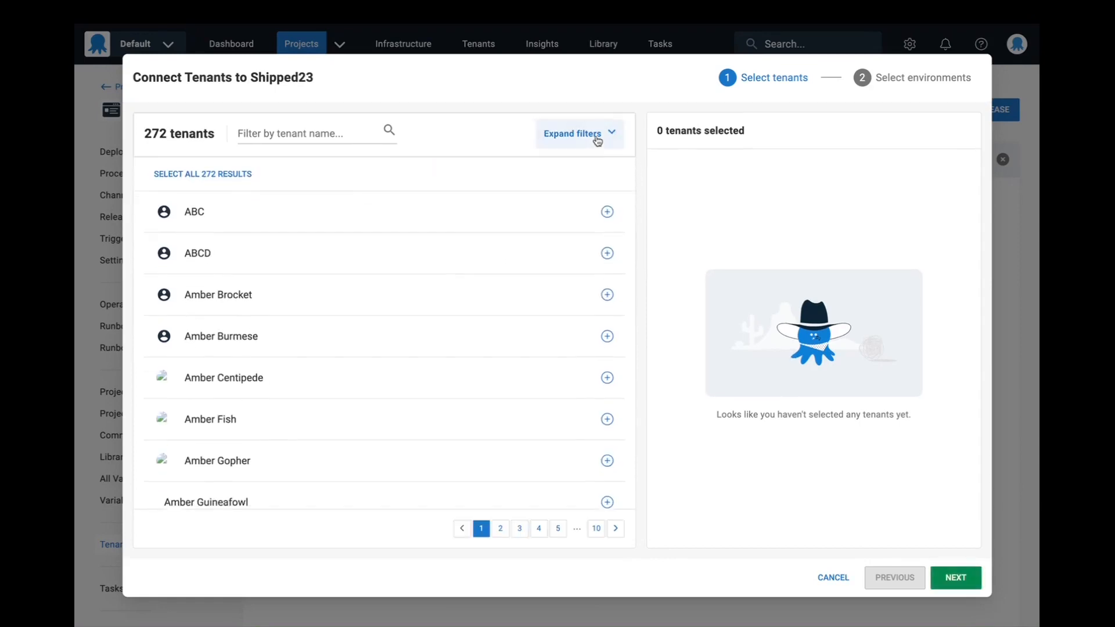
- Browse the available tenants through to page 5 and return to page 1
{"action": "left_click", "coordinate": [501, 530]}
{"action": "left_click", "coordinate": [520, 529]}
{"action": "left_click", "coordinate": [539, 529]}
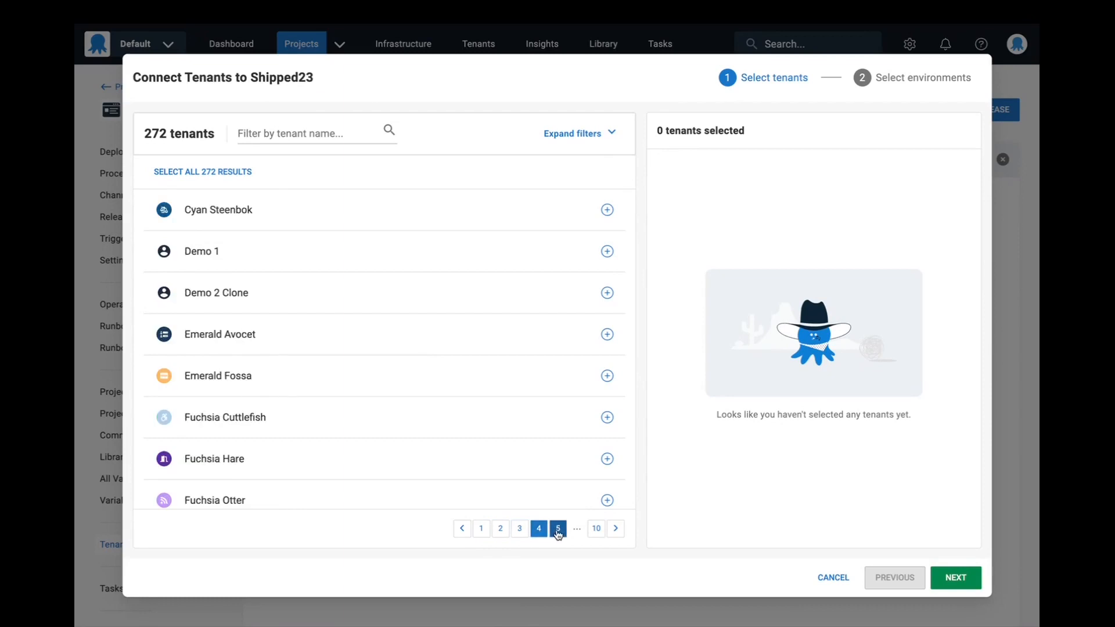
{"action": "left_click", "coordinate": [558, 529]}
{"action": "left_click", "coordinate": [520, 529]}
{"action": "left_click", "coordinate": [520, 530]}
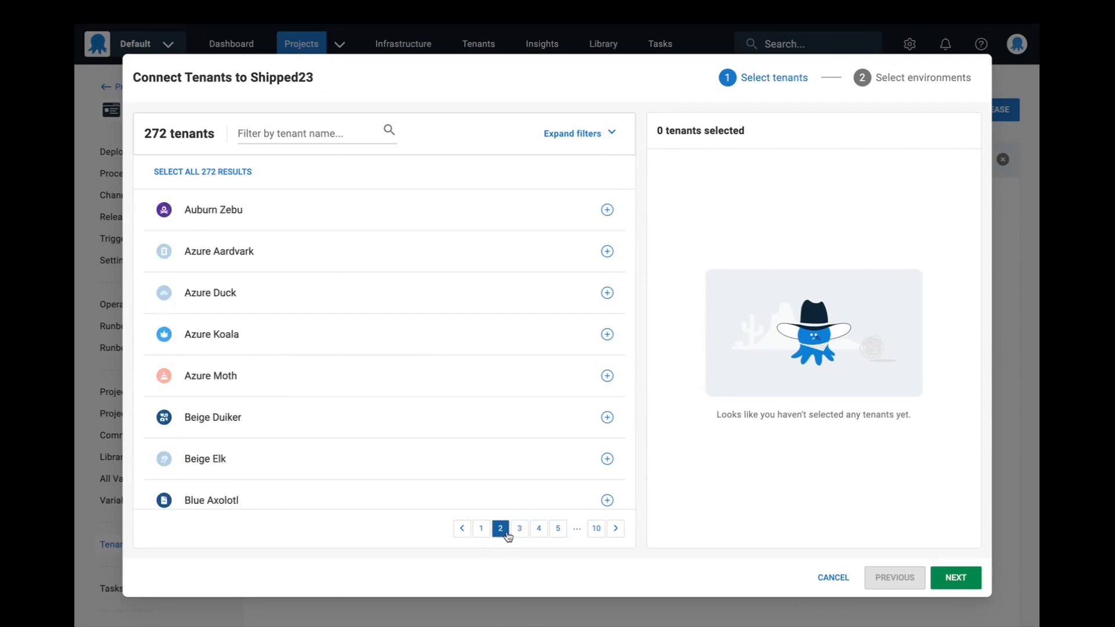
{"action": "left_click", "coordinate": [481, 530]}
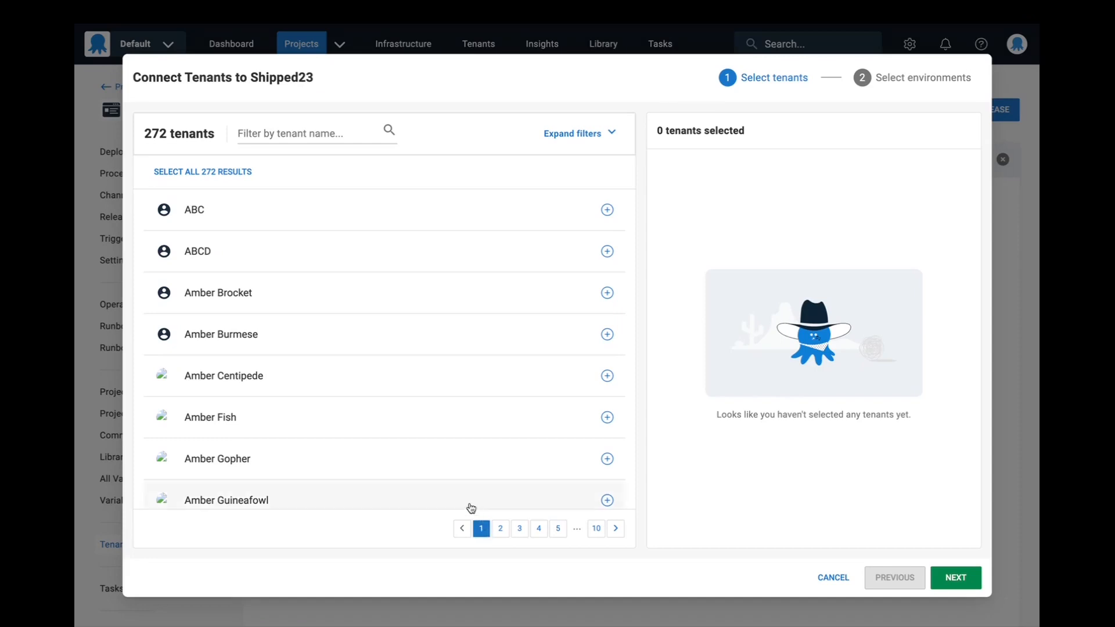
- Select all available tenants, proceed to the environment selection and assign the Production environment to them
{"action": "left_click", "coordinate": [231, 175]}
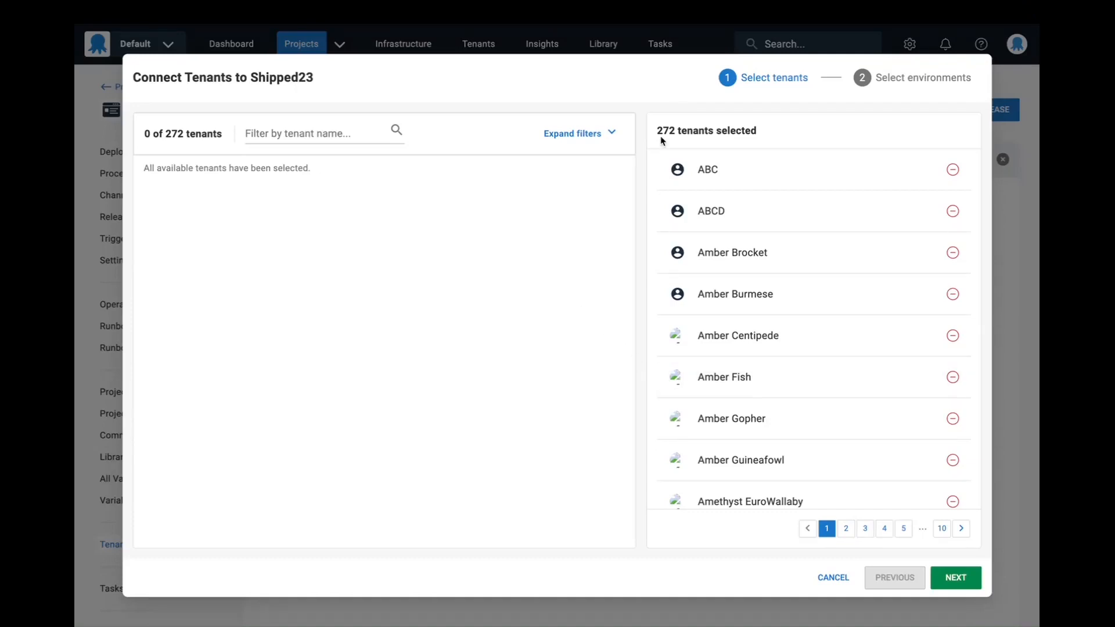
{"action": "left_click", "coordinate": [957, 578]}
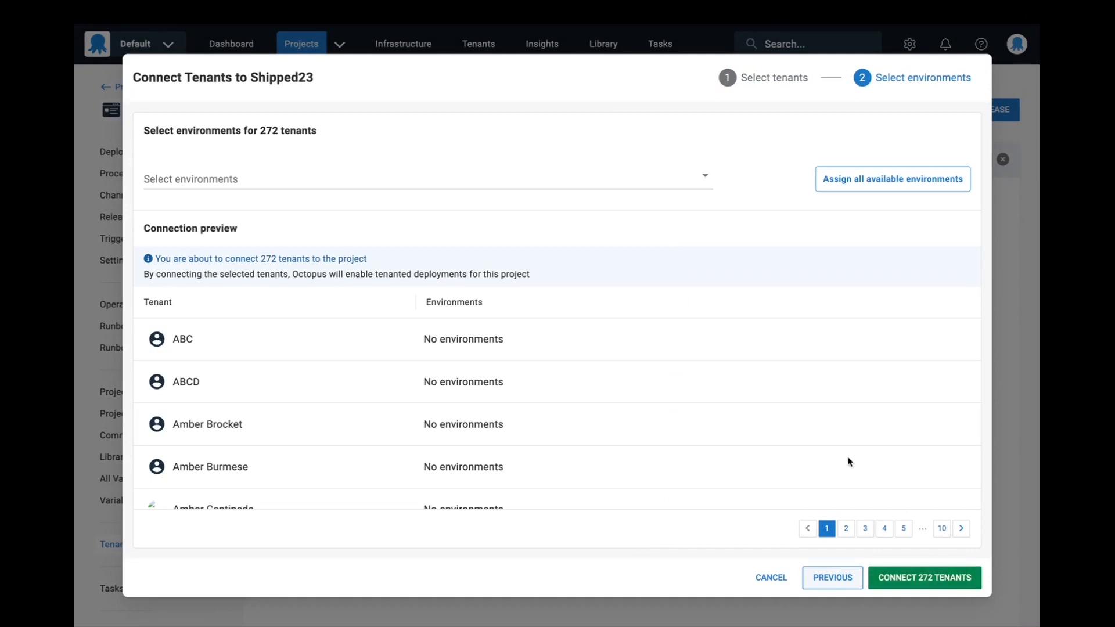
{"action": "left_click", "coordinate": [633, 183]}
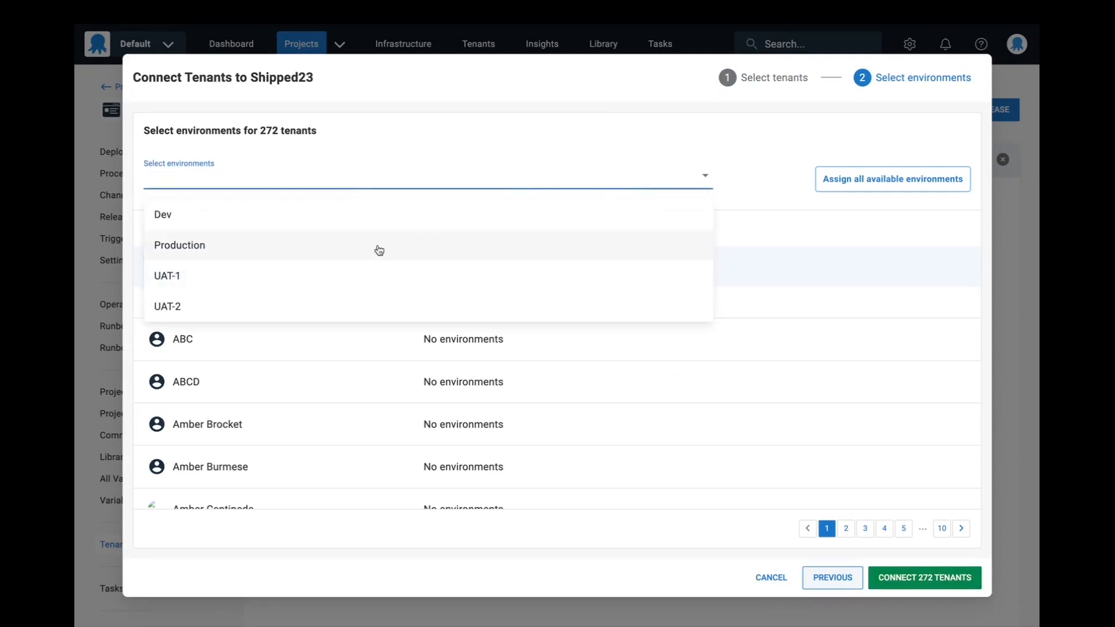
{"action": "left_click", "coordinate": [600, 173]}
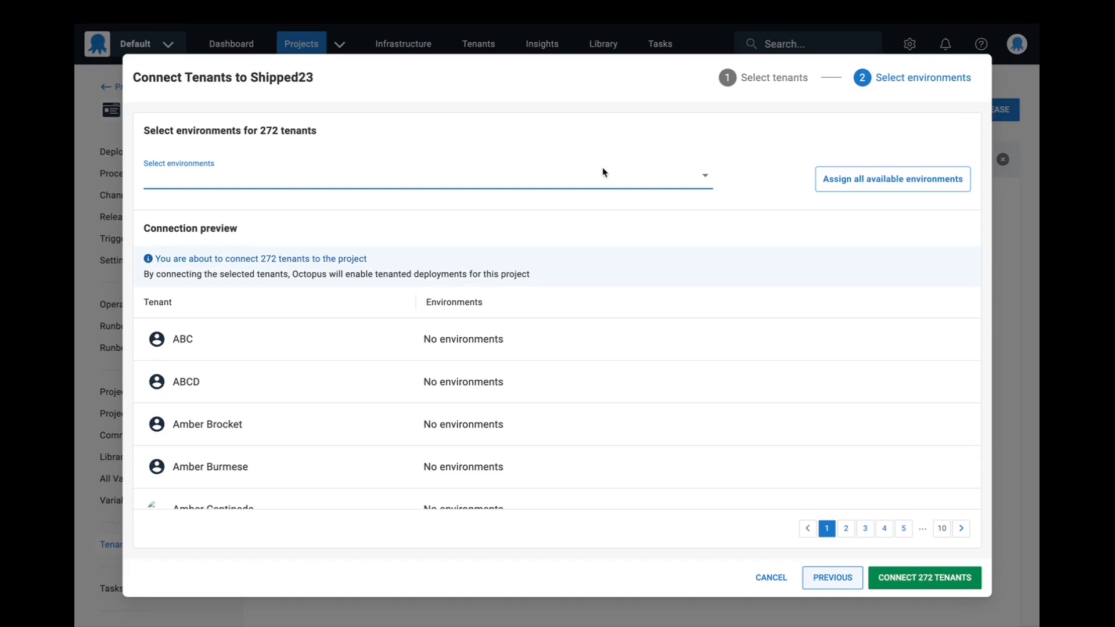
{"action": "left_click", "coordinate": [630, 183]}
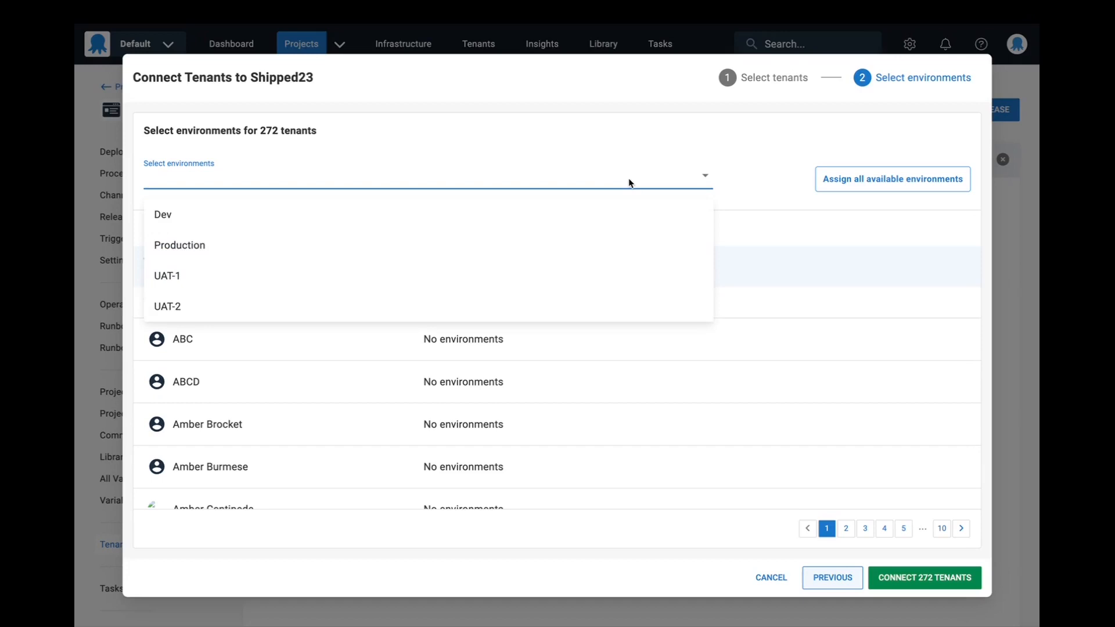
{"action": "left_click", "coordinate": [619, 243]}
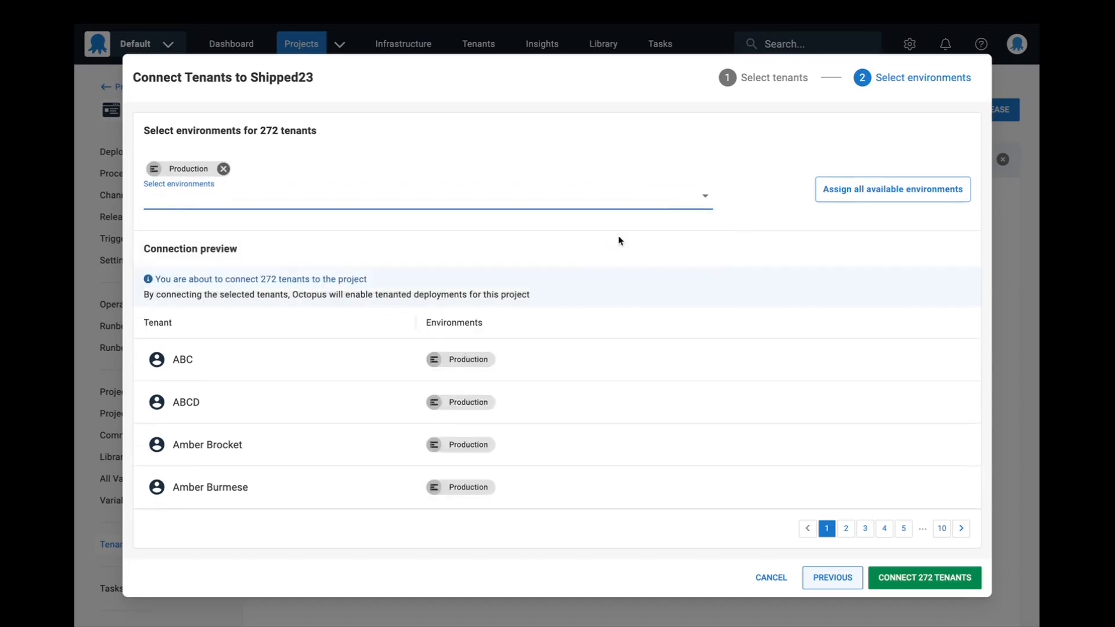
- Add the Dev, UAT-1 and UAT-2 environments to the selected tenants
{"action": "left_click", "coordinate": [625, 194]}
{"action": "left_click", "coordinate": [350, 255]}
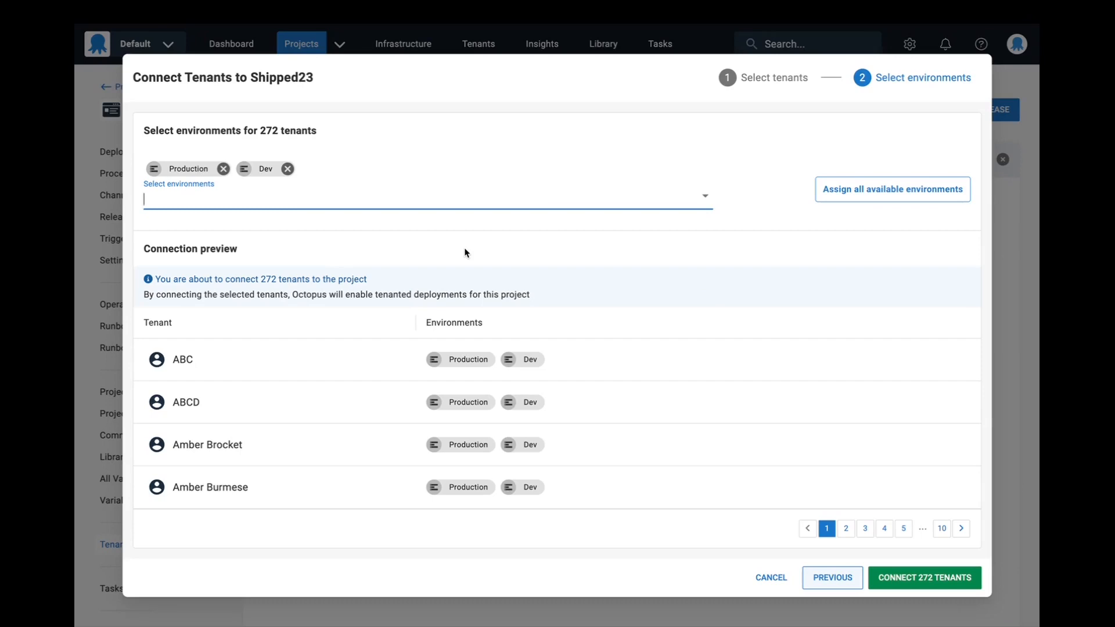
{"action": "left_click", "coordinate": [470, 200]}
{"action": "left_click", "coordinate": [449, 232]}
{"action": "left_click", "coordinate": [453, 203]}
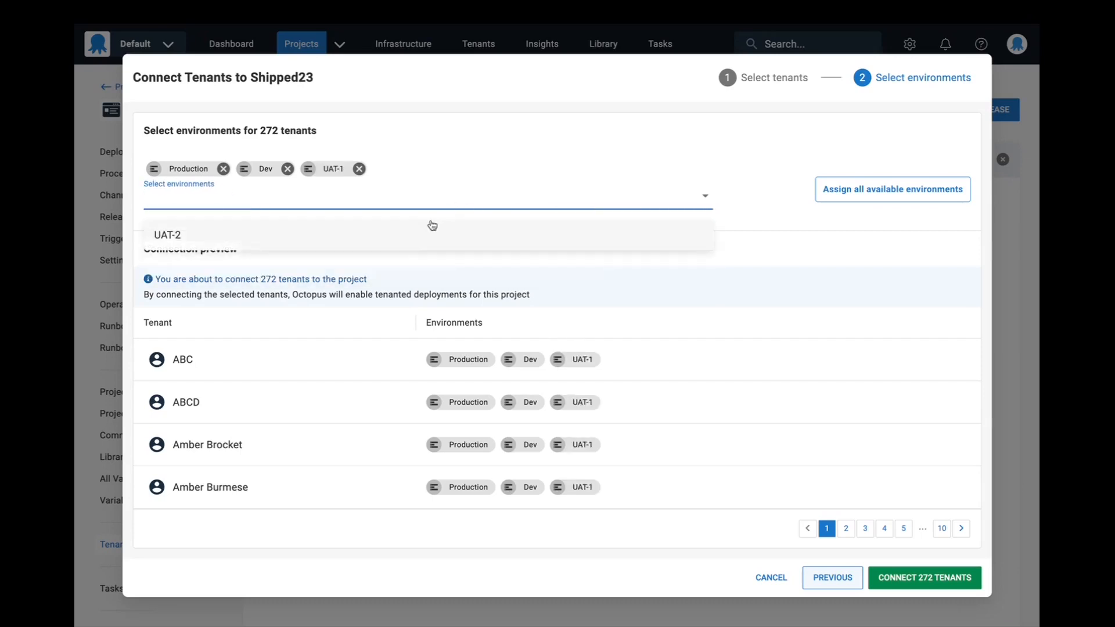
{"action": "left_click", "coordinate": [433, 233]}
- Remove the Dev and UAT-1 environments from the environment selection
{"action": "left_click", "coordinate": [288, 169]}
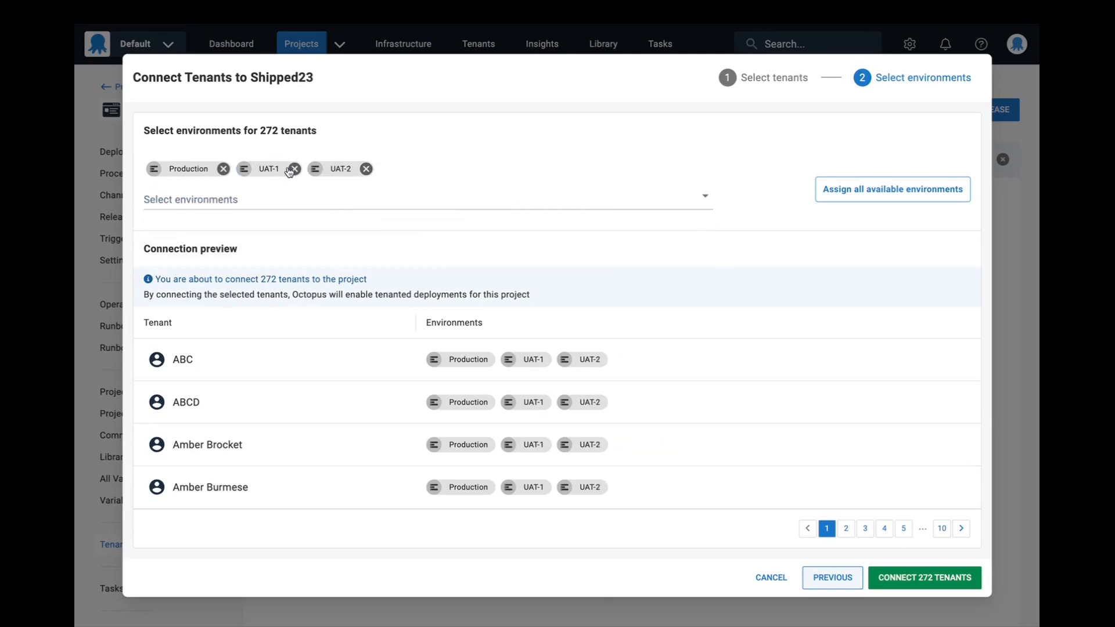
{"action": "left_click", "coordinate": [291, 169]}
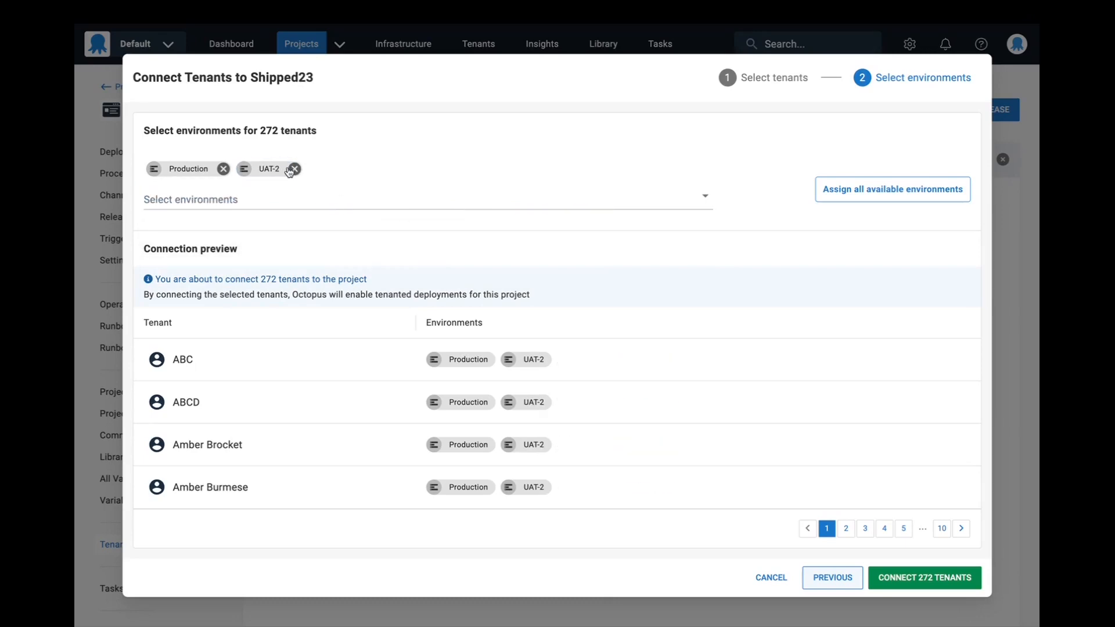
- Replace the UAT-2 and Production environments with Dev for the selected tenants and check the connection preview
{"action": "left_click", "coordinate": [290, 170]}
{"action": "left_click", "coordinate": [224, 169]}
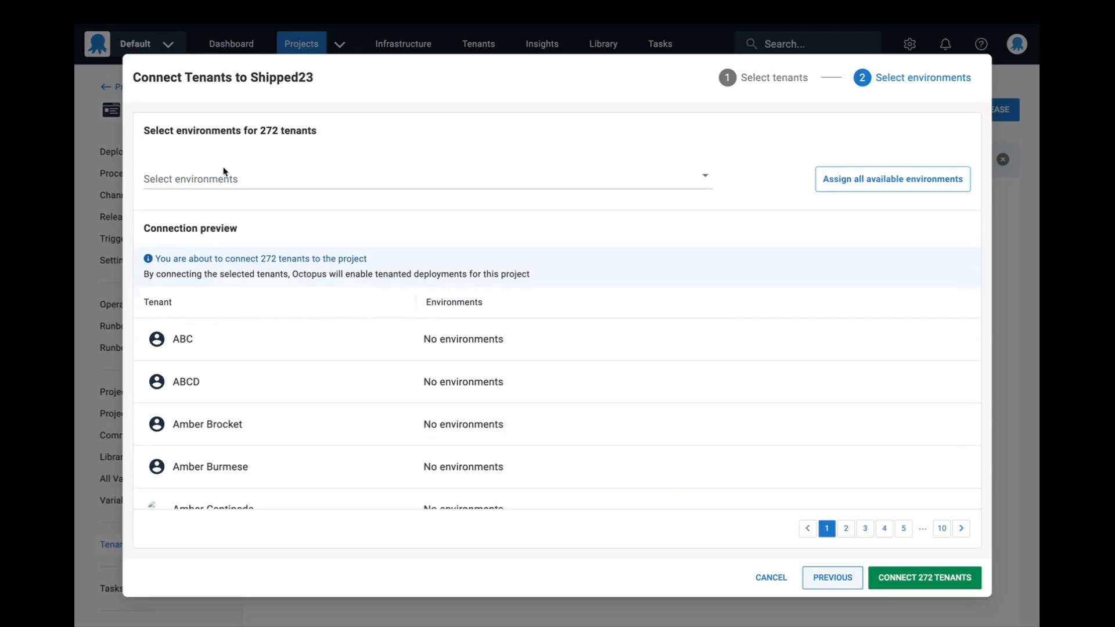
{"action": "left_click", "coordinate": [226, 173]}
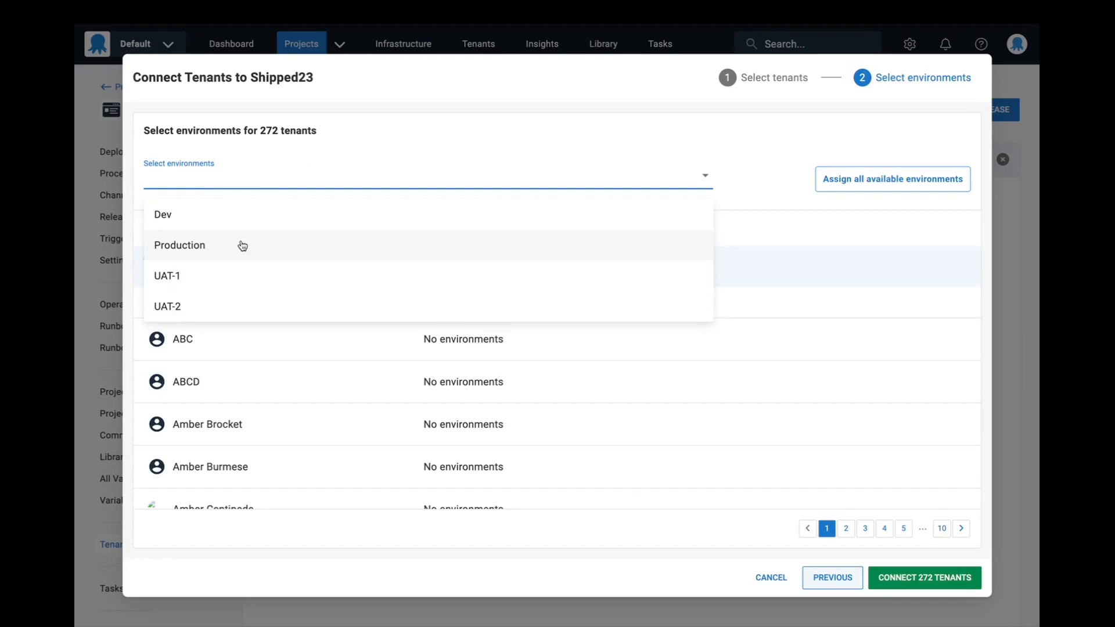
{"action": "left_click", "coordinate": [233, 227]}
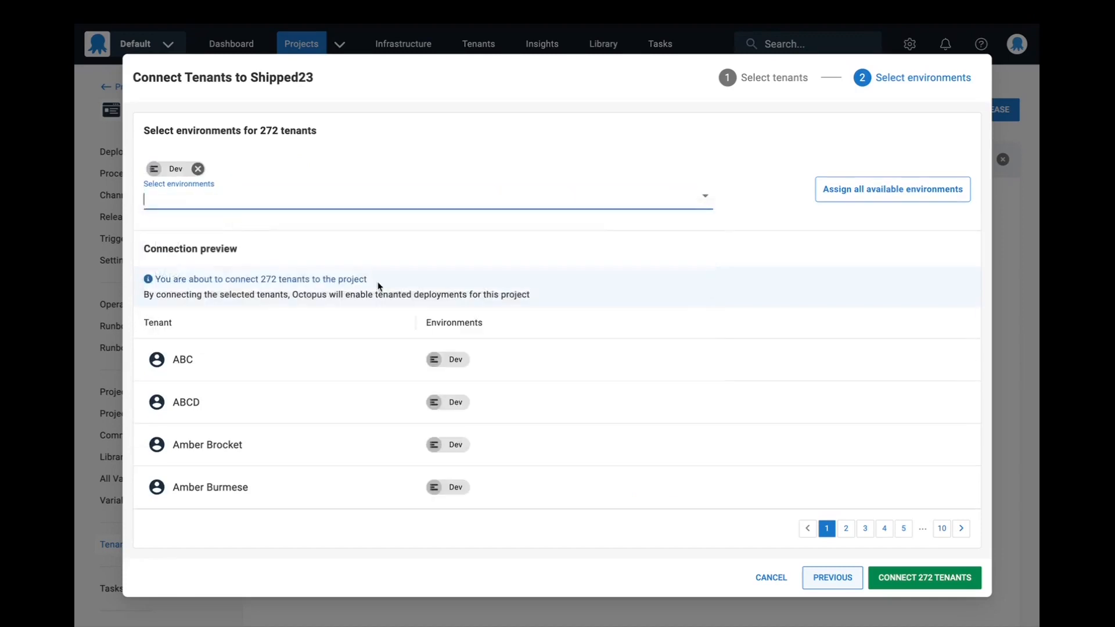
{"action": "scroll", "coordinate": [485, 360], "scroll_direction": "down", "scroll_amount": 5}
{"action": "scroll", "coordinate": [485, 360], "scroll_direction": "up", "scroll_amount": 5}
{"action": "scroll", "coordinate": [485, 360], "scroll_direction": "down", "scroll_amount": 8}
{"action": "scroll", "coordinate": [485, 360], "scroll_direction": "down", "scroll_amount": 3}
{"action": "scroll", "coordinate": [484, 361], "scroll_direction": "up", "scroll_amount": 10}
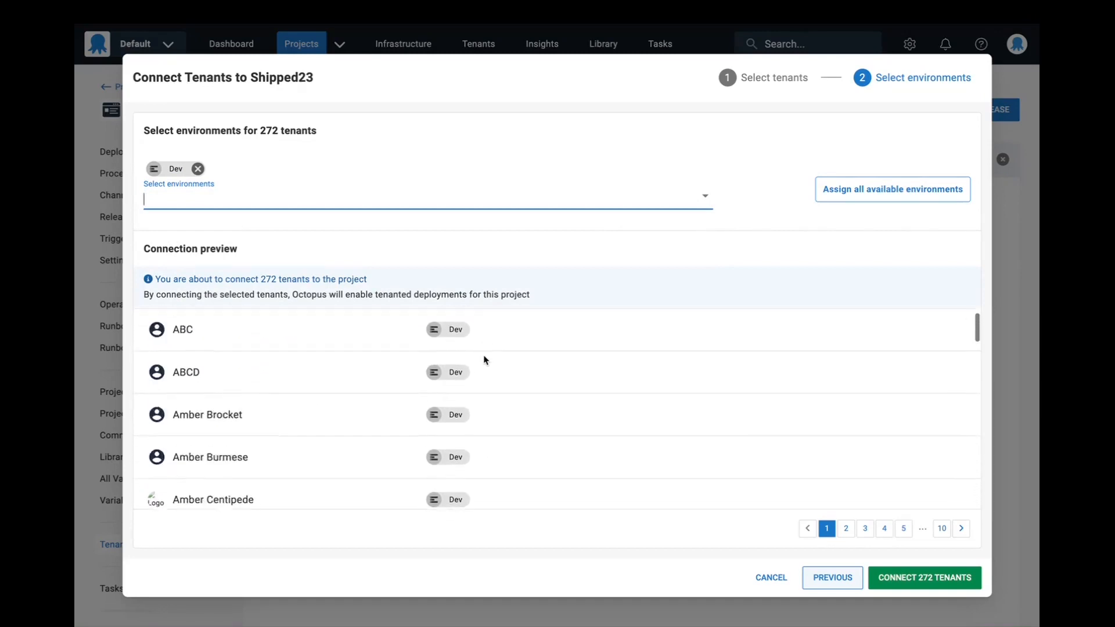
- Remove Dev, assign all available environments to the selected tenants and look over the connection preview
{"action": "left_click", "coordinate": [197, 169]}
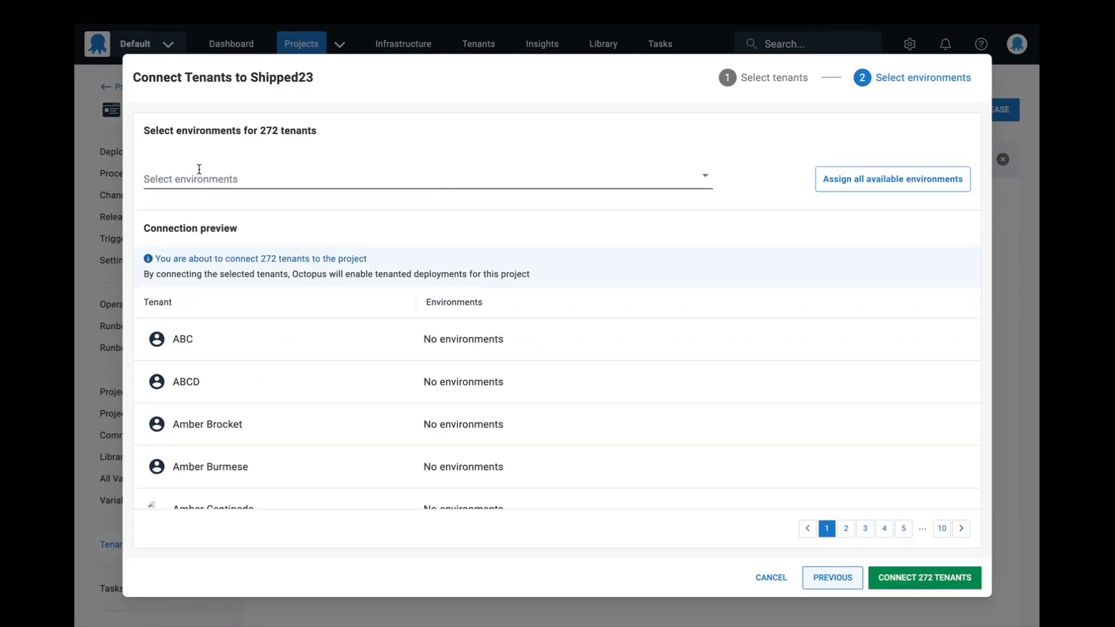
{"action": "left_click", "coordinate": [848, 181]}
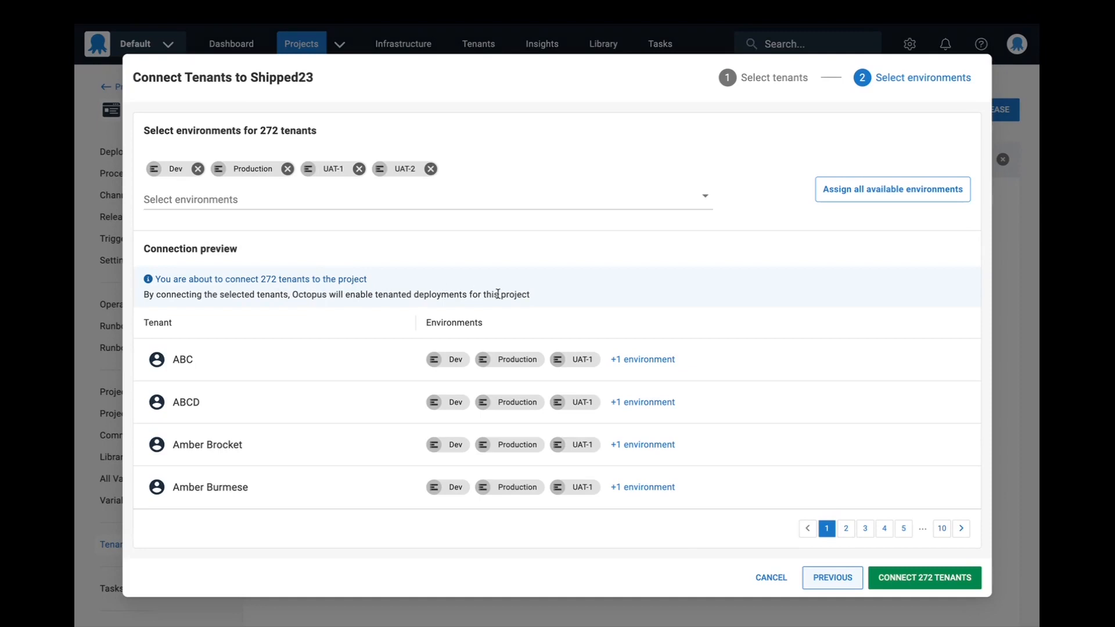
{"action": "scroll", "coordinate": [767, 373], "scroll_direction": "down", "scroll_amount": 5}
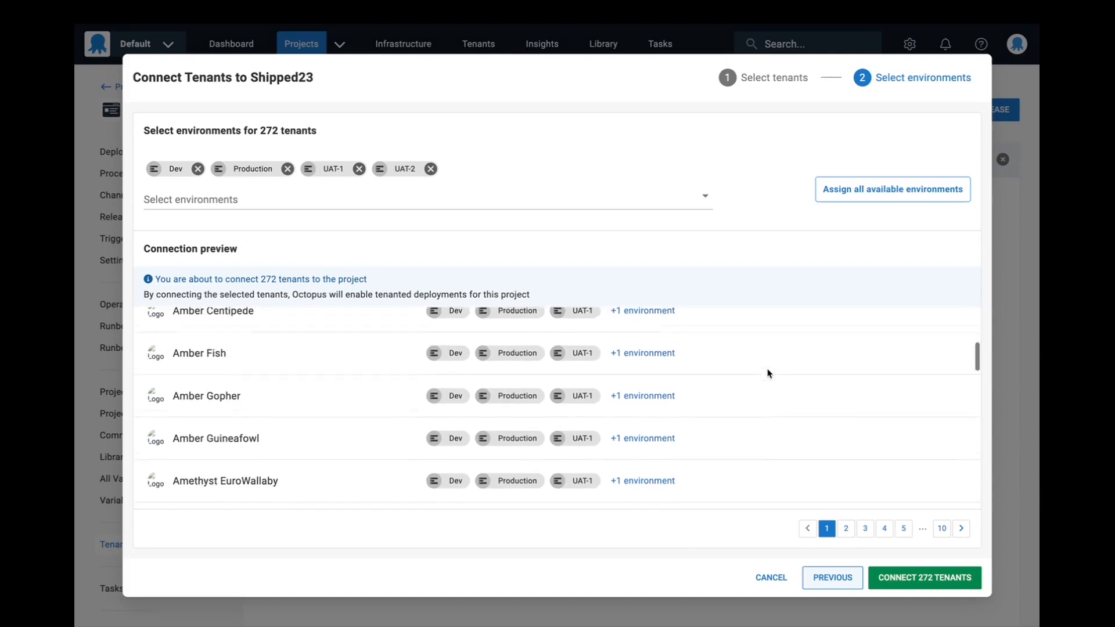
{"action": "scroll", "coordinate": [767, 373], "scroll_direction": "down", "scroll_amount": 10}
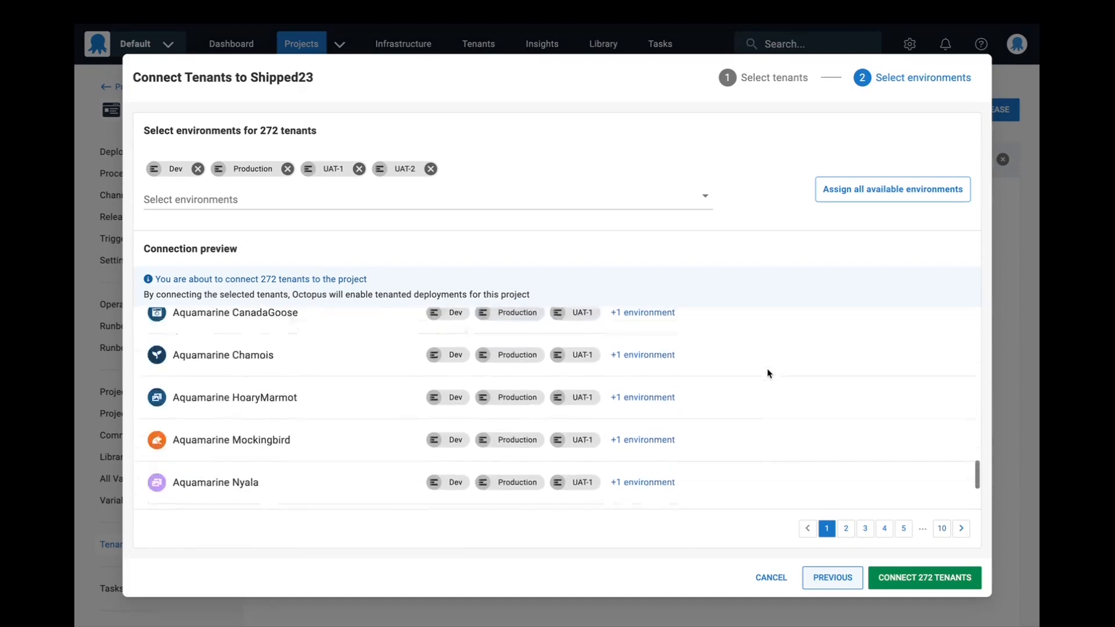
- Go to page 3 of the connection preview and look over its tenants and their environments
{"action": "left_click", "coordinate": [865, 527]}
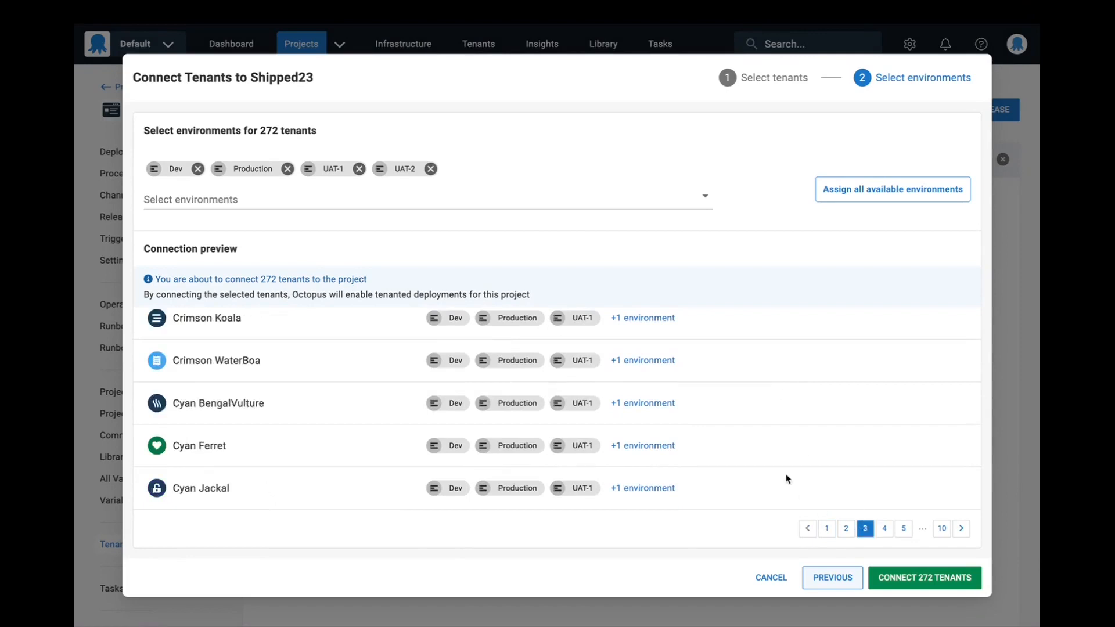
{"action": "scroll", "coordinate": [787, 476], "scroll_direction": "up", "scroll_amount": 5}
{"action": "scroll", "coordinate": [786, 478], "scroll_direction": "up", "scroll_amount": 5}
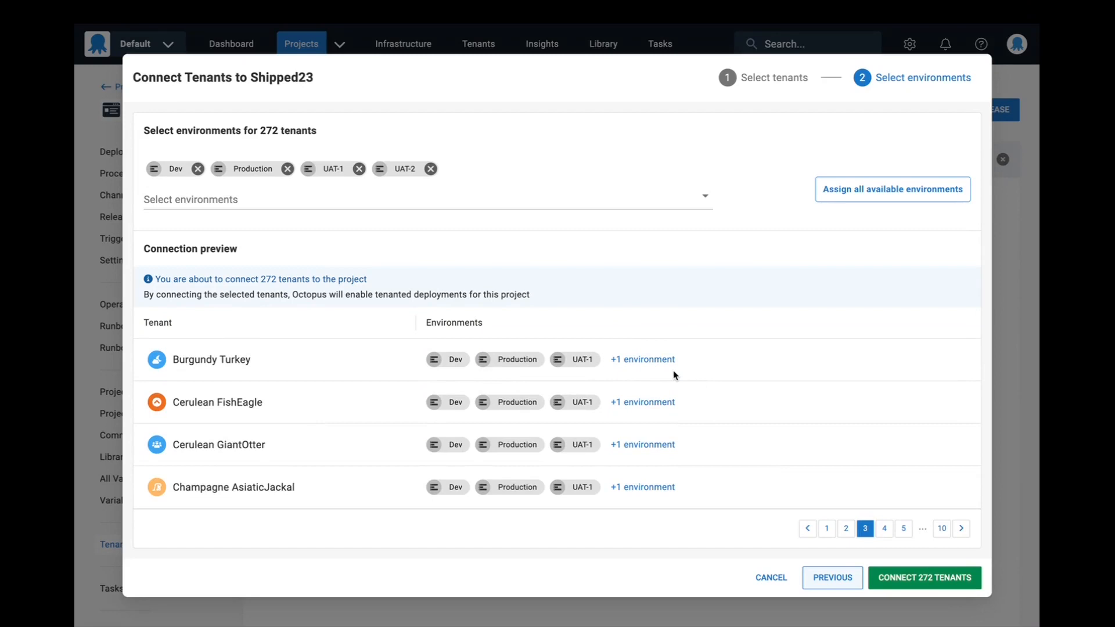
{"action": "scroll", "coordinate": [674, 374], "scroll_direction": "down", "scroll_amount": 1}
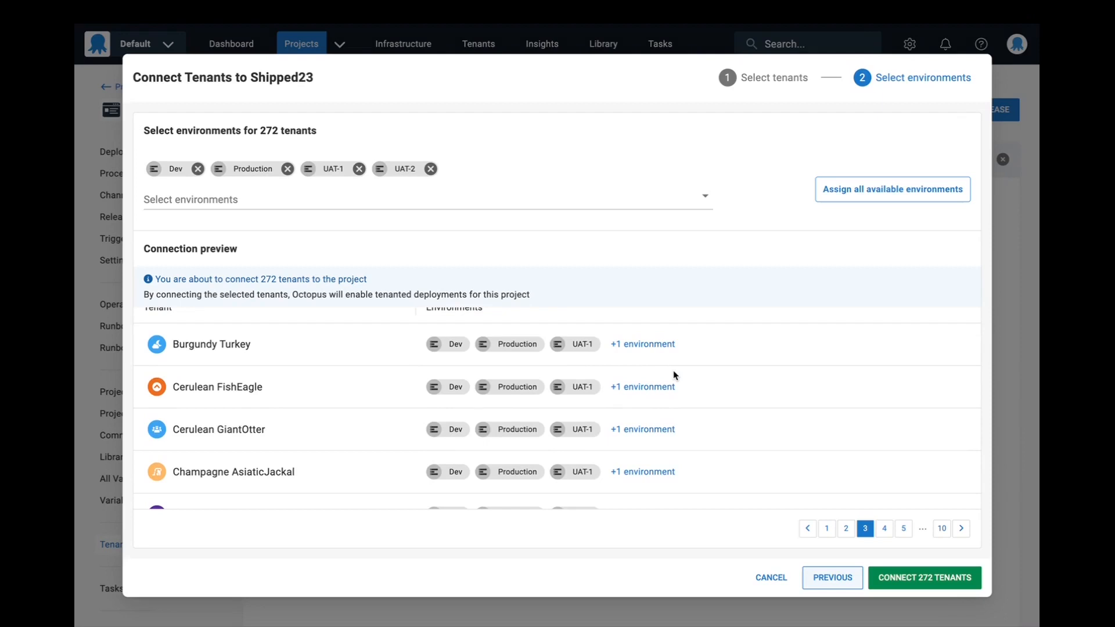
{"action": "scroll", "coordinate": [690, 386], "scroll_direction": "up", "scroll_amount": 1}
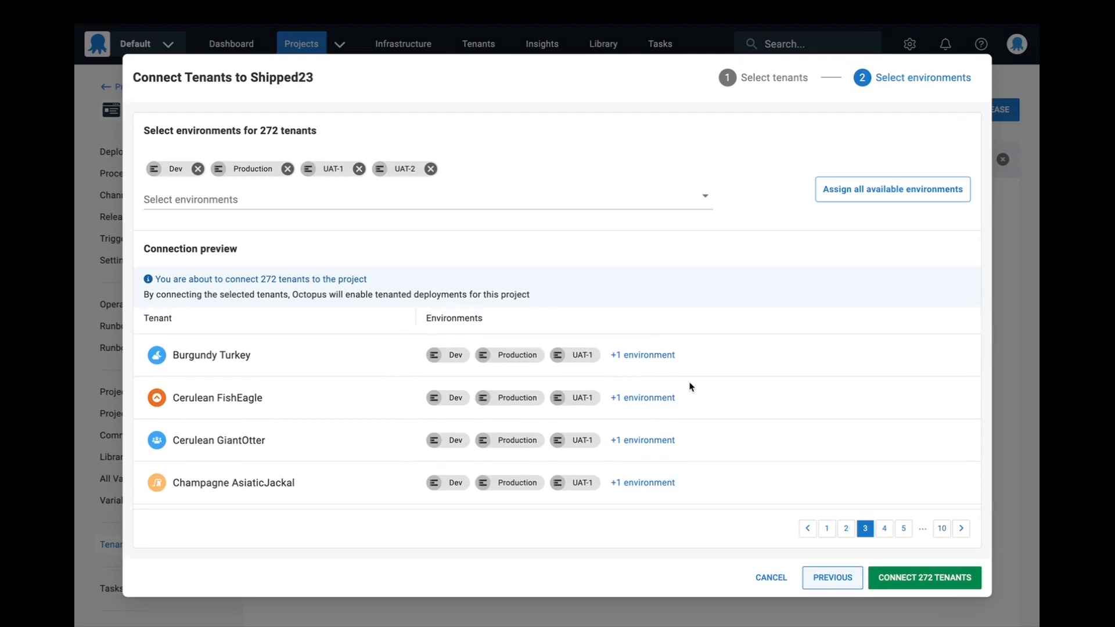
- Expand the full environment lists of Burgundy Turkey and Cerulean FishEagle in the connection preview and collapse them again
{"action": "left_click", "coordinate": [628, 356]}
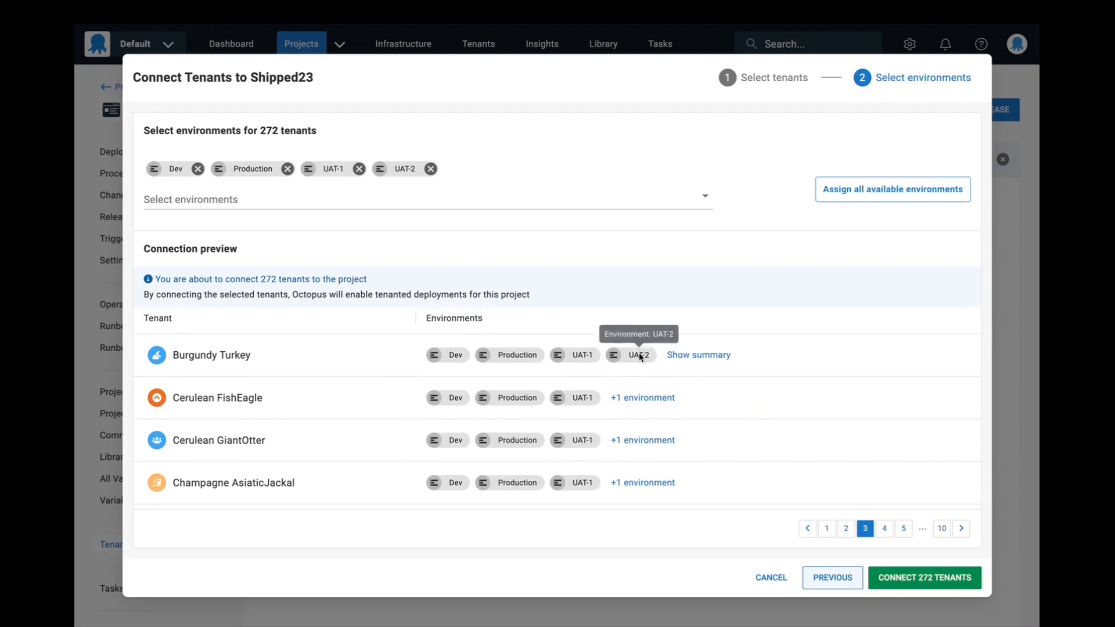
{"action": "left_click", "coordinate": [711, 359]}
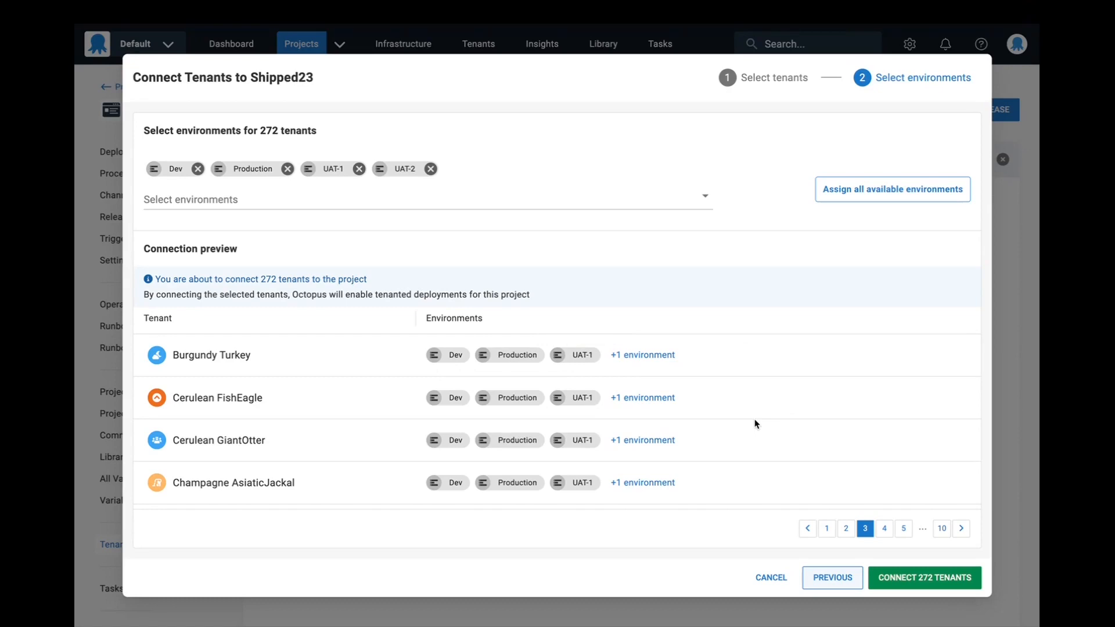
{"action": "left_click", "coordinate": [651, 402]}
{"action": "left_click", "coordinate": [687, 403]}
{"action": "left_click", "coordinate": [643, 360]}
{"action": "left_click", "coordinate": [711, 360]}
- Connect the 272 selected tenants to the Shipped23 project
{"action": "scroll", "coordinate": [861, 346], "scroll_direction": "down", "scroll_amount": 1}
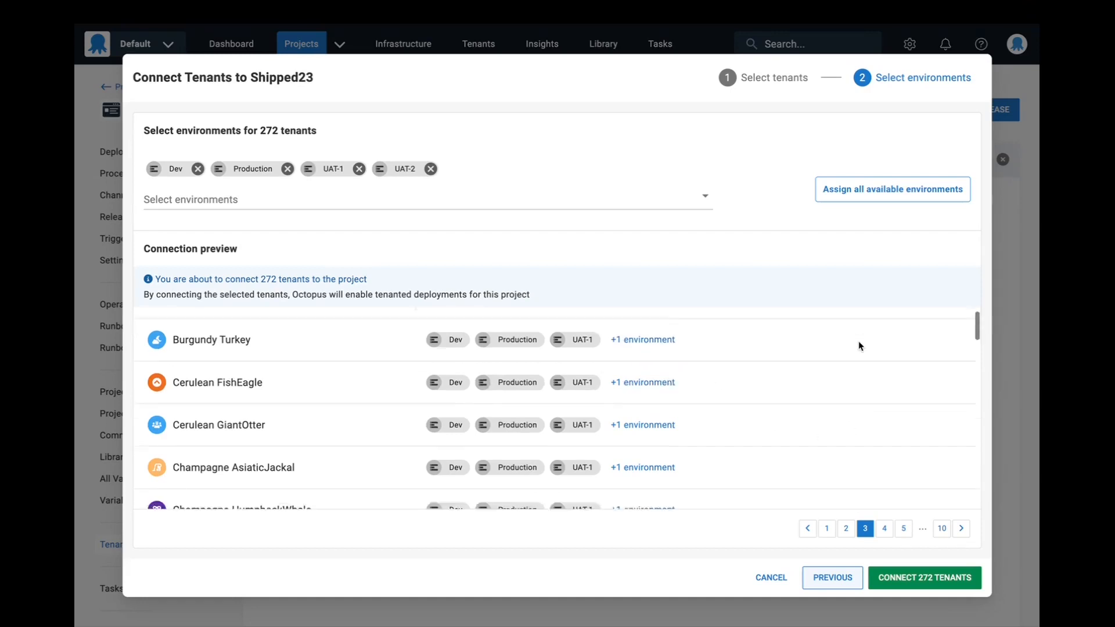
{"action": "scroll", "coordinate": [861, 346], "scroll_direction": "up", "scroll_amount": 1}
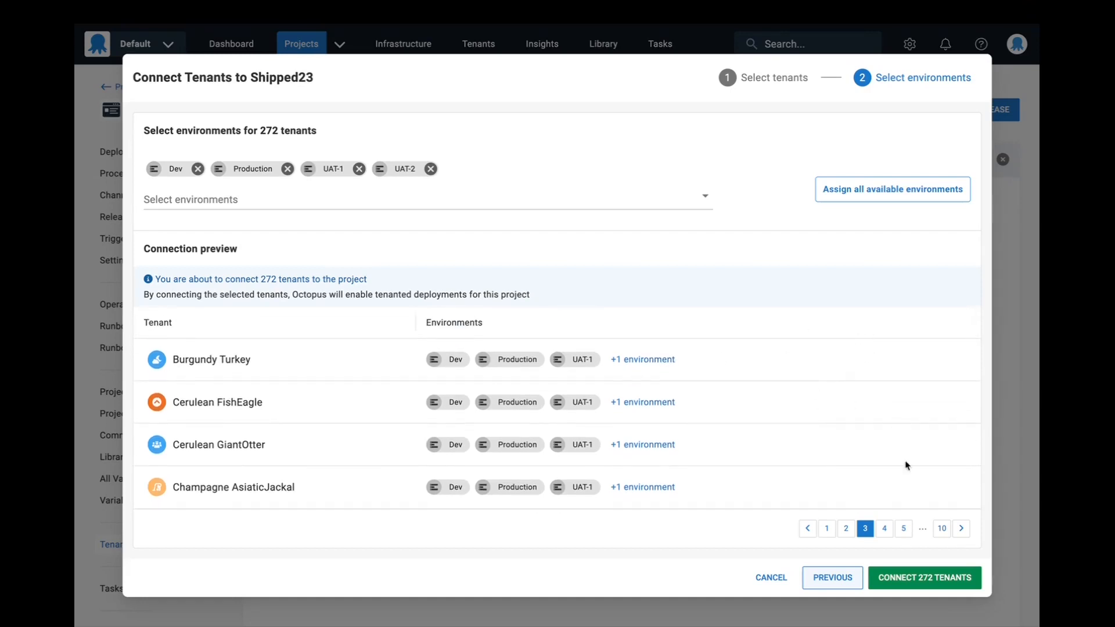
{"action": "left_click", "coordinate": [928, 582]}
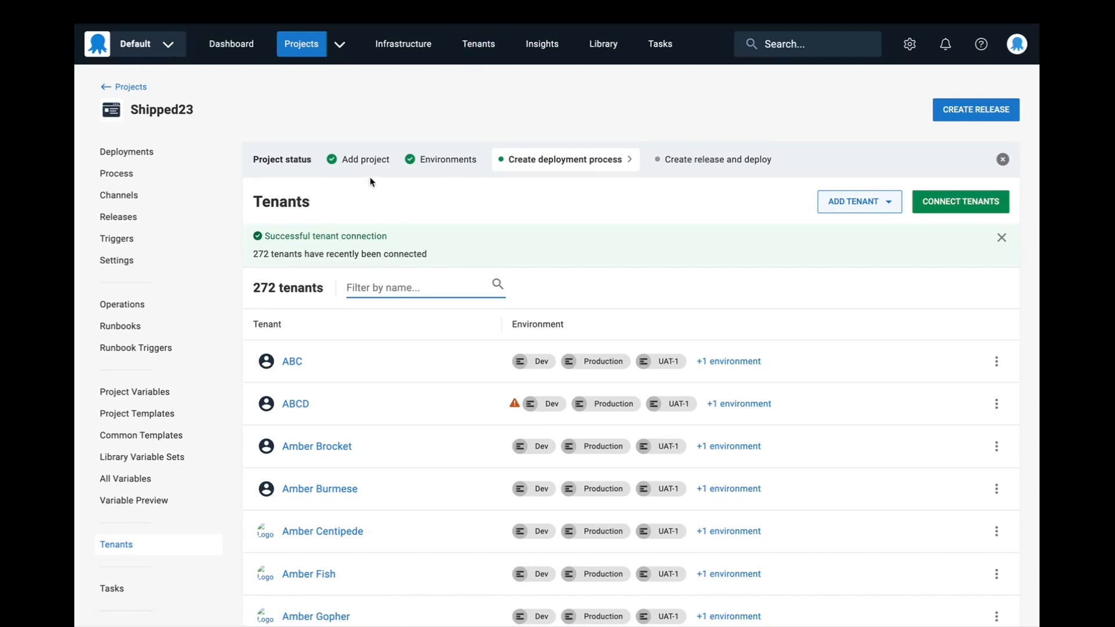
- Filter the list of all tenants by the name "shipped" and open Shipped23Tenant
{"action": "left_click", "coordinate": [469, 58]}
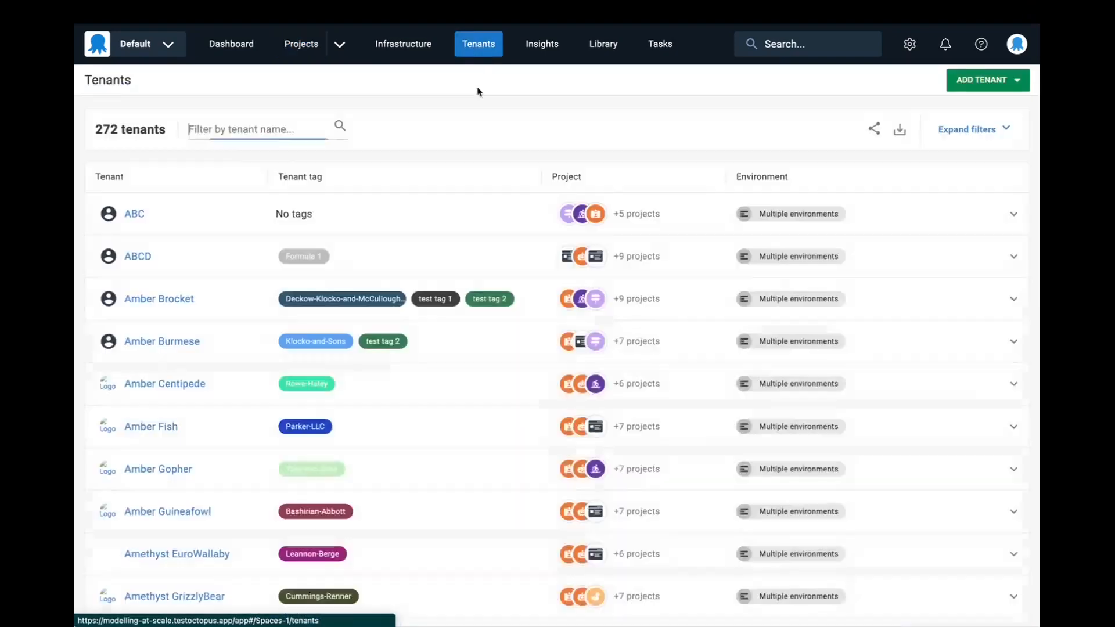
{"action": "type", "text": "shipp"}
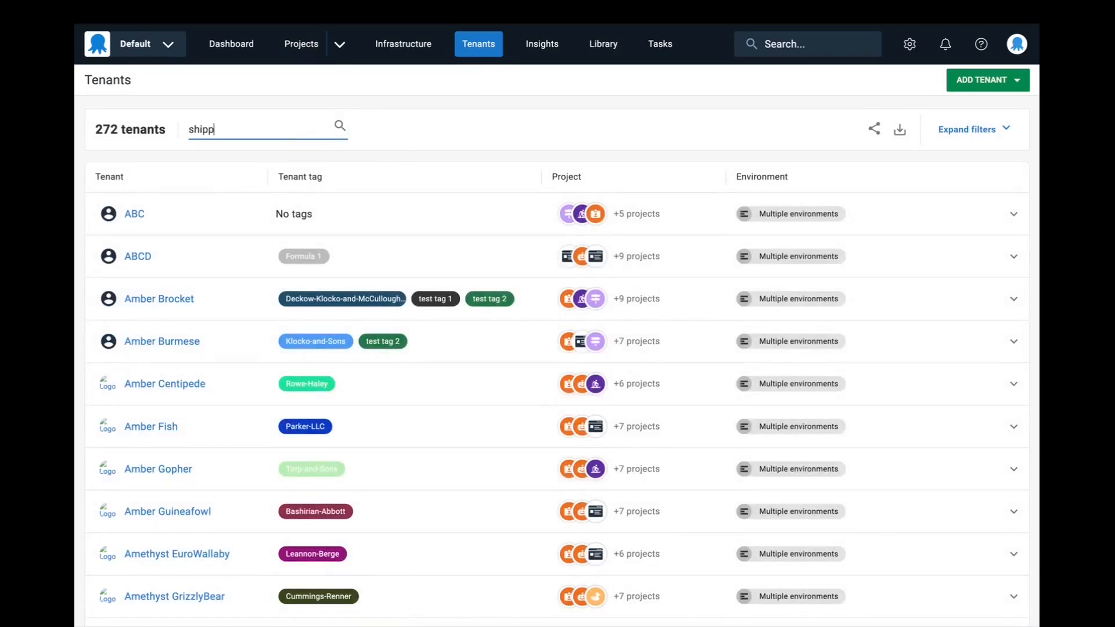
{"action": "type", "text": "ed"}
{"action": "left_click", "coordinate": [201, 214]}
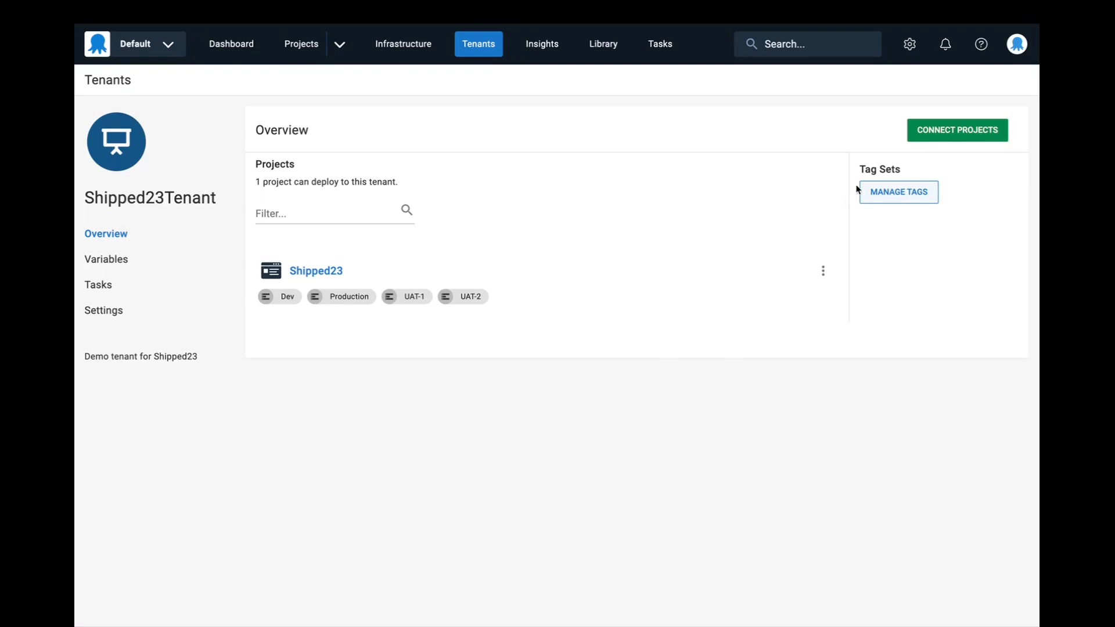
- Start connecting projects to Shipped23Tenant and view the project group and lifecycle filters before collapsing them
{"action": "left_click", "coordinate": [942, 135]}
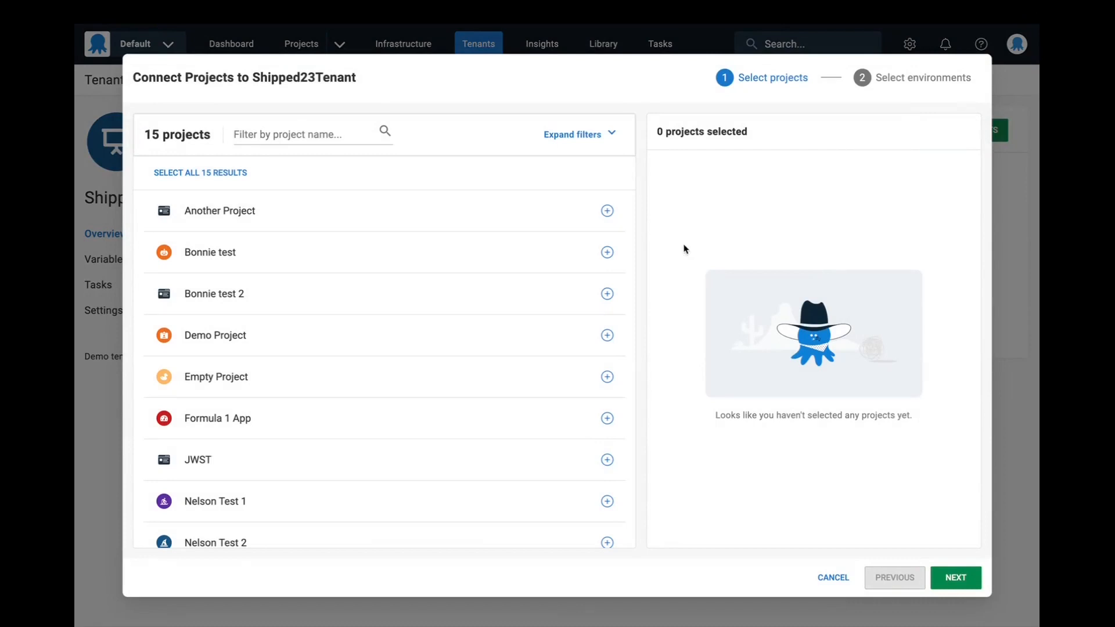
{"action": "left_click", "coordinate": [575, 134]}
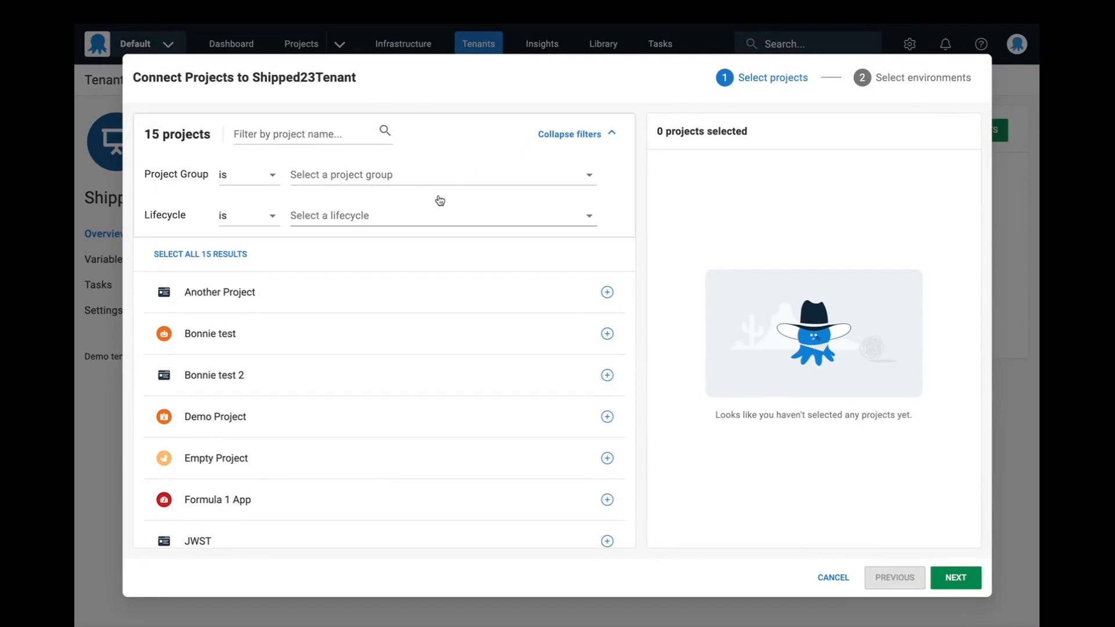
{"action": "left_click", "coordinate": [612, 145]}
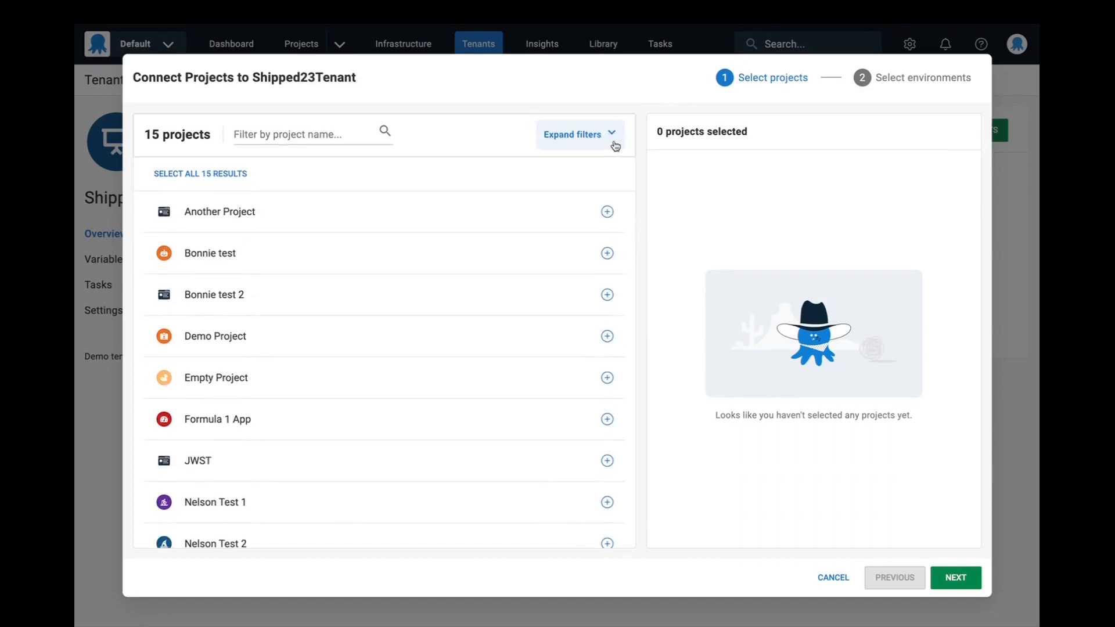
- Add the five projects from Another Project to Empty Project individually to the selection and remove them all again
{"action": "left_click", "coordinate": [556, 211]}
{"action": "left_click", "coordinate": [563, 215]}
{"action": "left_click", "coordinate": [563, 215]}
{"action": "left_click", "coordinate": [563, 214]}
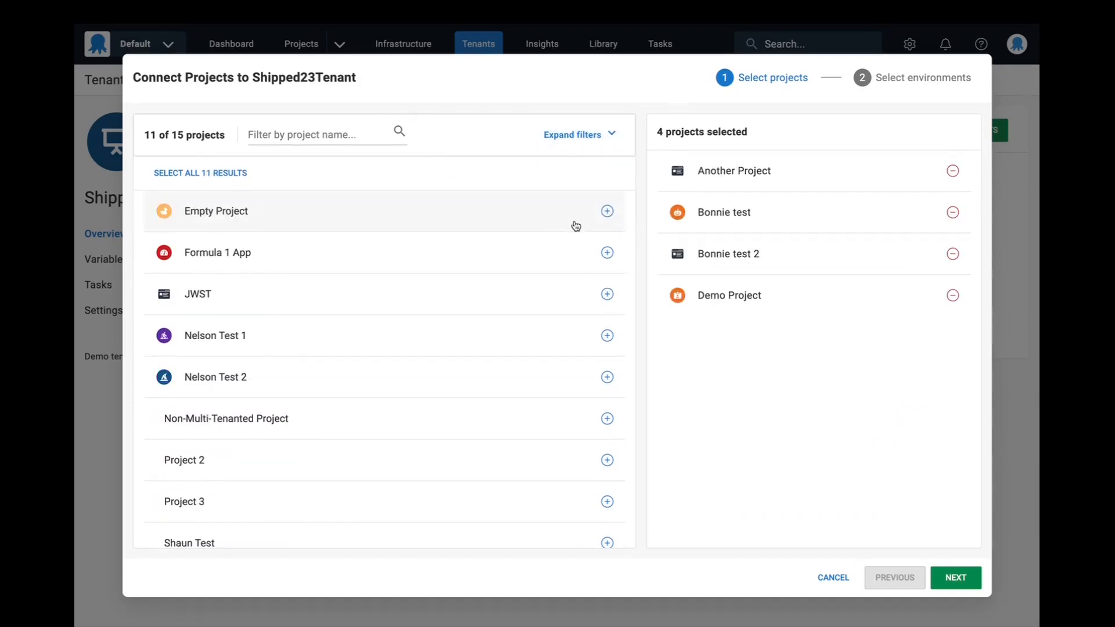
{"action": "left_click", "coordinate": [575, 225]}
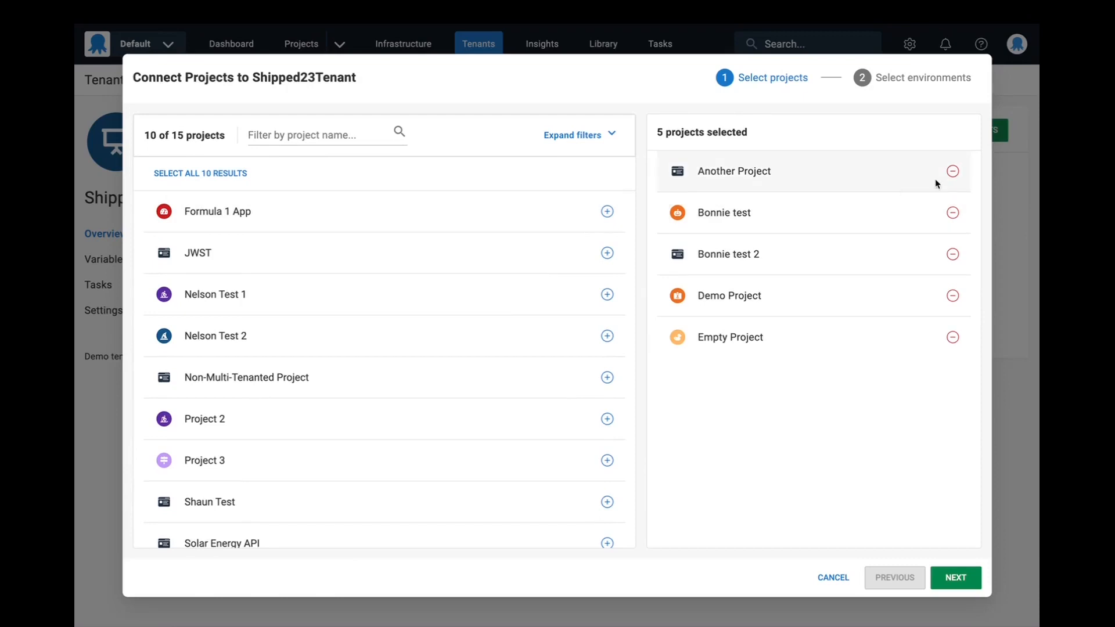
{"action": "left_click", "coordinate": [952, 172]}
{"action": "left_click", "coordinate": [952, 172]}
{"action": "left_click", "coordinate": [952, 172]}
{"action": "left_click", "coordinate": [953, 172]}
{"action": "left_click", "coordinate": [952, 172]}
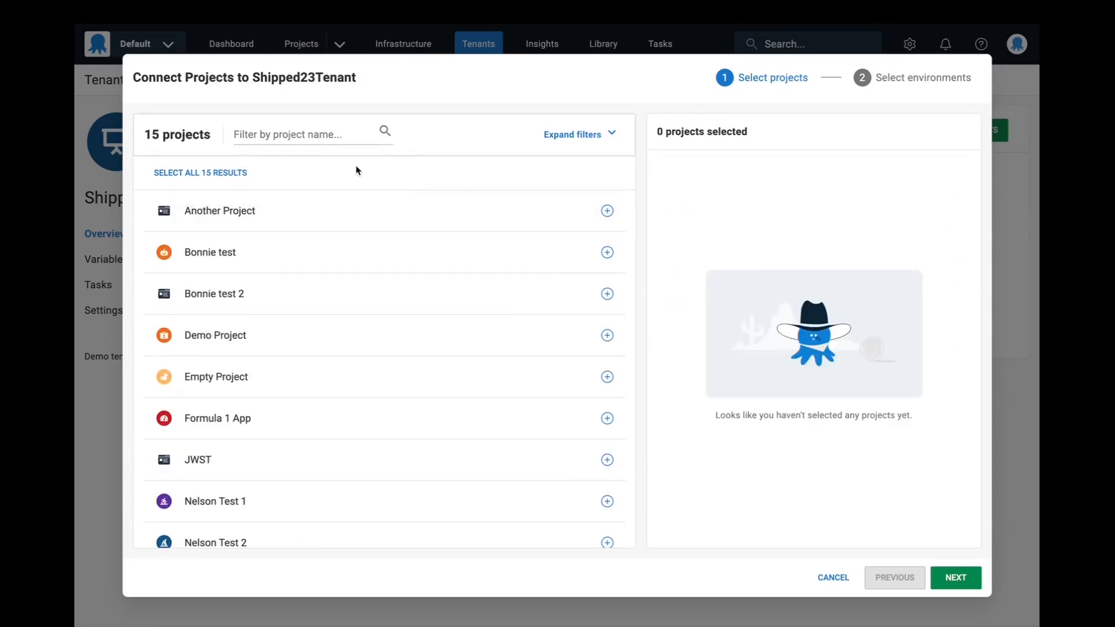
- Select all 15 available projects and proceed to the environment selection
{"action": "left_click", "coordinate": [228, 173]}
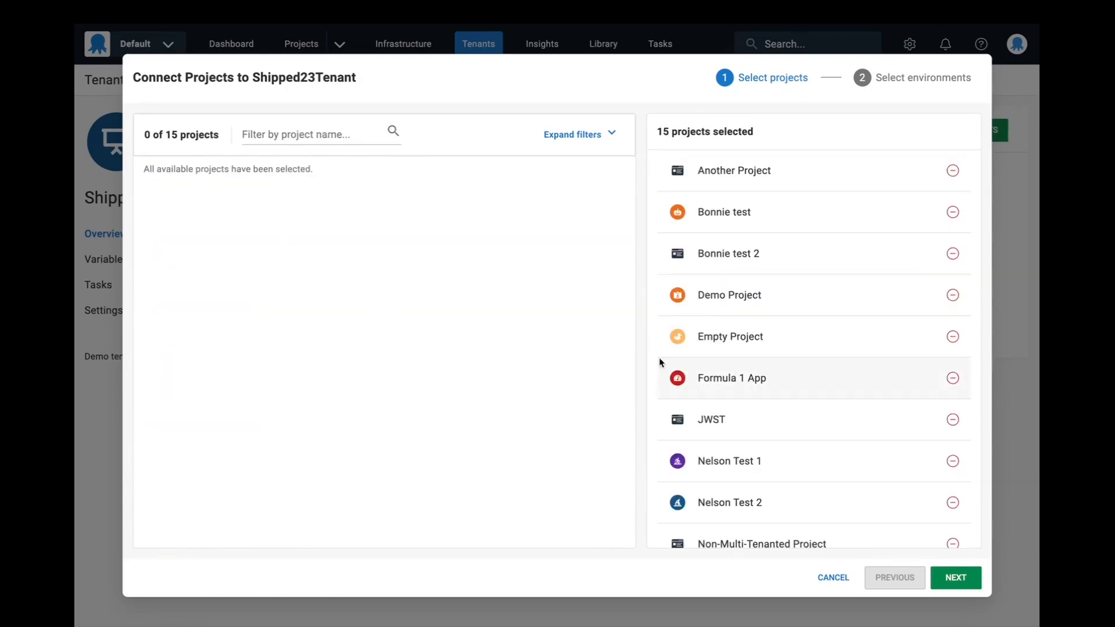
{"action": "left_click", "coordinate": [965, 579]}
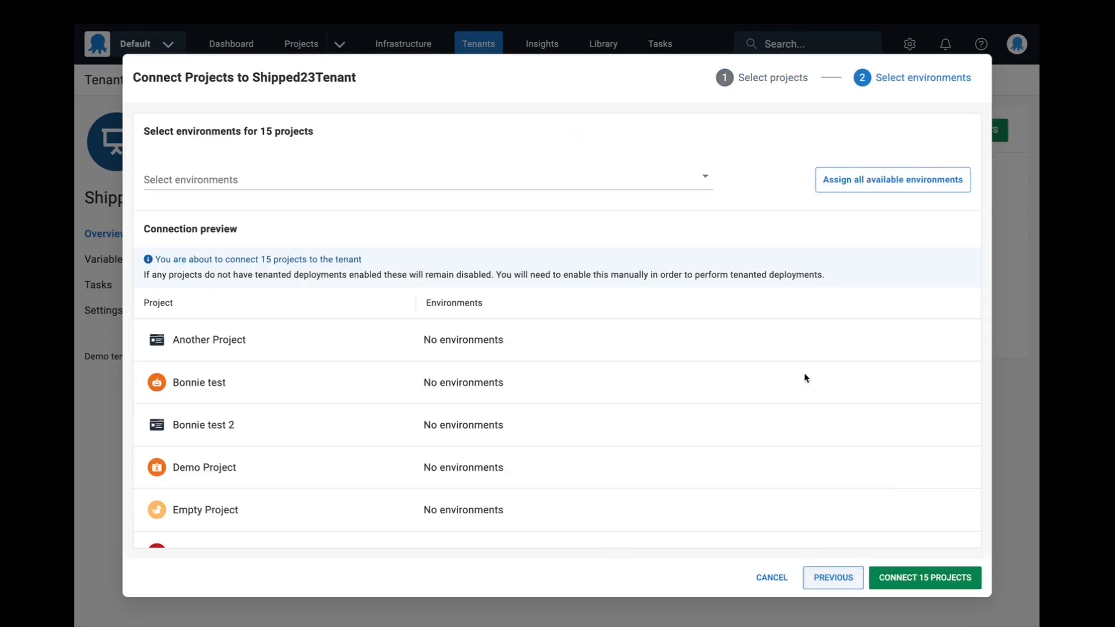
- Assign all available environments to the selected projects and connect them to Shipped23Tenant
{"action": "left_click", "coordinate": [598, 182]}
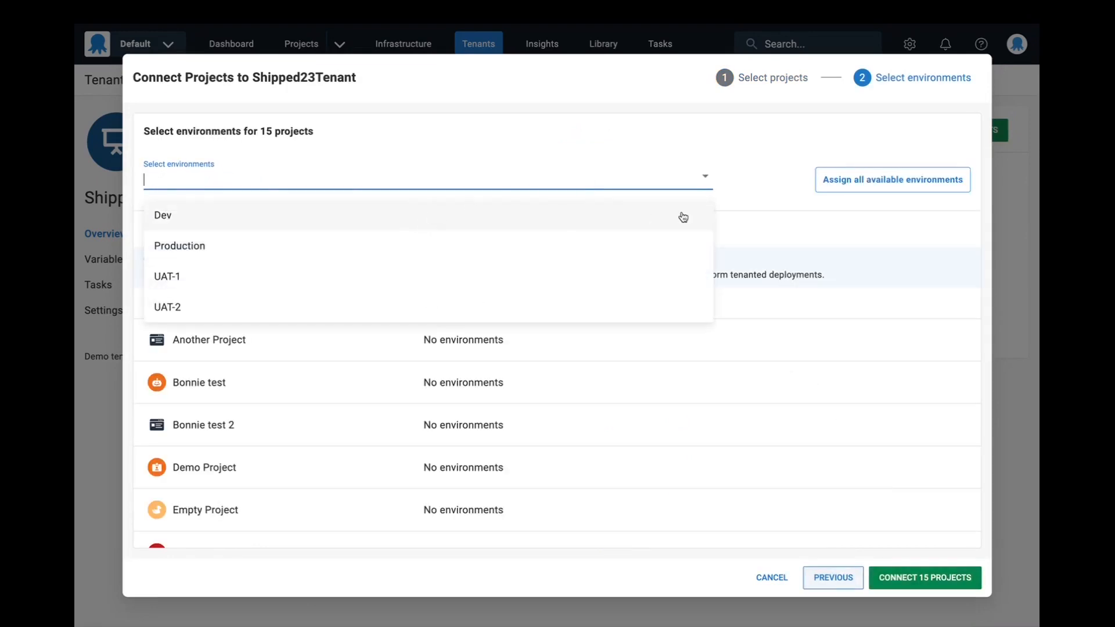
{"action": "left_click", "coordinate": [778, 192]}
{"action": "left_click", "coordinate": [851, 180]}
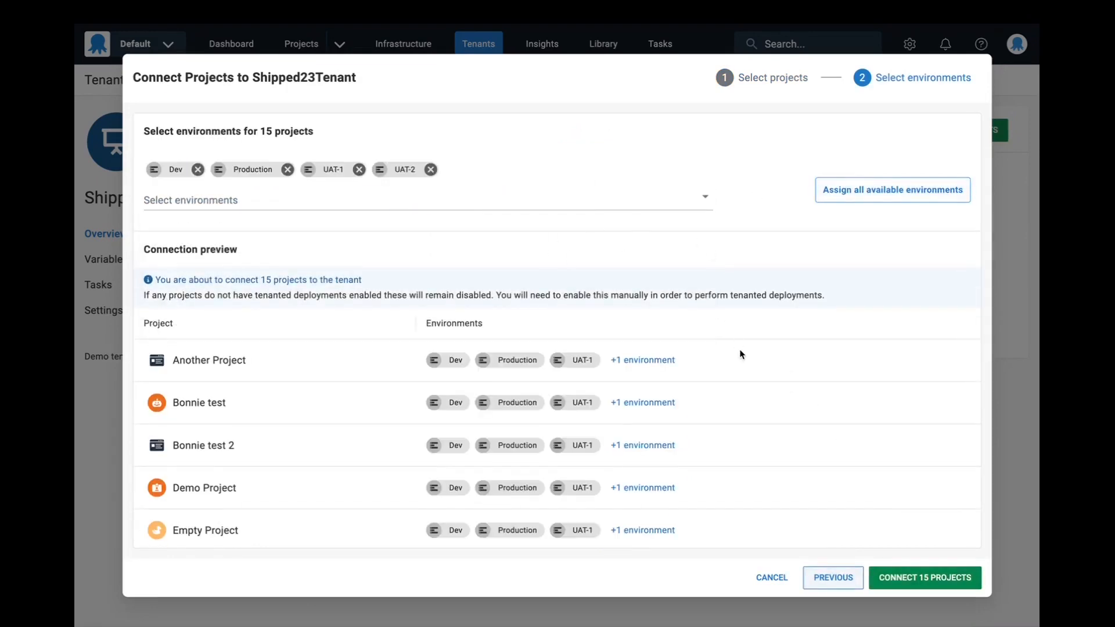
{"action": "left_click", "coordinate": [924, 579]}
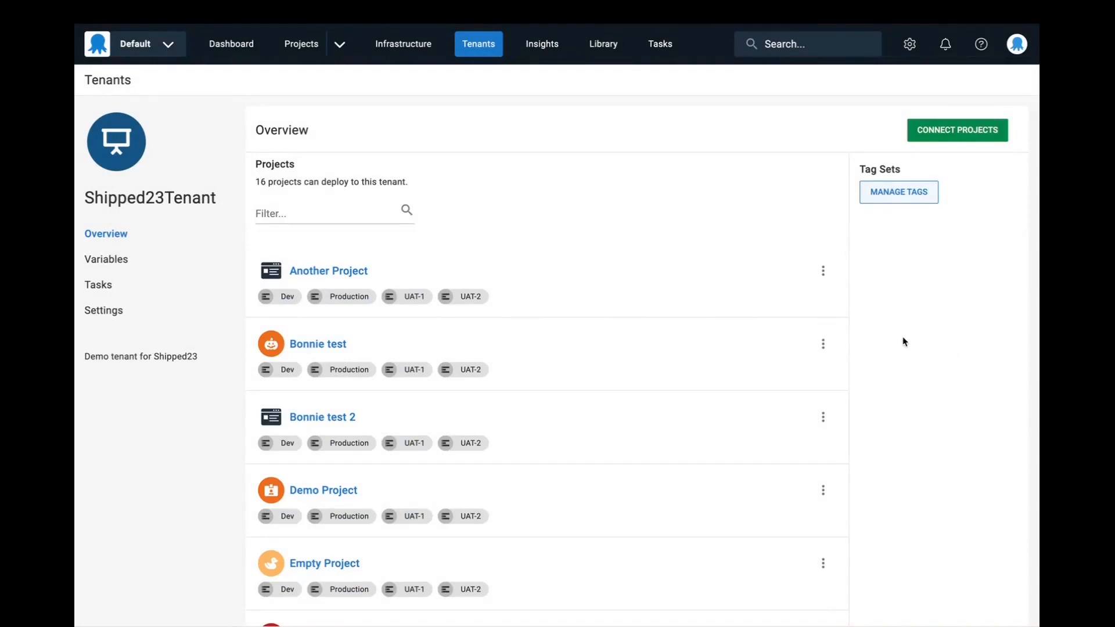